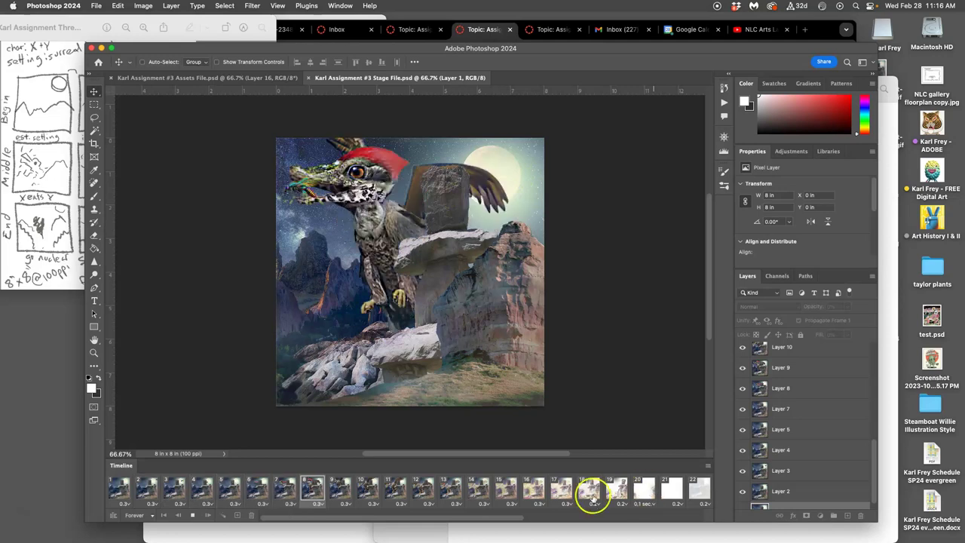
# Step: Stop the frame animation playback so it rests on frame 12
pyautogui.click(192, 514)
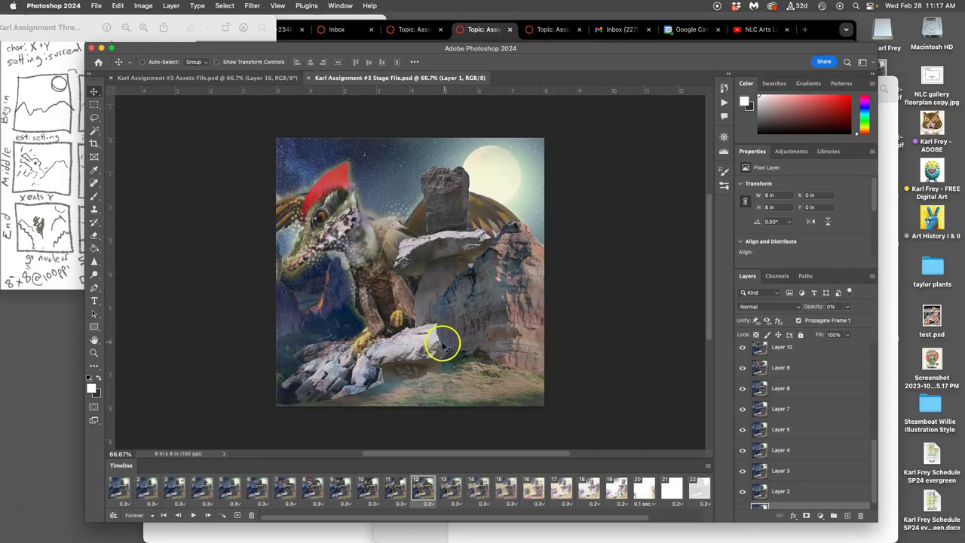
# Step: Open Save for Web (Legacy) for the animation and set GIF colour reduction to Perceptual
pyautogui.click(98, 7)
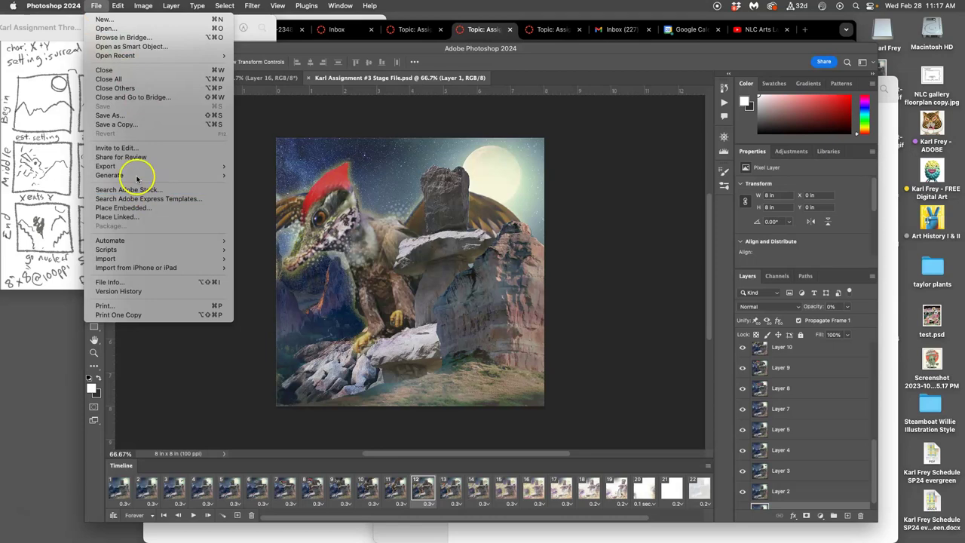
pyautogui.moveTo(218, 165)
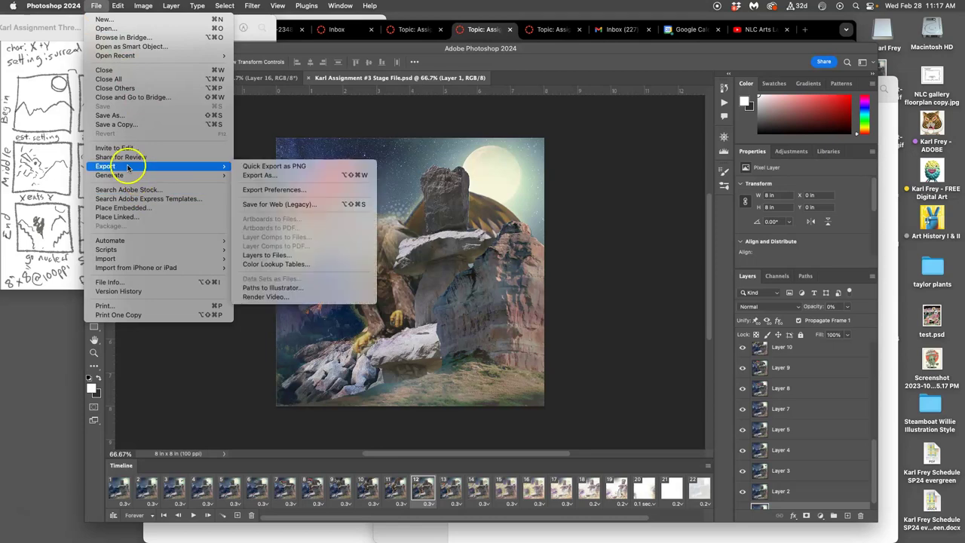
pyautogui.click(294, 205)
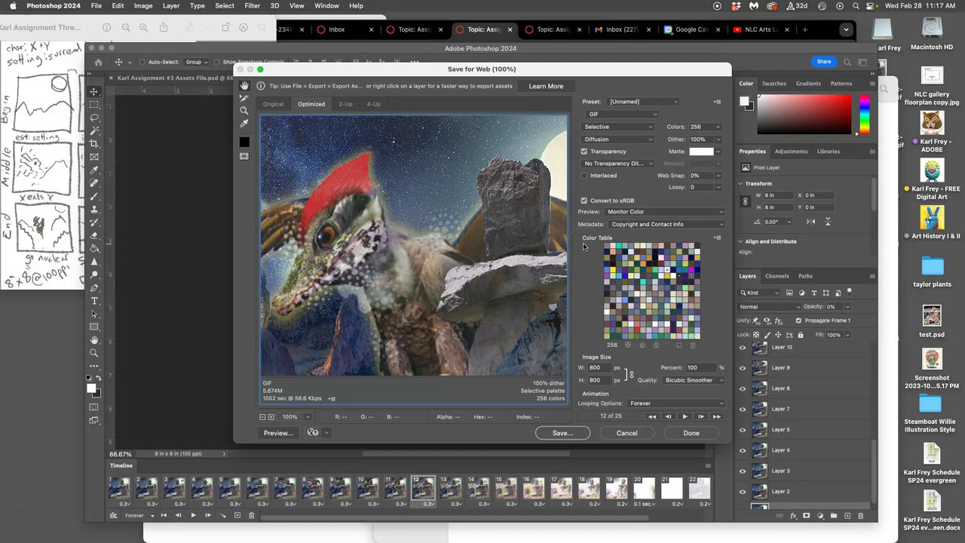
pyautogui.moveTo(584, 245); pyautogui.dragTo(722, 130)
pyautogui.click(630, 127)
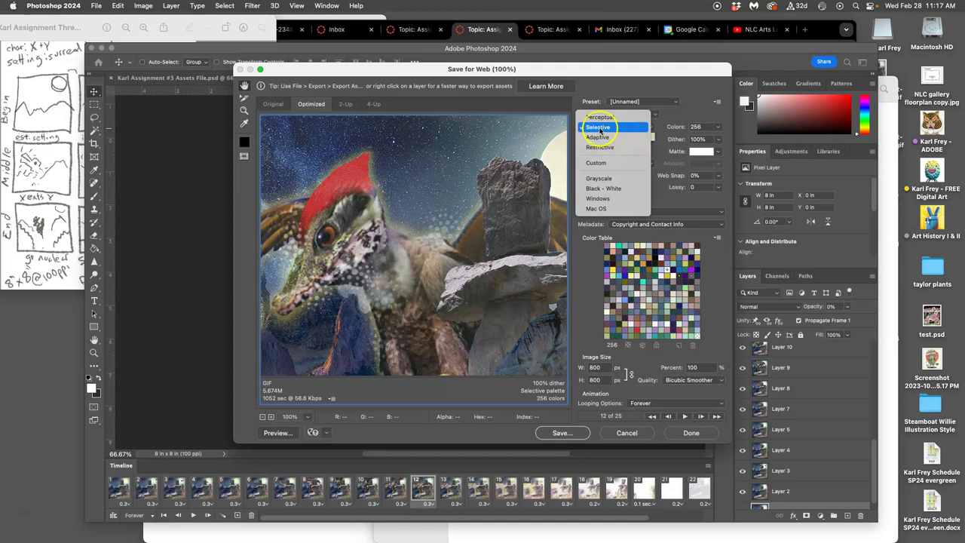
pyautogui.click(601, 117)
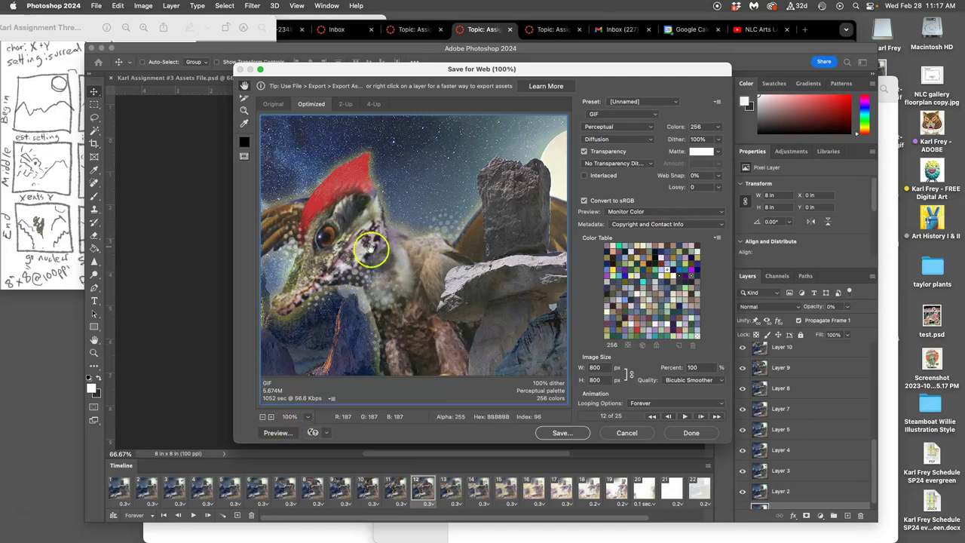
# Step: Zoom the export preview out to 50% and compare the Adaptive and Selective palettes
pyautogui.click(262, 417)
pyautogui.click(262, 417)
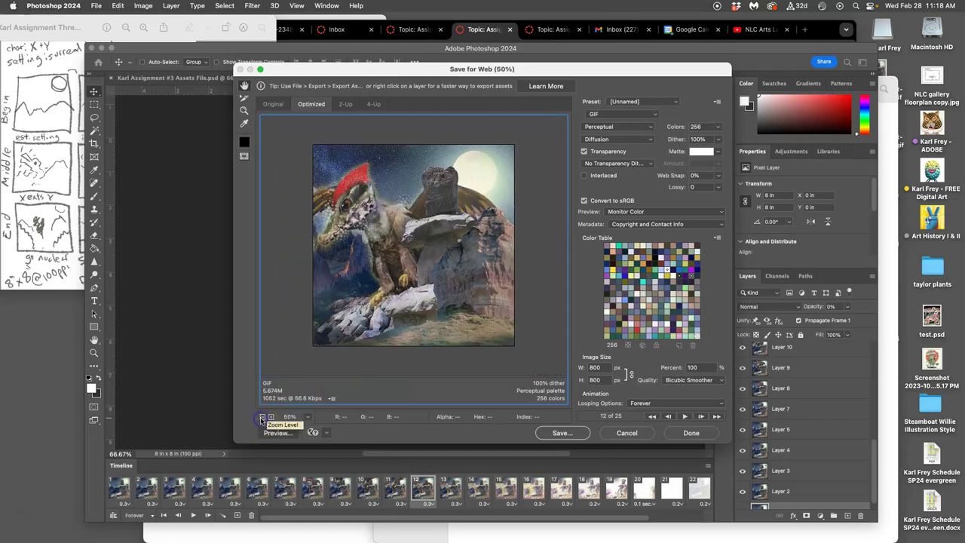
pyautogui.click(624, 127)
pyautogui.moveTo(615, 151); pyautogui.dragTo(568, 249)
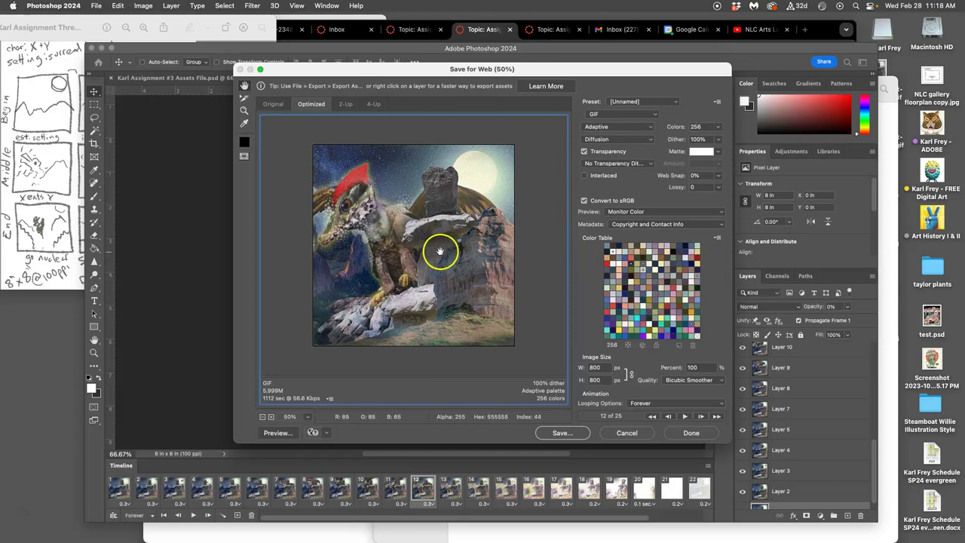
pyautogui.click(618, 127)
pyautogui.click(612, 117)
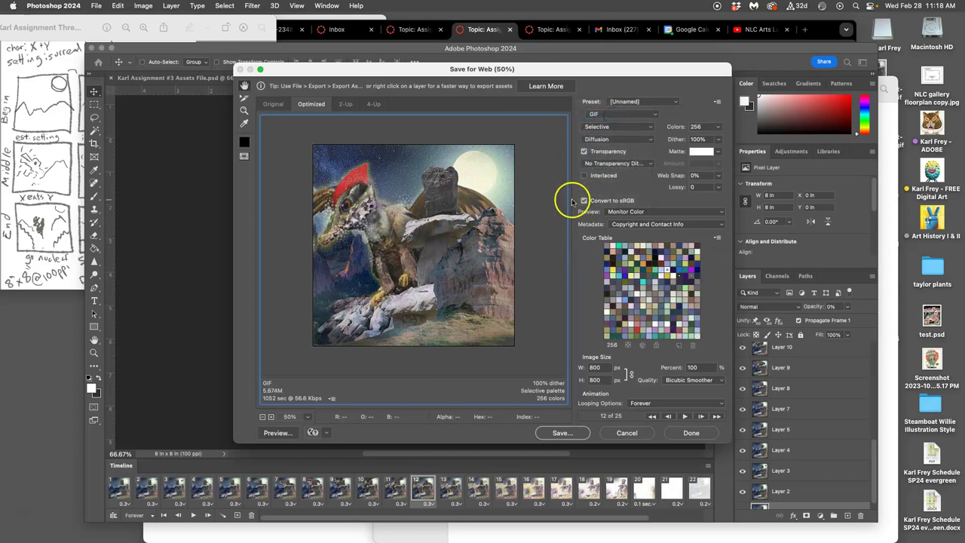
# Step: Try the Perceptual and Restrictive palettes, then settle on Selective with 256 colours
pyautogui.click(632, 131)
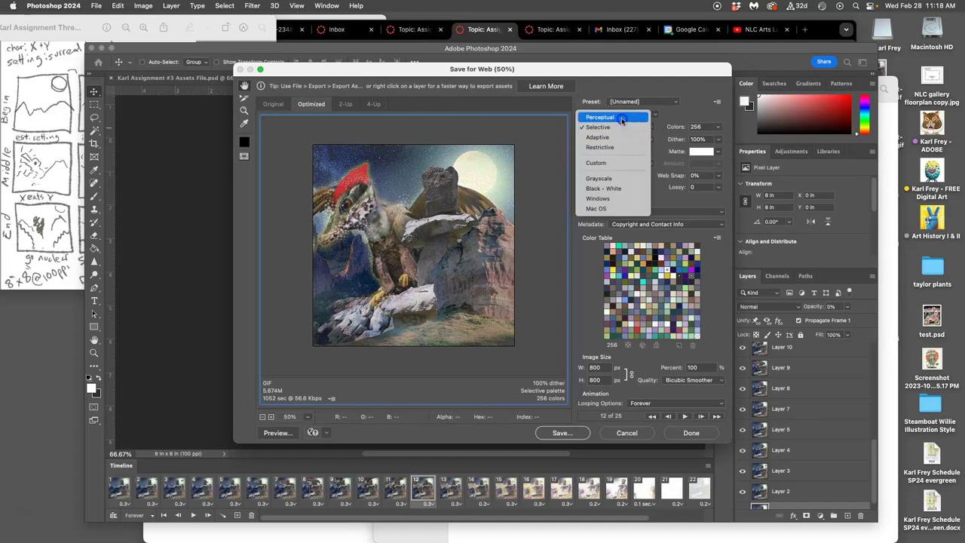
pyautogui.click(622, 119)
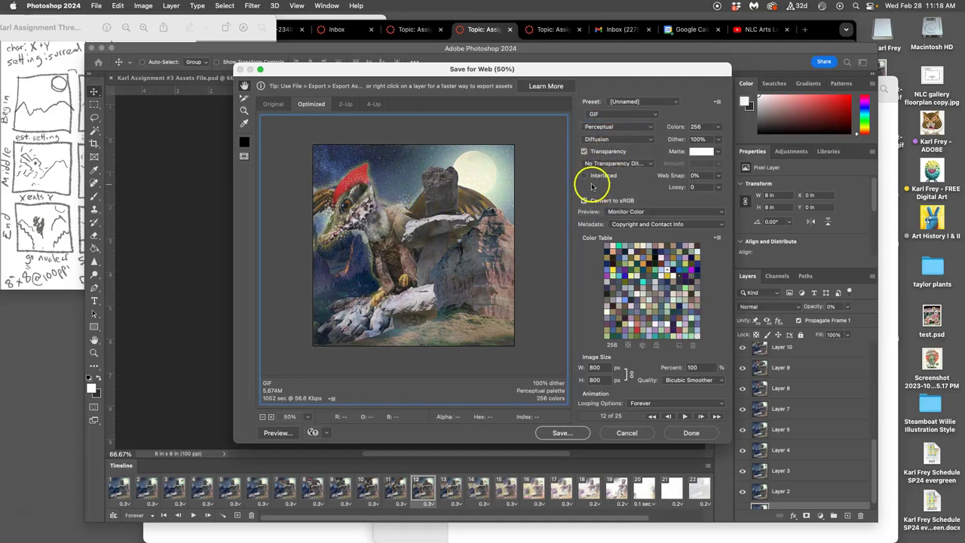
pyautogui.click(607, 126)
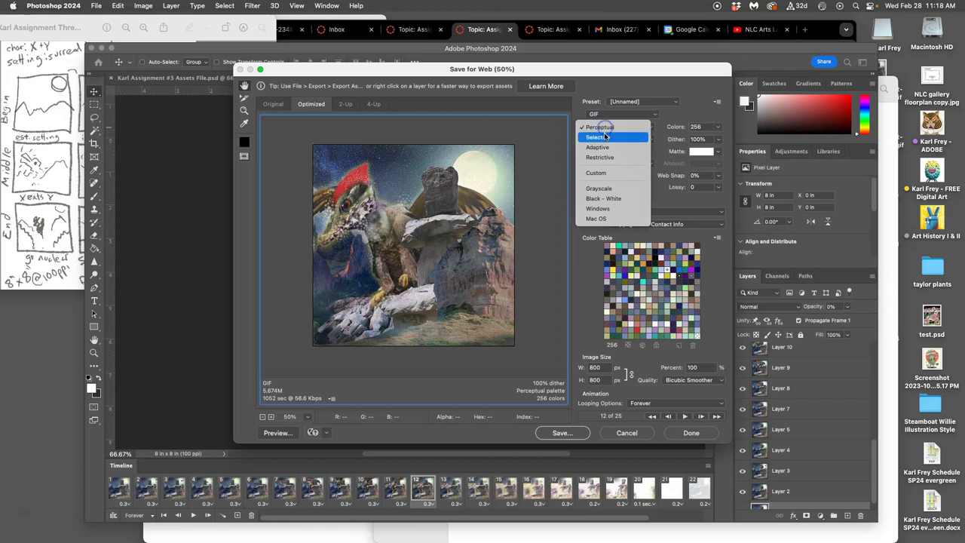
pyautogui.click(563, 187)
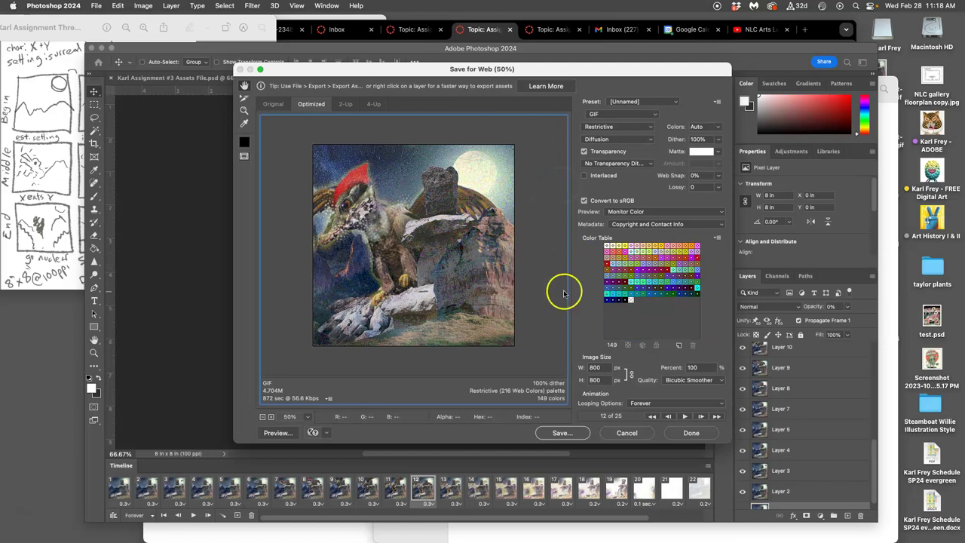
pyautogui.click(599, 127)
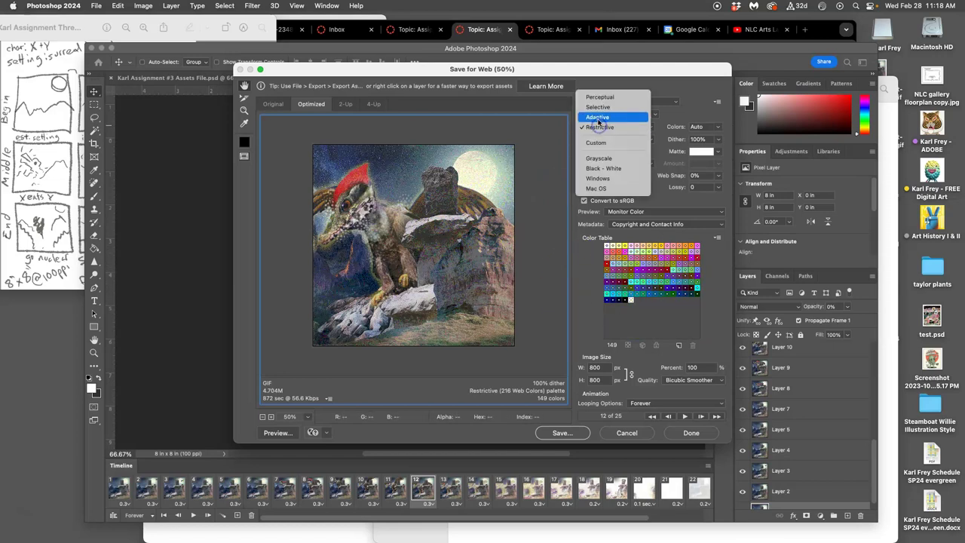
pyautogui.click(599, 110)
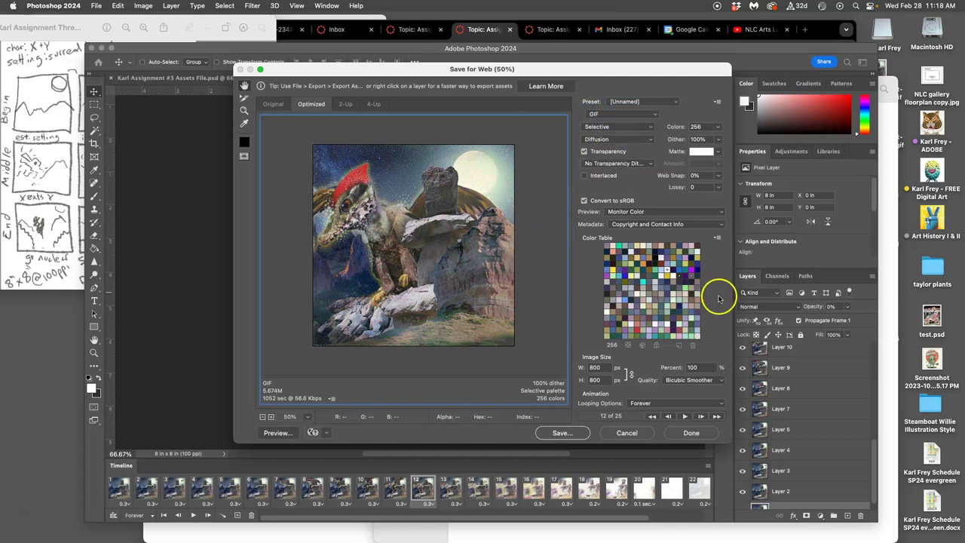
# Step: Keep Bicubic Smoother resampling and save the Stage-File GIF to the Desktop, replacing the existing file
pyautogui.click(690, 381)
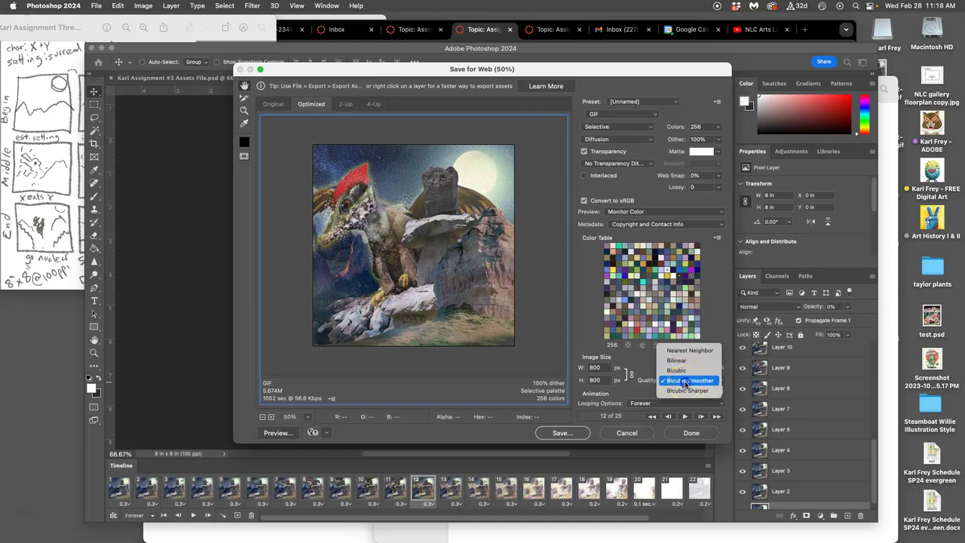
pyautogui.click(685, 381)
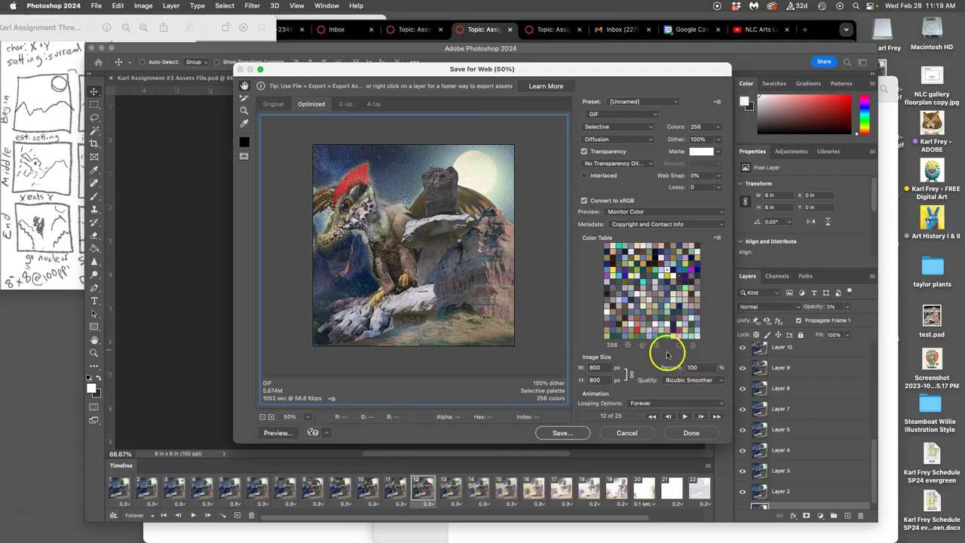
pyautogui.click(562, 433)
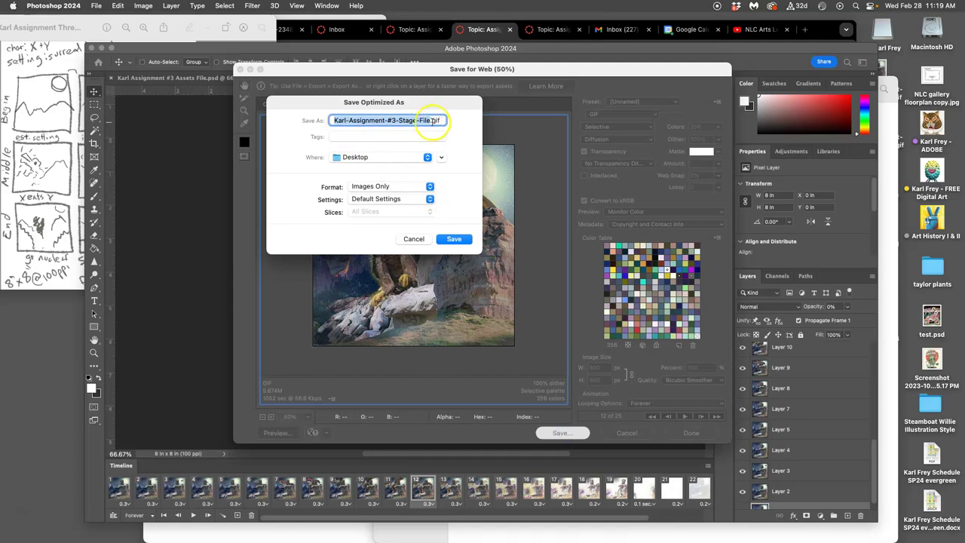
pyautogui.click(456, 240)
pyautogui.click(423, 228)
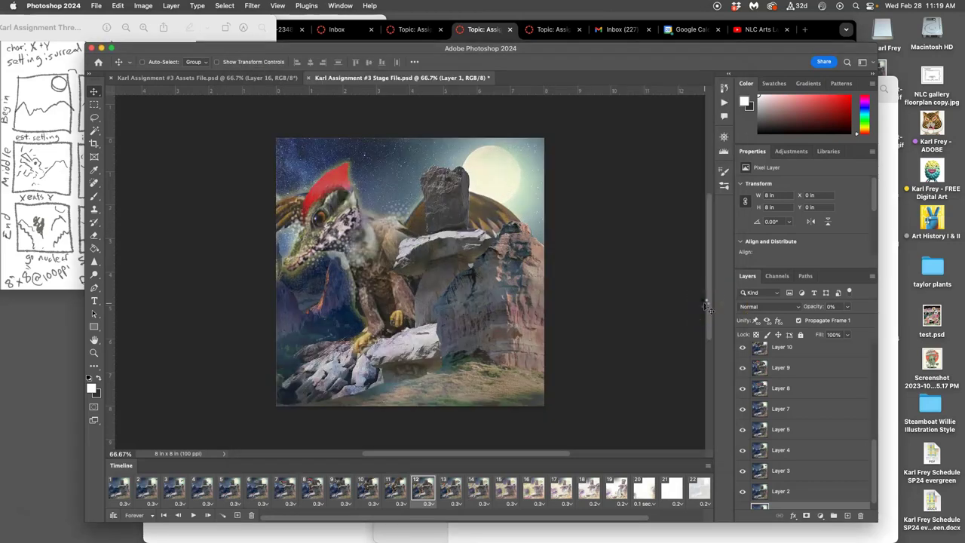
# Step: Reveal the desktop, select the exported GIF copy and check its Open With options
pyautogui.press('F11')
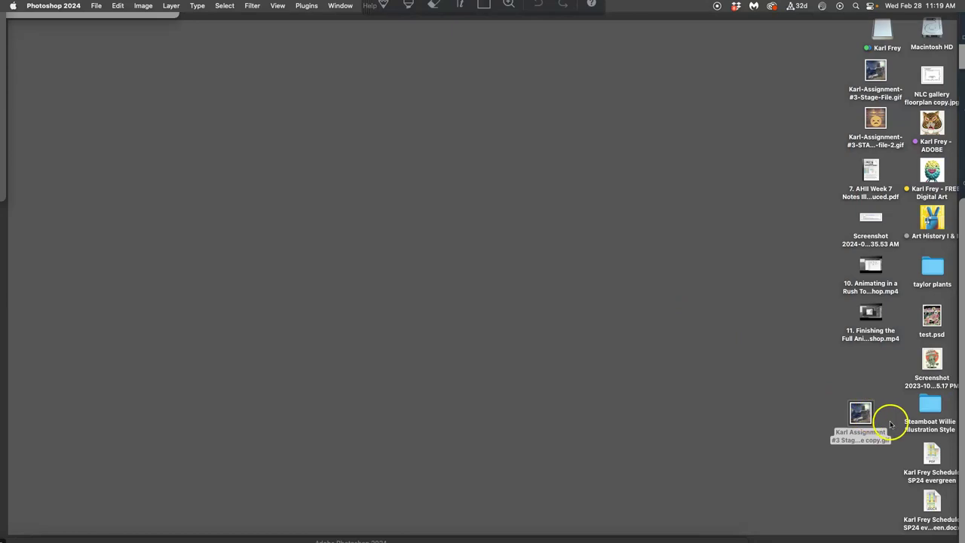
pyautogui.click(885, 446)
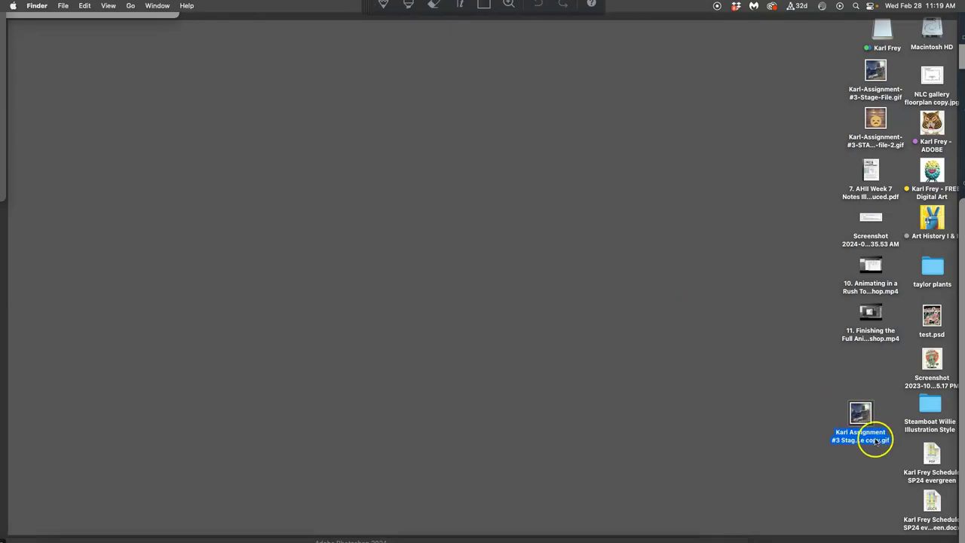
pyautogui.rightClick(873, 438)
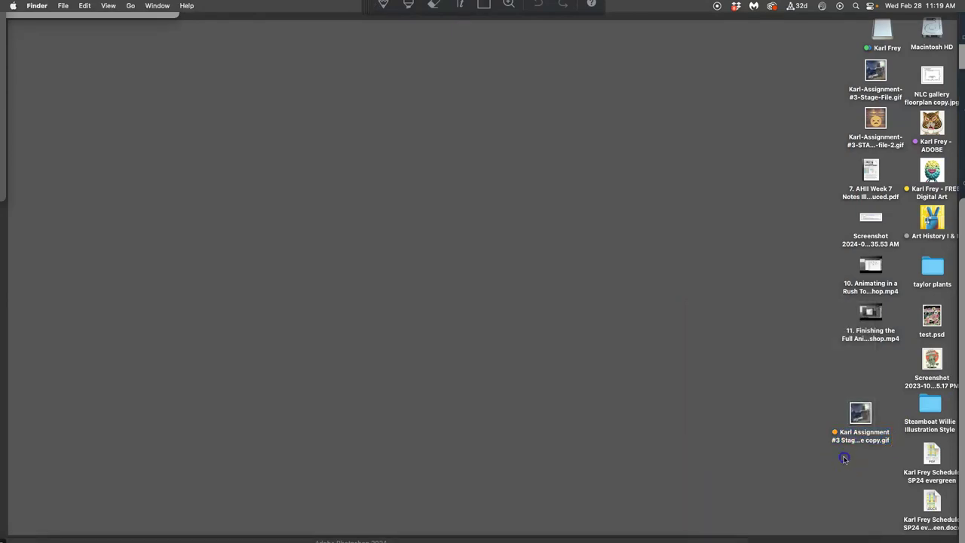
pyautogui.rightClick(861, 410)
pyautogui.click(748, 320)
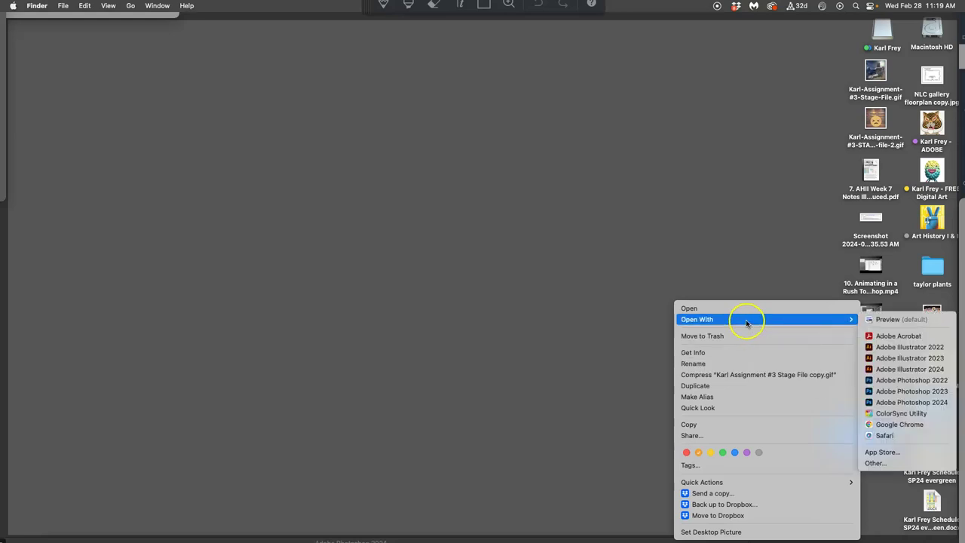
pyautogui.click(711, 273)
pyautogui.doubleClick(880, 412)
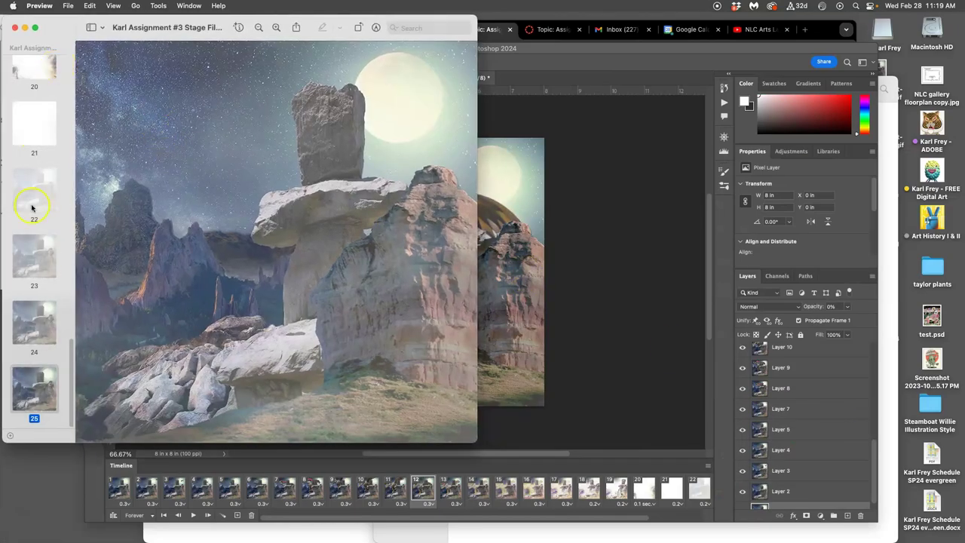
pyautogui.scroll(15, 31, 226)
pyautogui.click(29, 96)
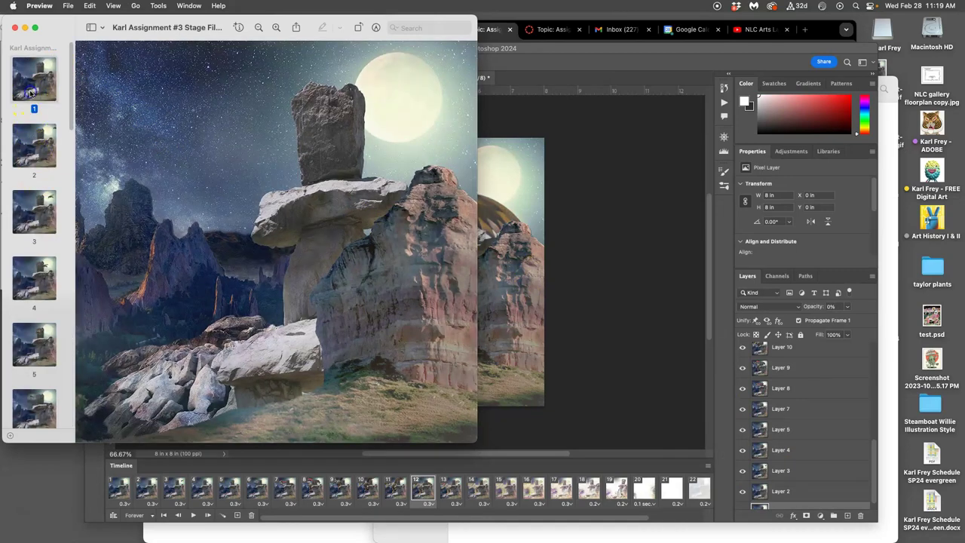
pyautogui.press('Down')
pyautogui.press('Down')
pyautogui.press('Down')
pyautogui.press('Down')
pyautogui.press('Down')
pyautogui.press('Down')
pyautogui.press('Down')
pyautogui.press('Down')
pyautogui.press('Down')
pyautogui.press('Down')
pyautogui.press('Down')
pyautogui.press('Down')
pyautogui.press('Down')
pyautogui.press('Down')
pyautogui.press('Down')
pyautogui.press('Down')
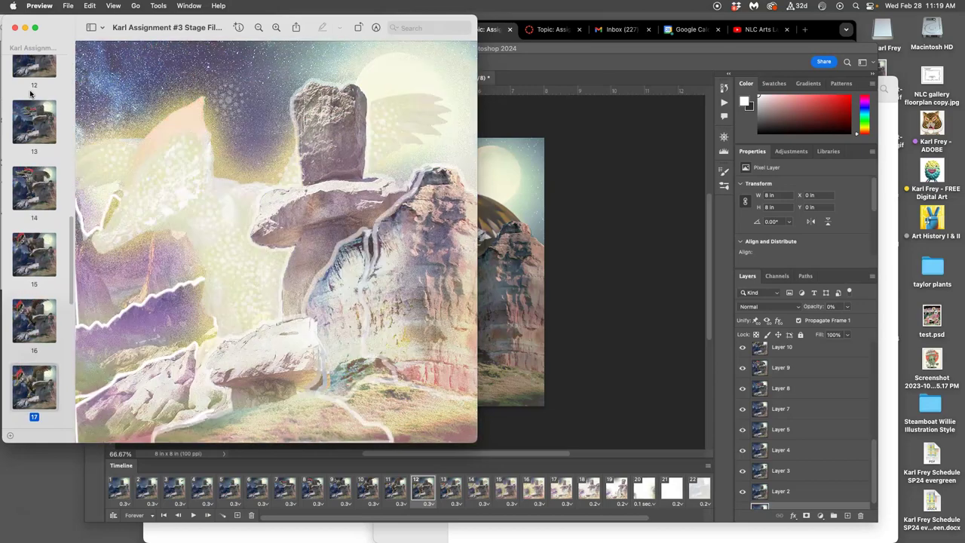
pyautogui.press('Down')
pyautogui.press('Down')
pyautogui.press('Down')
pyautogui.press('Down')
pyautogui.press('Down')
pyautogui.press('Down')
pyautogui.press('Down')
pyautogui.press('Down')
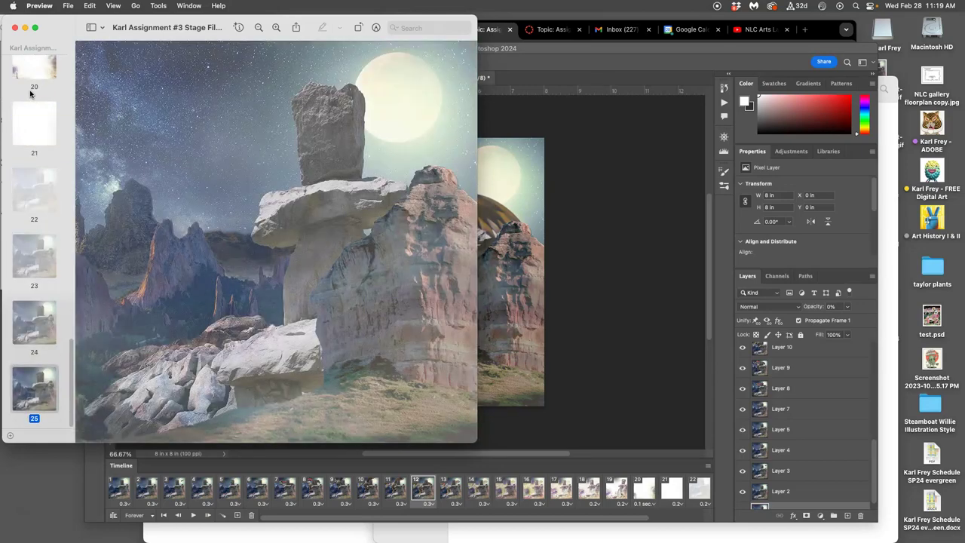
pyautogui.press('Up')
pyautogui.press('Up')
pyautogui.press('Up')
pyautogui.press('Up')
pyautogui.press('Up')
pyautogui.press('Up')
pyautogui.press('Up')
pyautogui.press('Up')
pyautogui.press('Up')
pyautogui.press('Up')
pyautogui.press('Up')
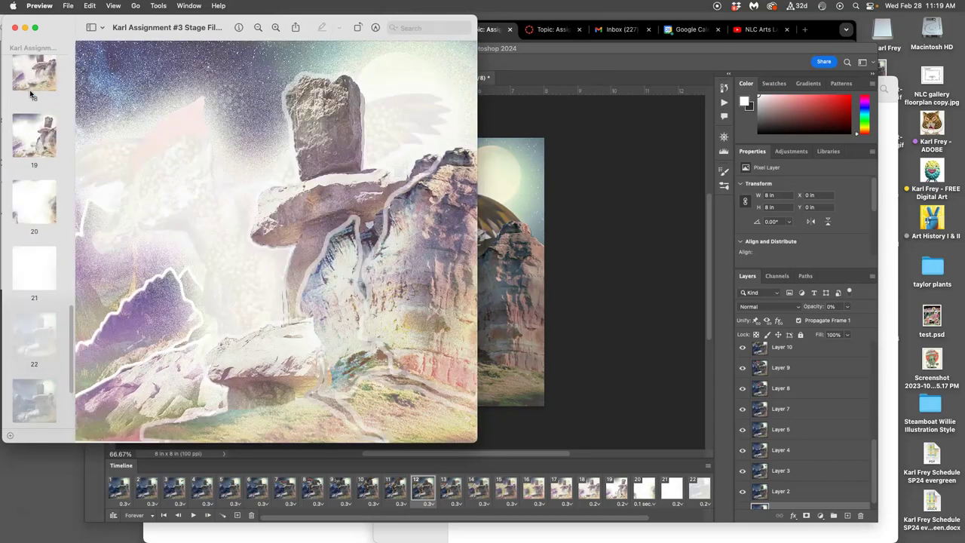
pyautogui.press('Up')
pyautogui.press('Up')
pyautogui.press('Up')
pyautogui.press('Up')
pyautogui.press('Up')
pyautogui.press('Up')
pyautogui.press('Up')
pyautogui.press('Up')
pyautogui.press('Up')
pyautogui.press('Up')
pyautogui.press('Up')
pyautogui.press('Up')
pyautogui.press('Up')
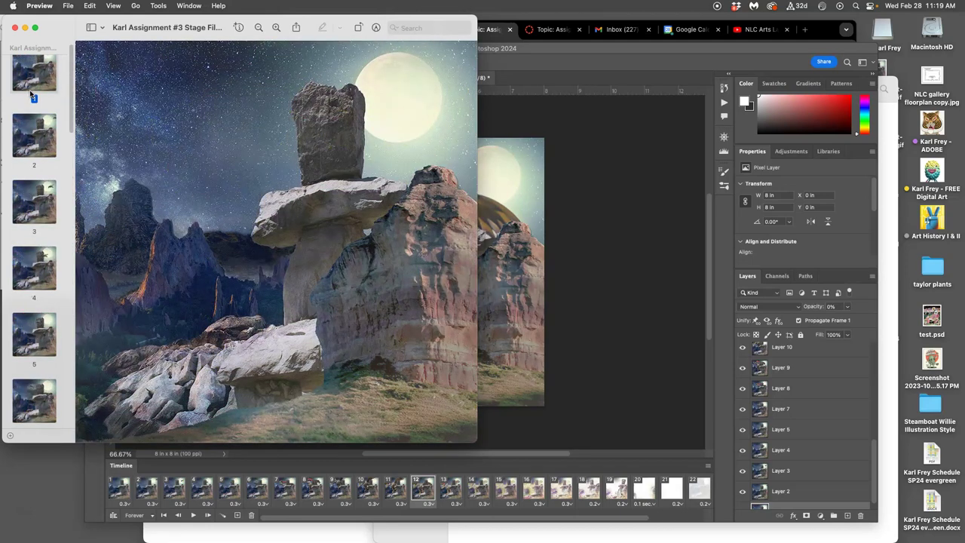
pyautogui.click(15, 27)
# Step: Open the exported GIF copy on the desktop in Safari via Open With
pyautogui.press('F11')
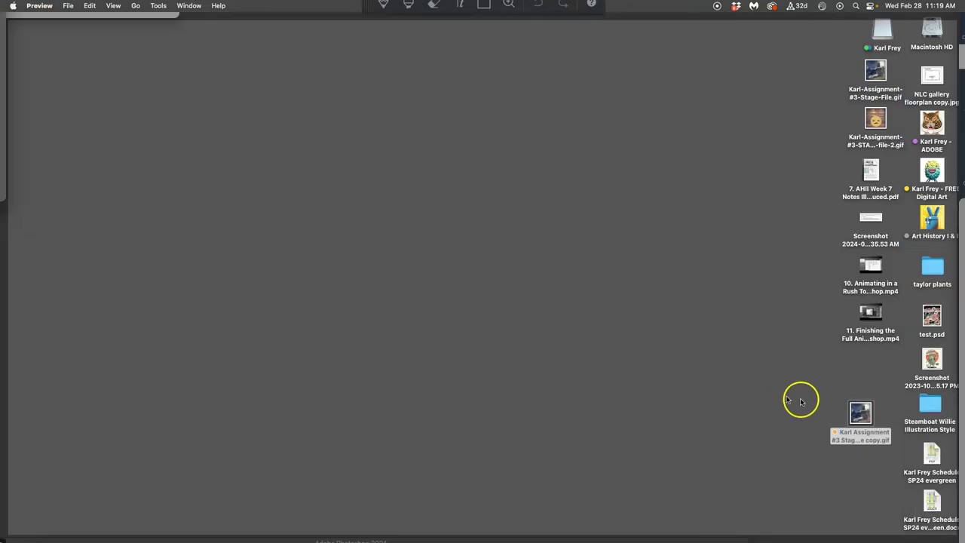
pyautogui.click(859, 413)
pyautogui.rightClick(857, 414)
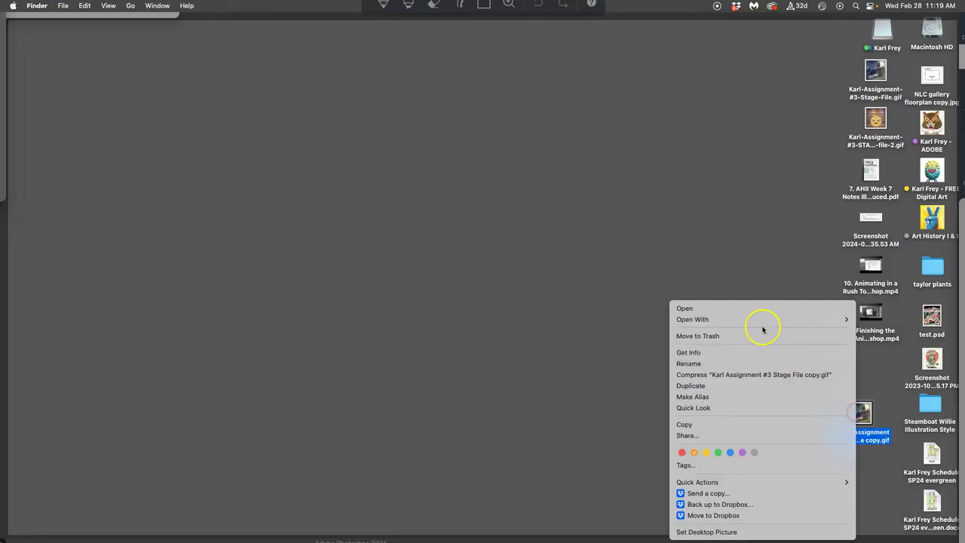
pyautogui.moveTo(759, 323)
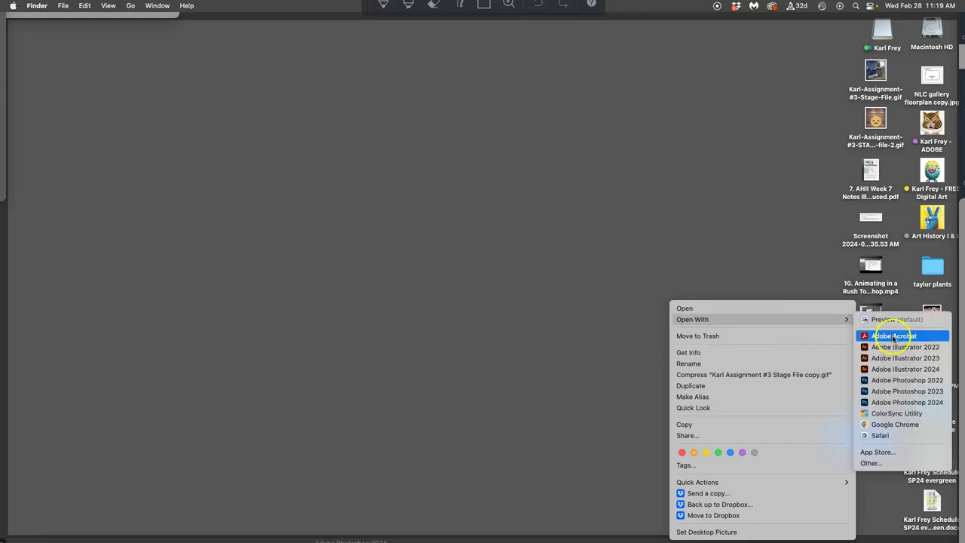
pyautogui.click(879, 435)
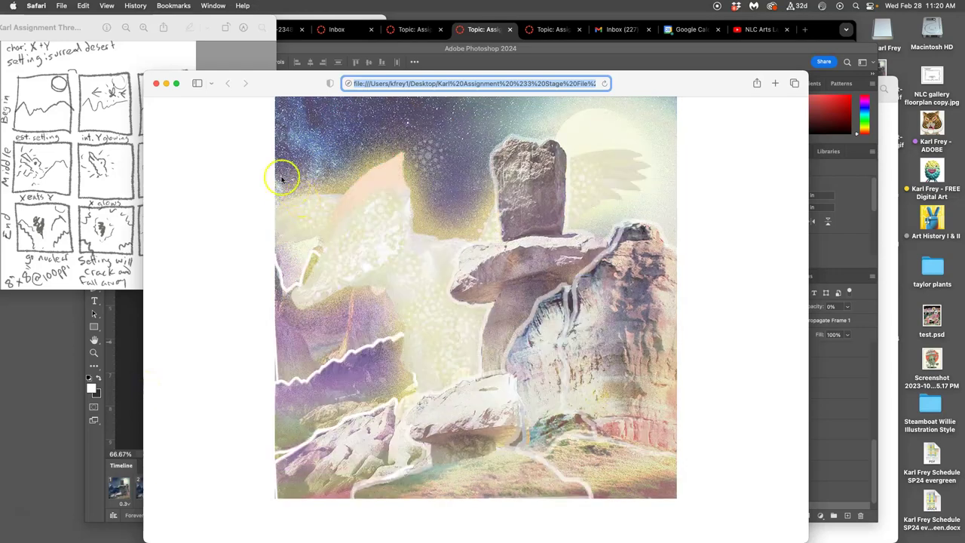
# Step: After watching the GIF loop, close the Safari preview window
pyautogui.click(157, 83)
# Step: Select timeline frames 1 through 17 and set their delay to 0.25 seconds
pyautogui.click(240, 333)
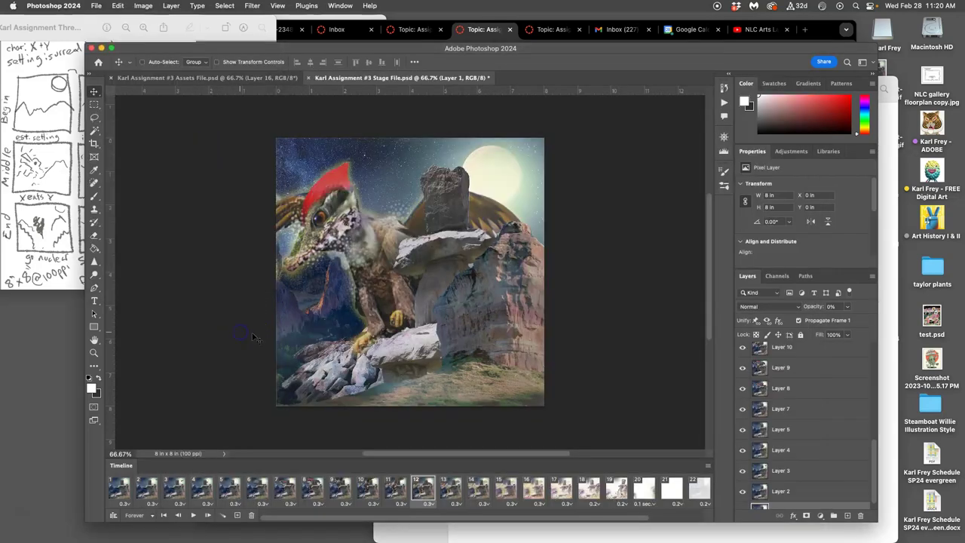
pyautogui.click(121, 492)
pyautogui.keyDown('shift'); pyautogui.click(388, 493); pyautogui.keyUp('shift')
pyautogui.hscroll(3, 388, 494)
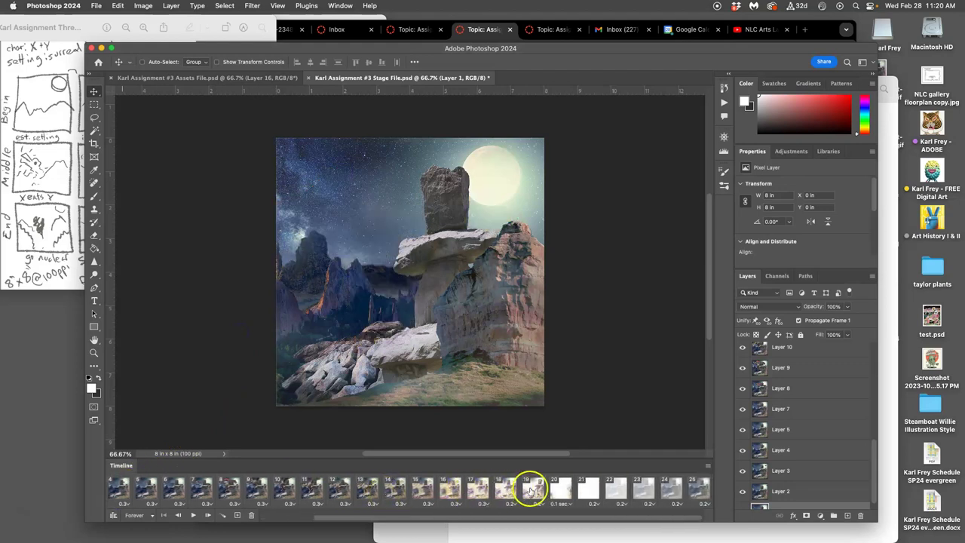
pyautogui.keyDown('shift'); pyautogui.click(482, 491); pyautogui.keyUp('shift')
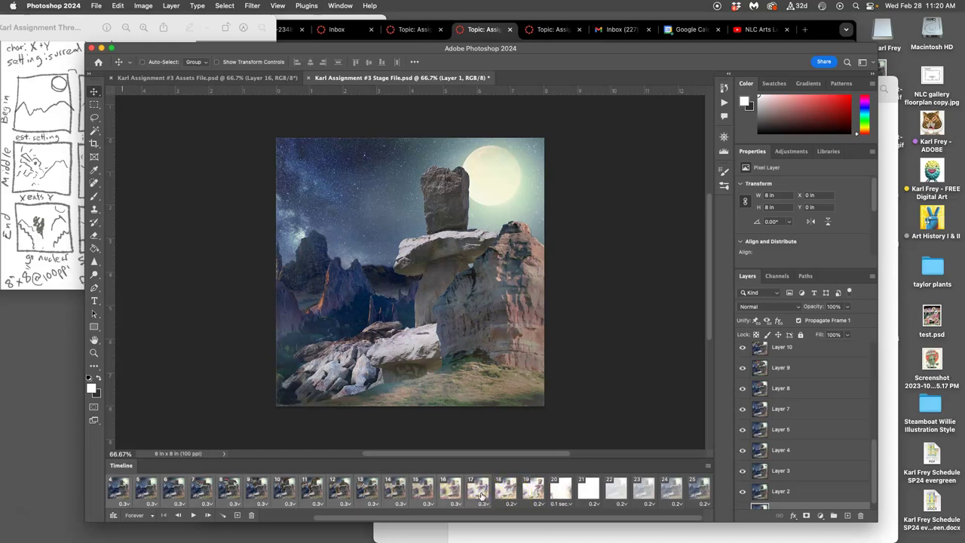
pyautogui.moveTo(471, 491); pyautogui.dragTo(484, 495)
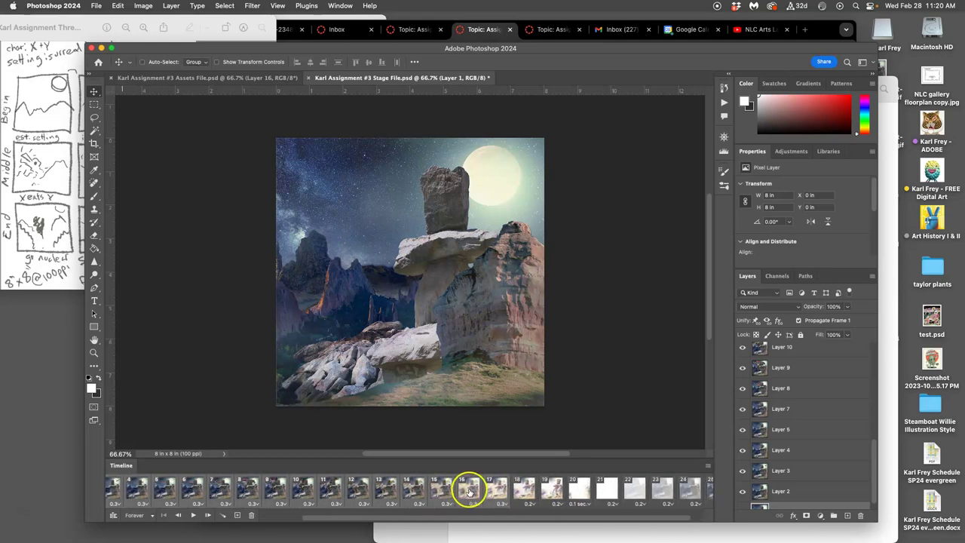
pyautogui.click(504, 503)
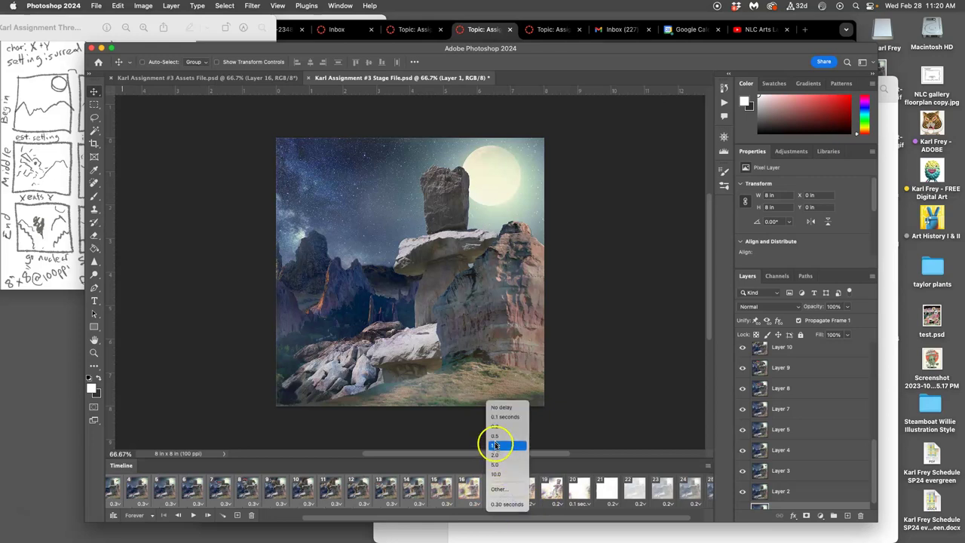
pyautogui.click(502, 490)
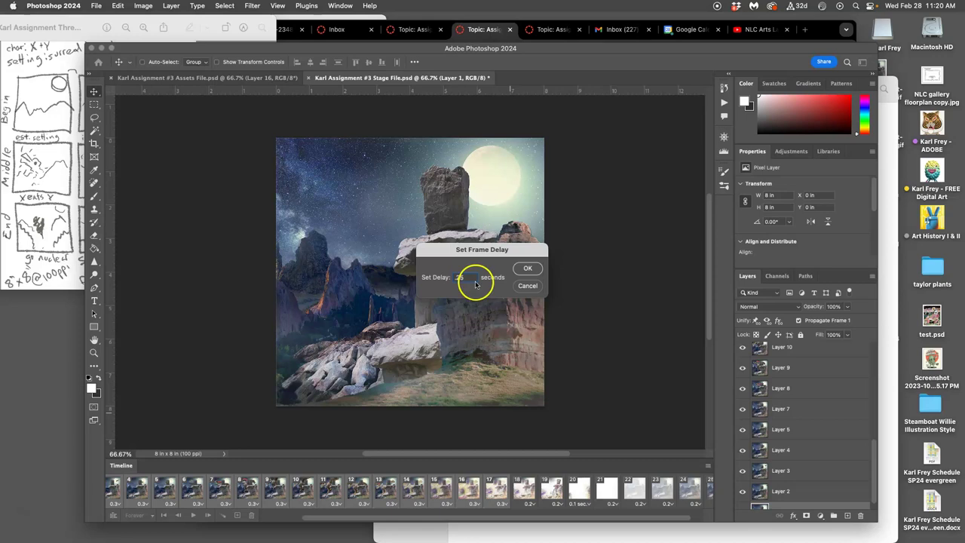
pyautogui.click(526, 269)
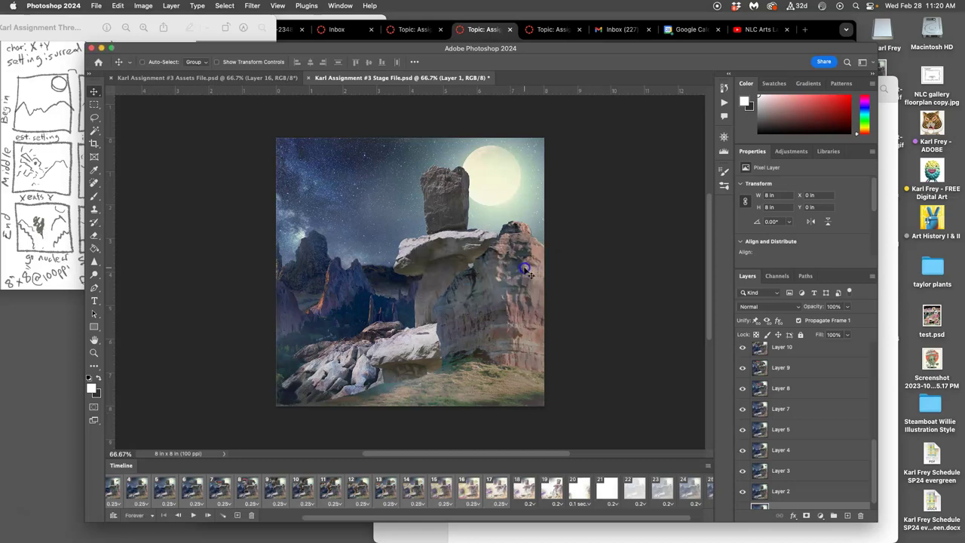
# Step: Play the retimed animation in the Timeline and stop it on frame 6
pyautogui.click(193, 514)
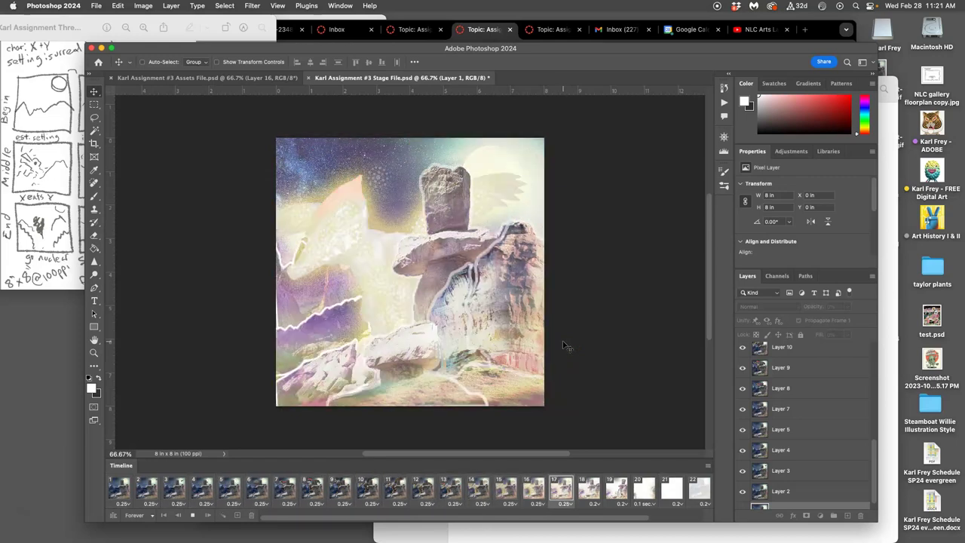
pyautogui.click(557, 344)
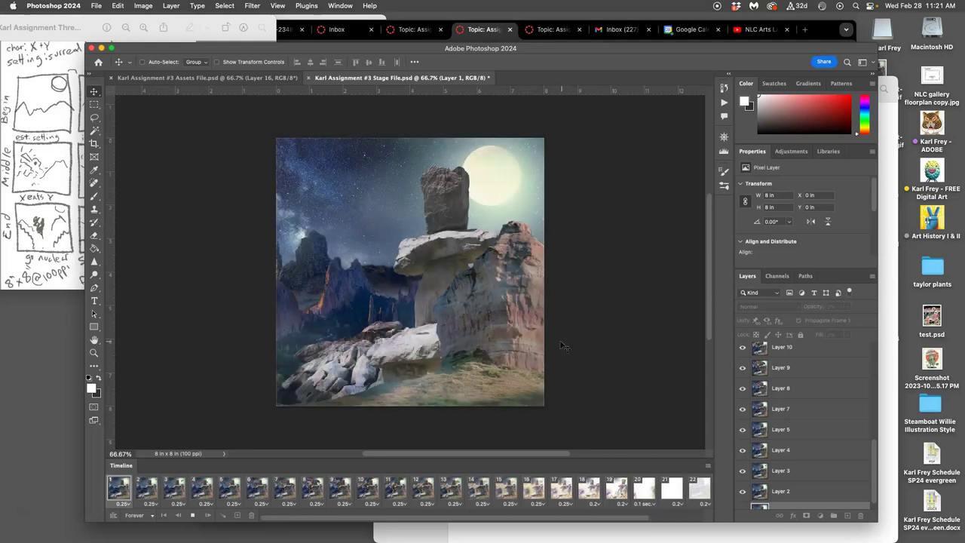
pyautogui.click(193, 515)
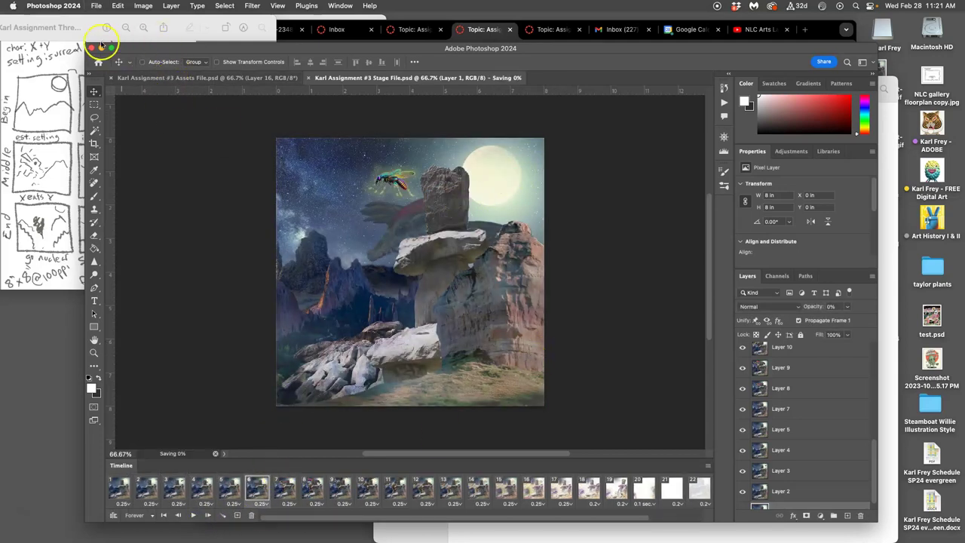
# Step: Export the retimed animation via Save for Web (Legacy) to the Desktop GIF, replacing the old file
pyautogui.click(97, 5)
pyautogui.moveTo(115, 165)
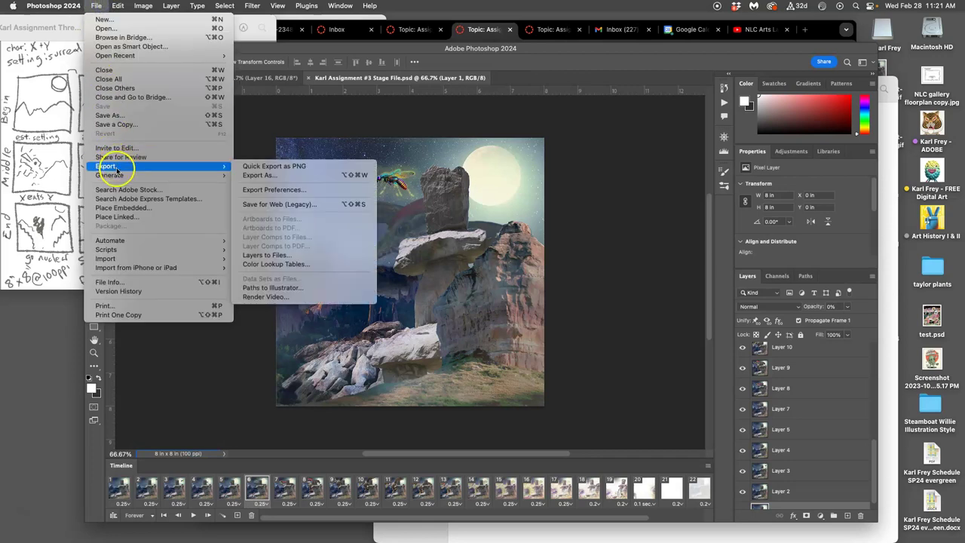
pyautogui.click(277, 203)
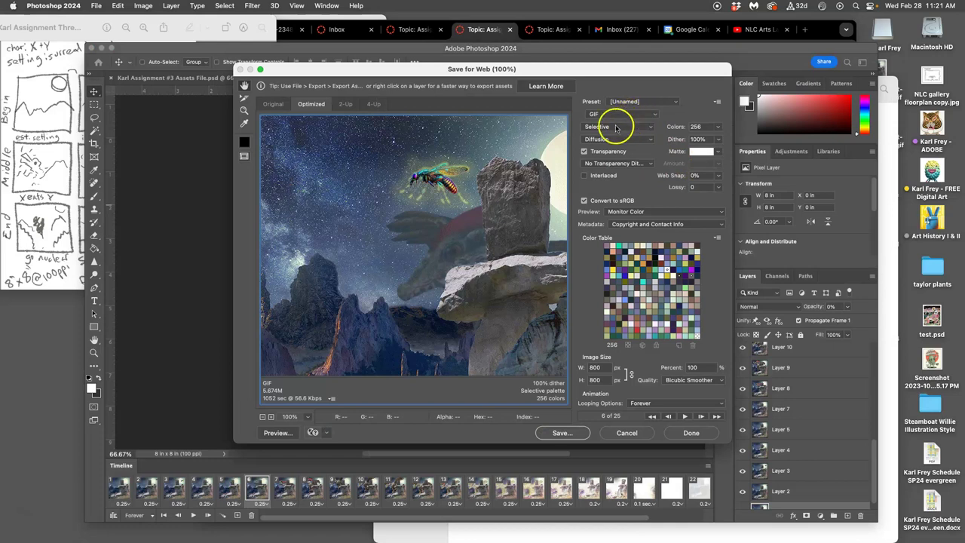
pyautogui.click(563, 433)
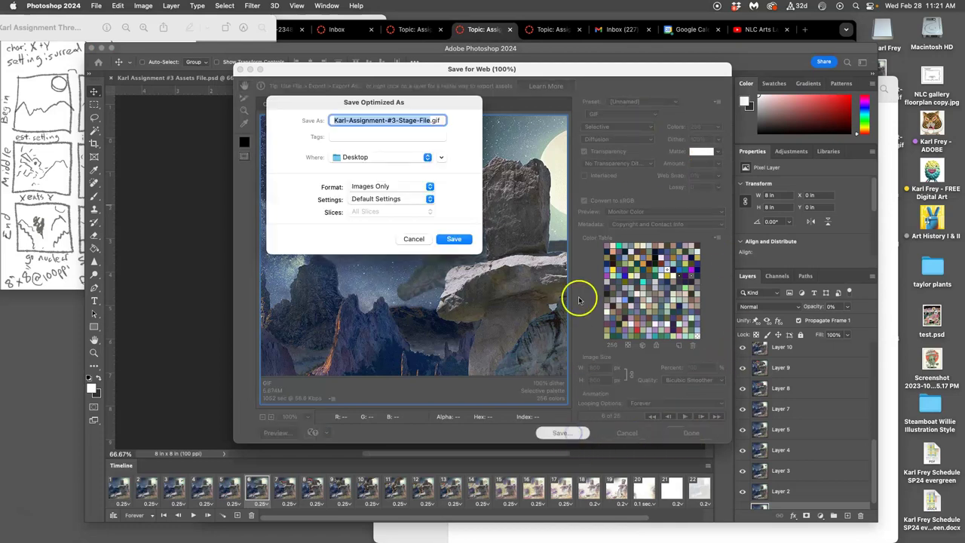
pyautogui.click(453, 239)
pyautogui.click(420, 225)
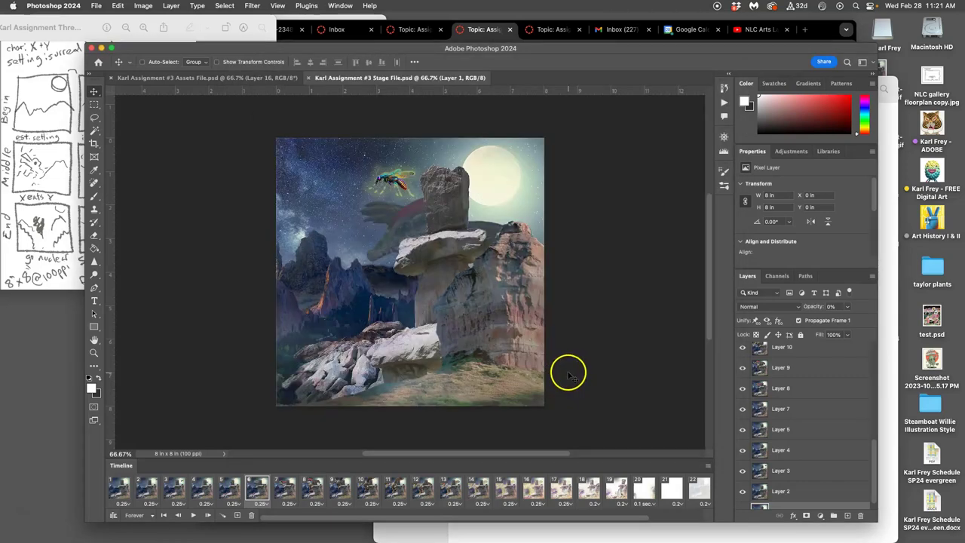
# Step: Open the exported stage-file GIF from the desktop in Safari to watch the updated animation
pyautogui.press('F11')
pyautogui.rightClick(865, 412)
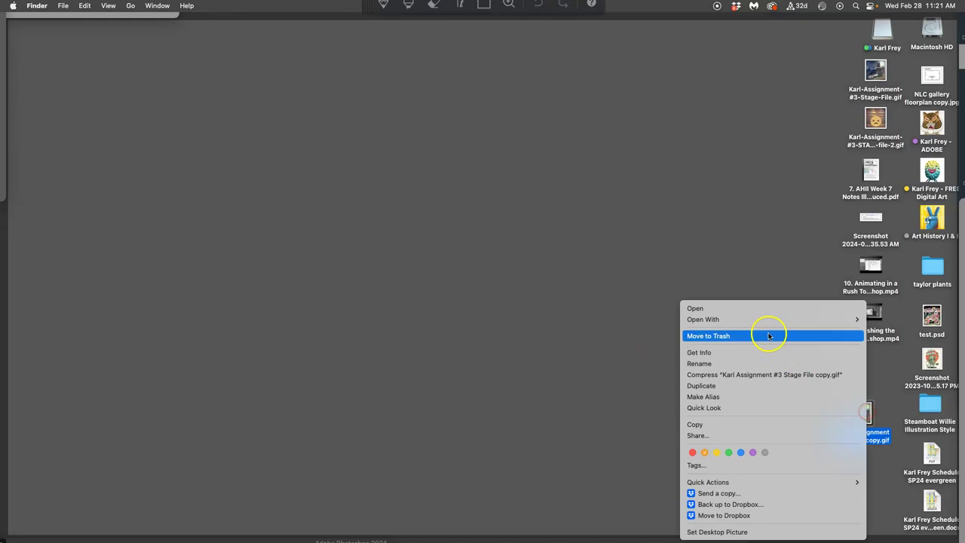
pyautogui.moveTo(694, 319)
pyautogui.click(631, 434)
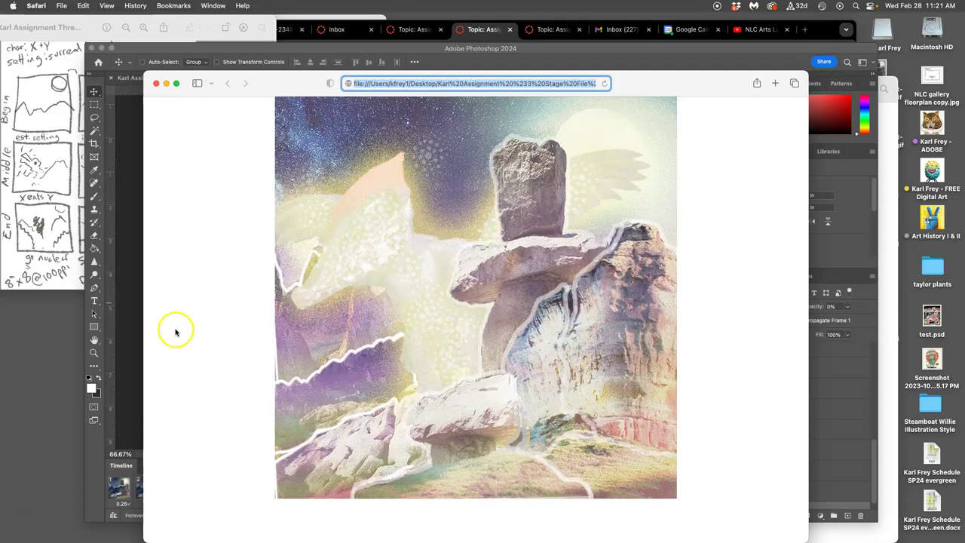
# Step: Give frames 10 and 11 a 0.2-second delay and play the animation to check the timing
pyautogui.click(134, 313)
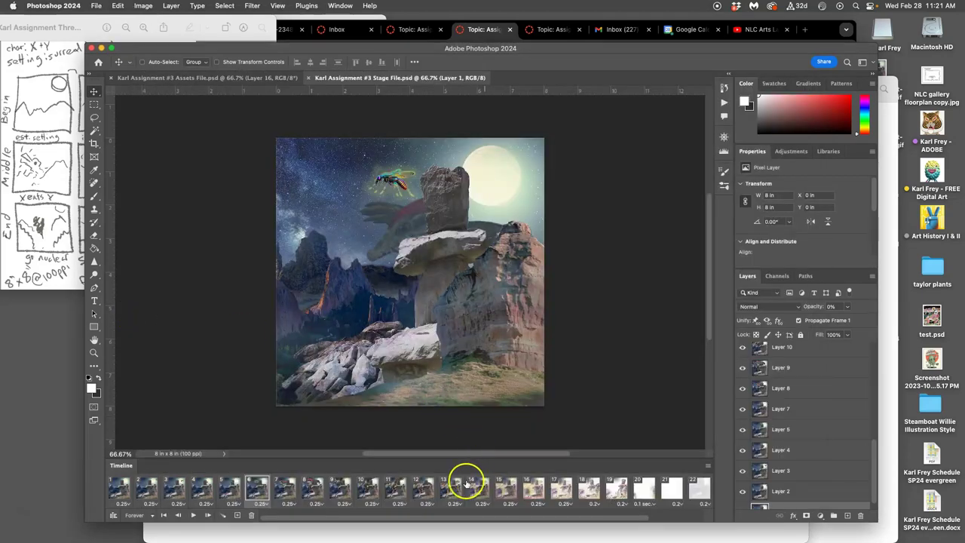
pyautogui.click(309, 488)
pyautogui.click(337, 490)
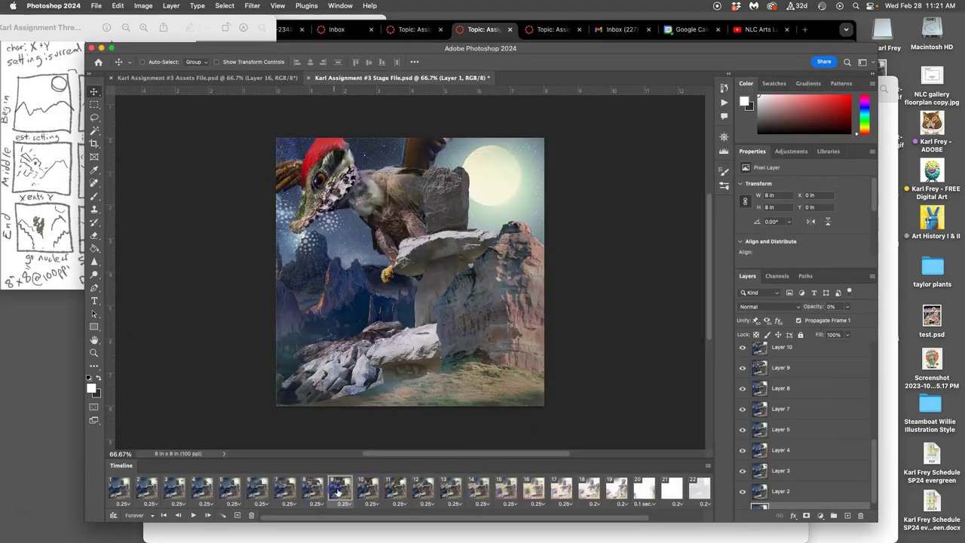
pyautogui.click(364, 490)
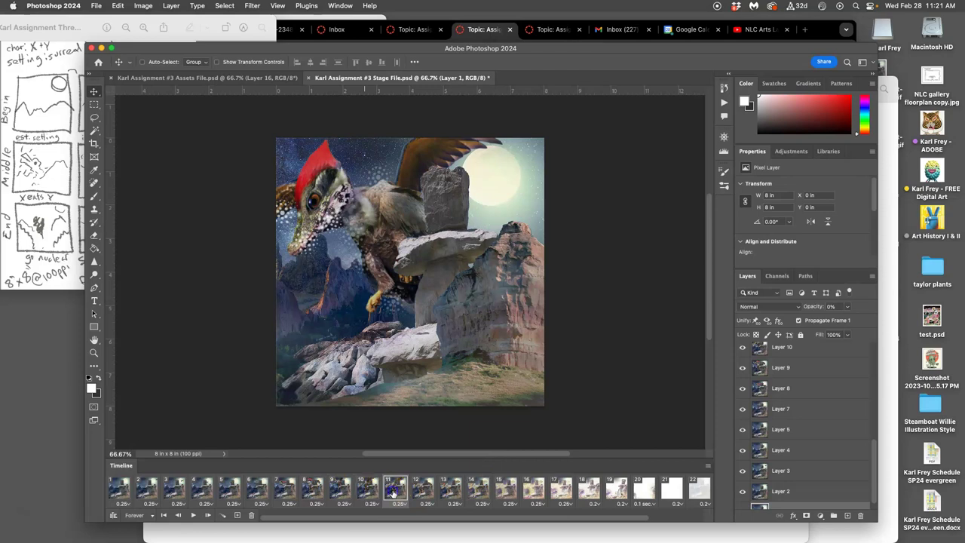
pyautogui.click(394, 490)
pyautogui.click(422, 490)
pyautogui.click(395, 490)
pyautogui.click(367, 492)
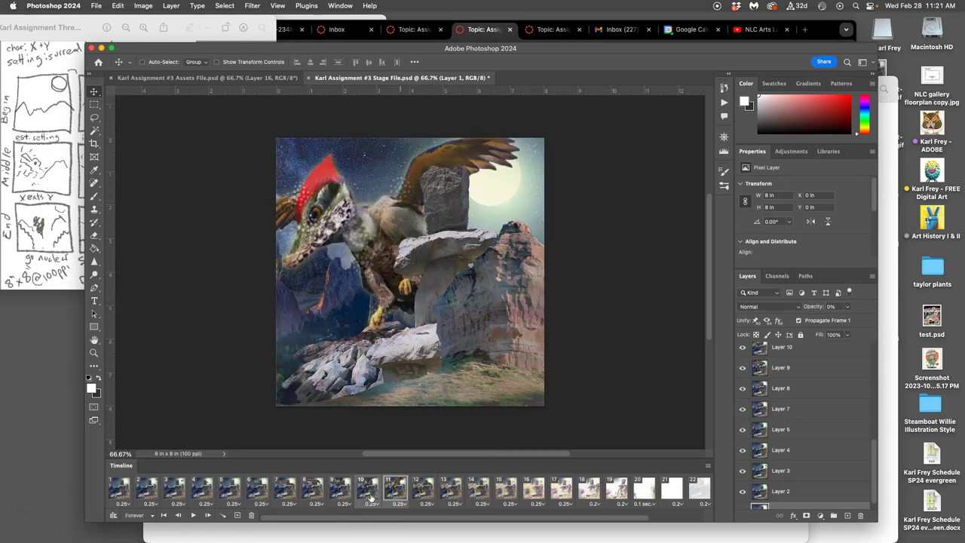
pyautogui.click(397, 503)
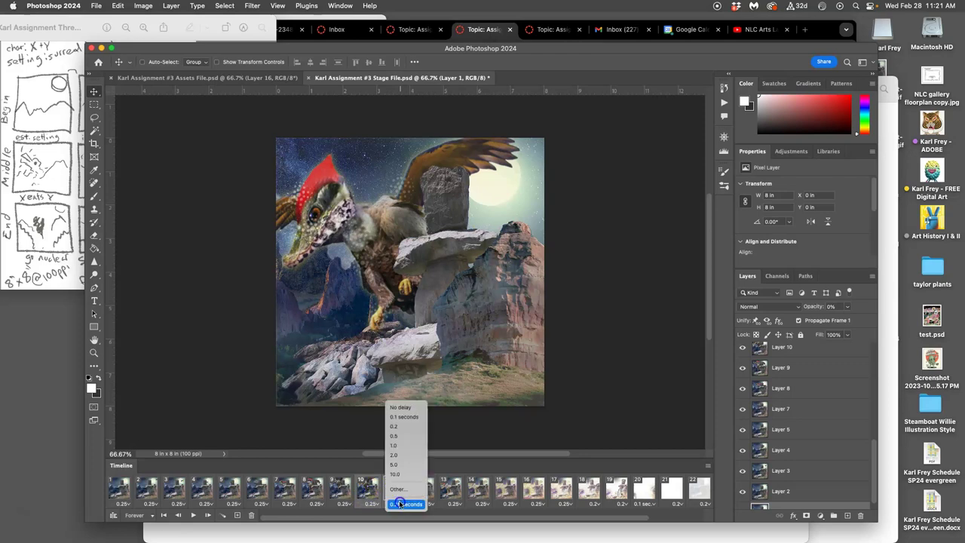
pyautogui.click(406, 428)
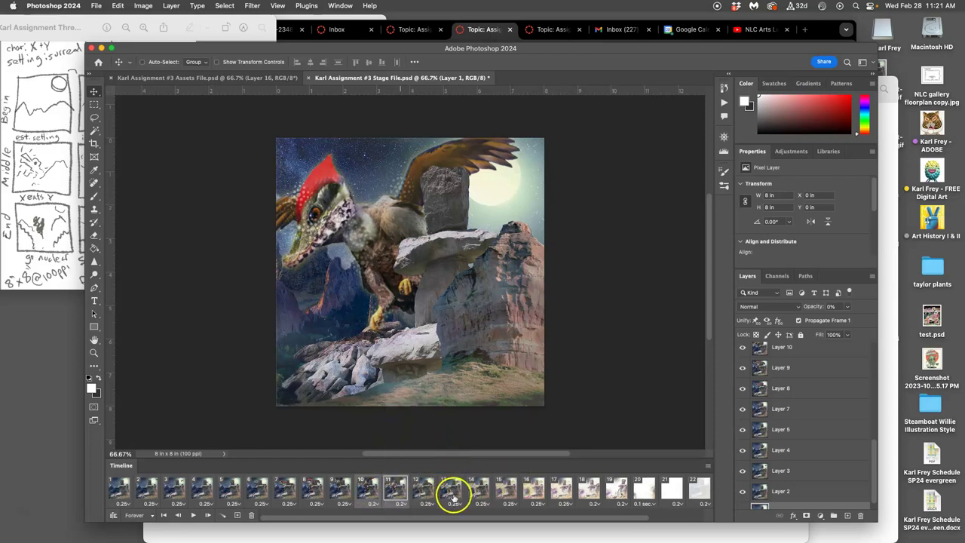
pyautogui.click(196, 515)
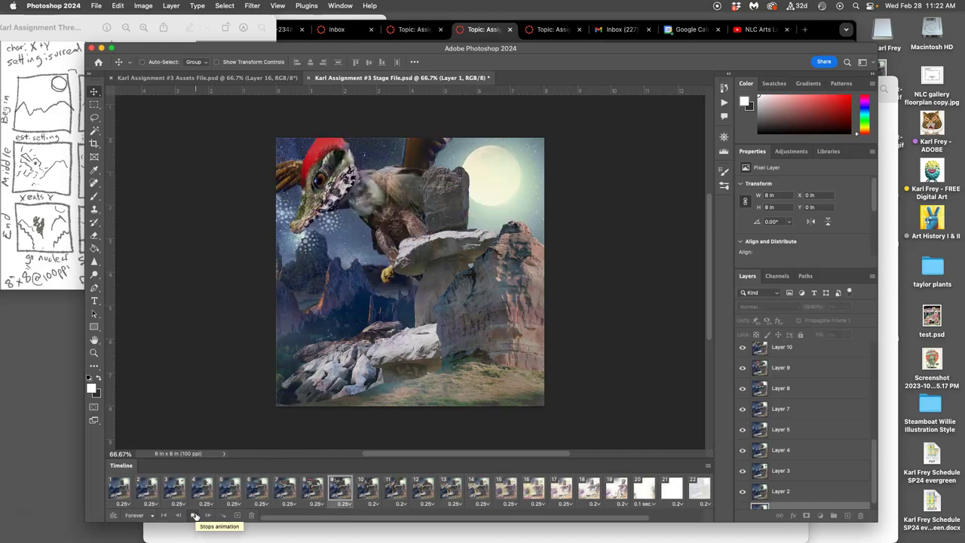
# Step: Set frames 1–6 to a custom 0.22-second delay and preview the new timing
pyautogui.click(126, 487)
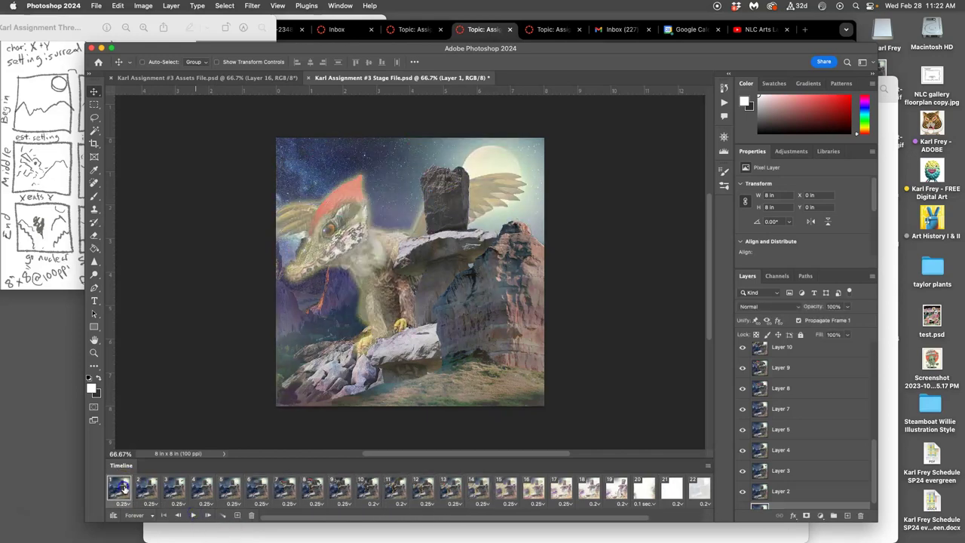
pyautogui.click(193, 488)
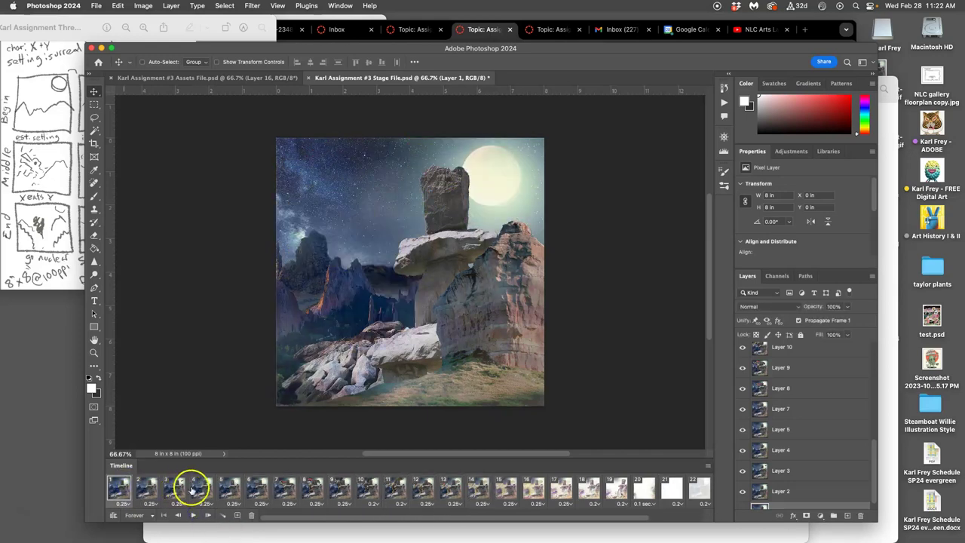
pyautogui.keyDown('shift'); pyautogui.click(254, 492); pyautogui.keyUp('shift')
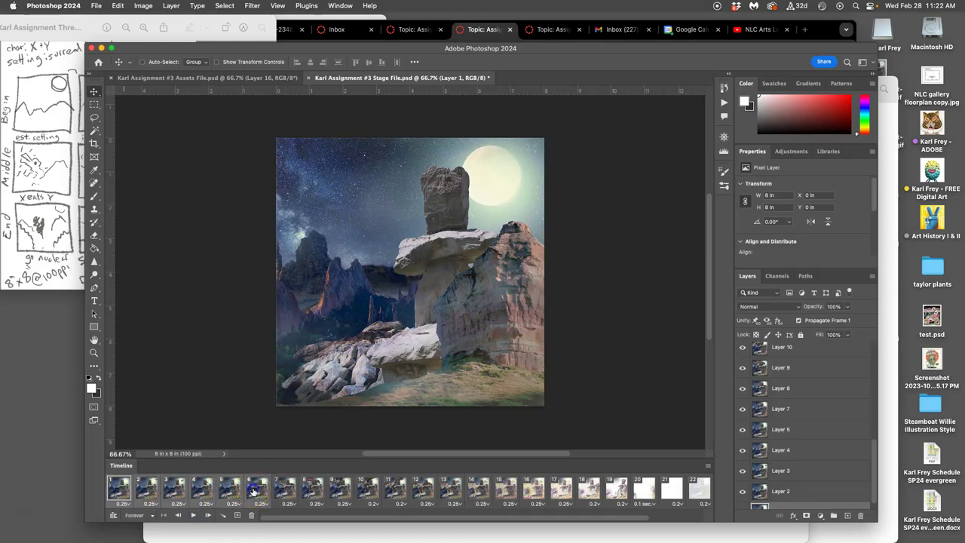
pyautogui.click(258, 503)
pyautogui.click(264, 505)
pyautogui.click(262, 490)
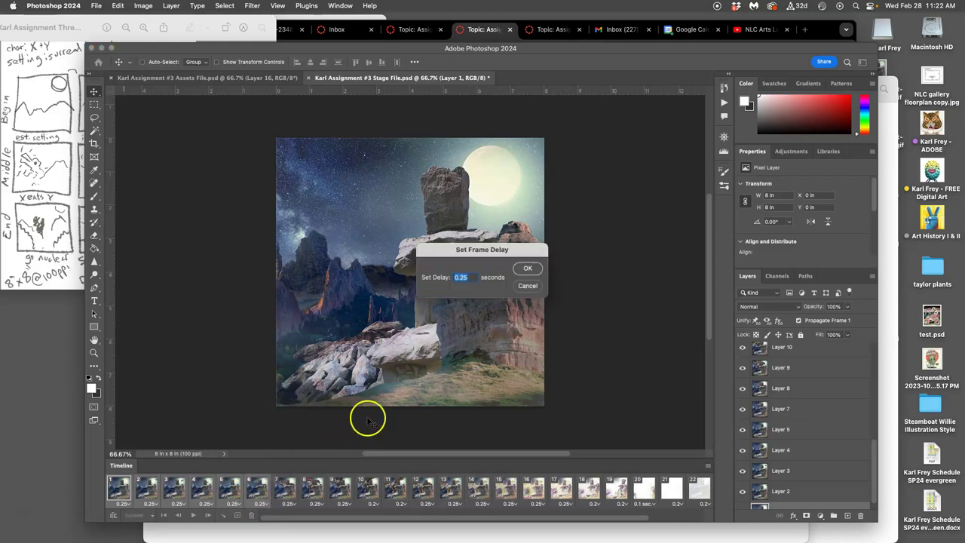
pyautogui.write('.22')
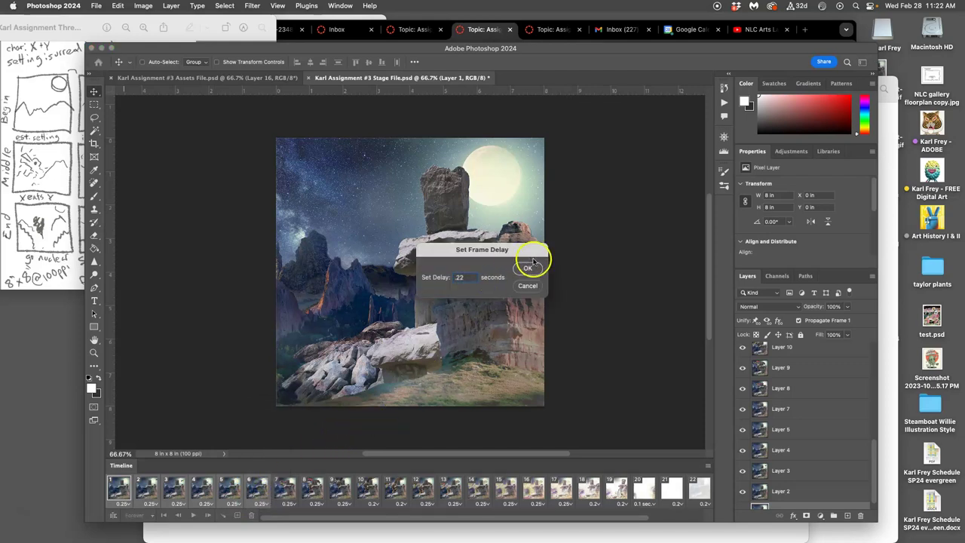
pyautogui.click(531, 268)
pyautogui.click(193, 515)
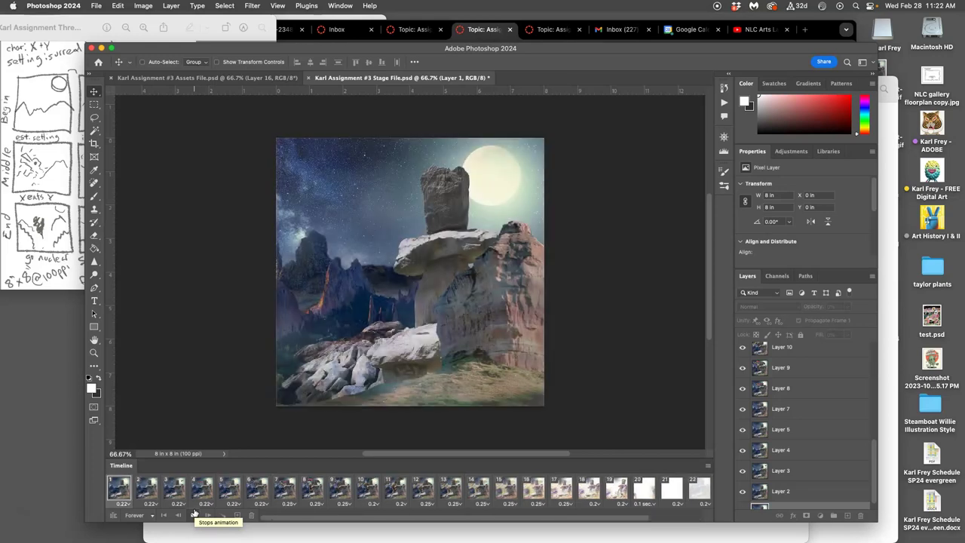
pyautogui.click(96, 6)
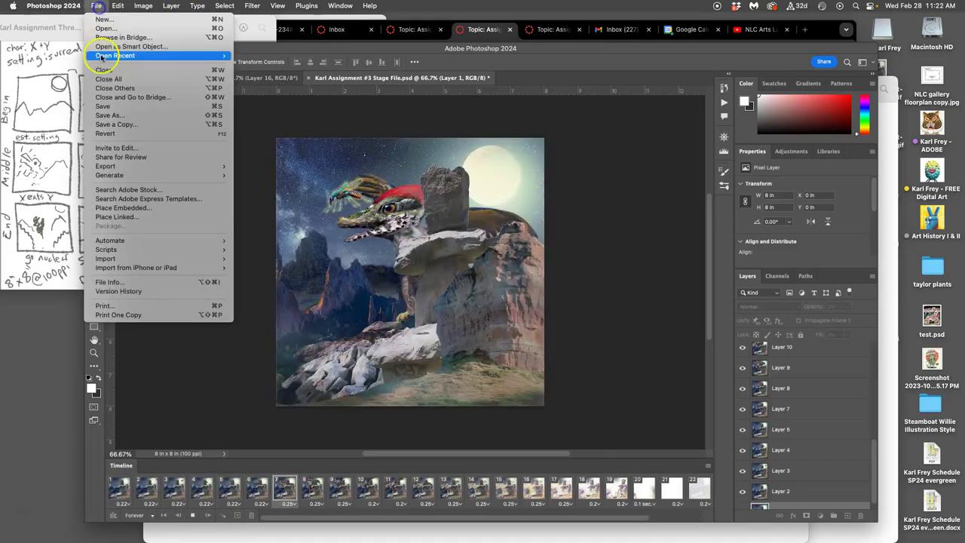
pyautogui.click(105, 105)
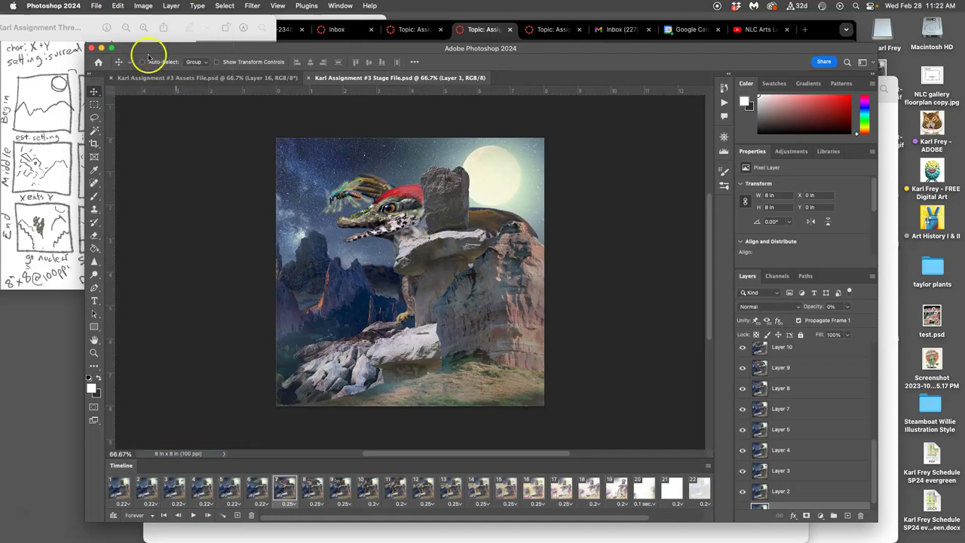
pyautogui.click(95, 6)
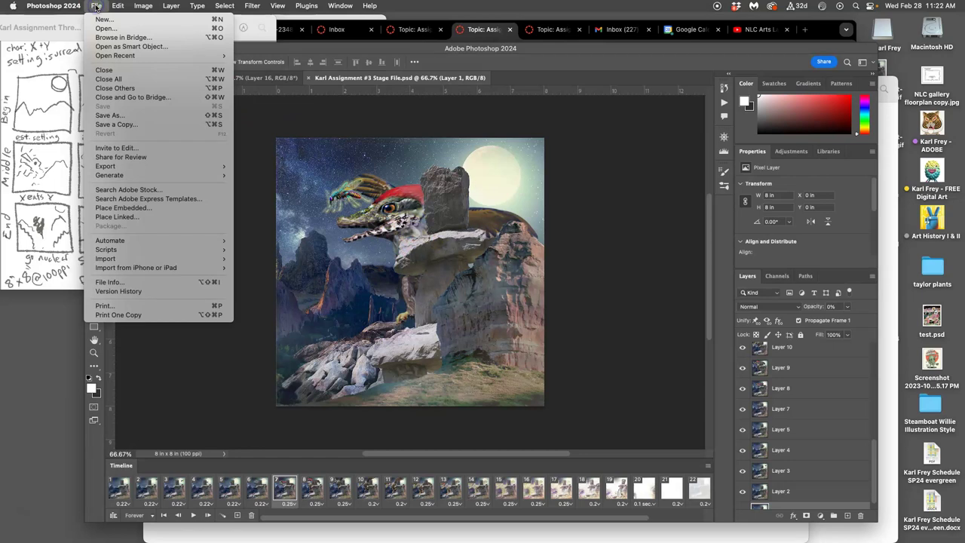
pyautogui.click(252, 116)
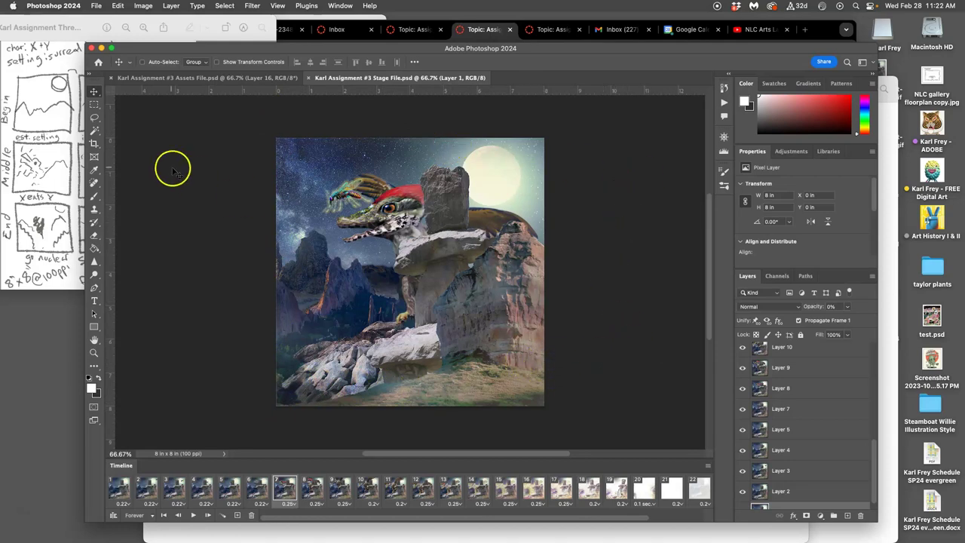
# Step: Crop the canvas in from the top-left corner to 7.76 inches square, then play the frames
pyautogui.click(95, 143)
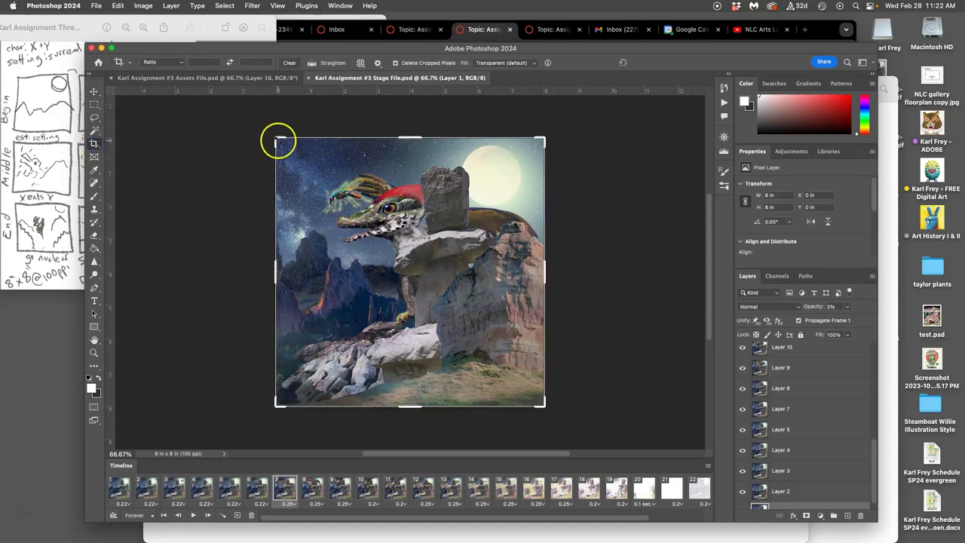
pyautogui.moveTo(278, 141); pyautogui.dragTo(284, 146)
pyautogui.press('Return')
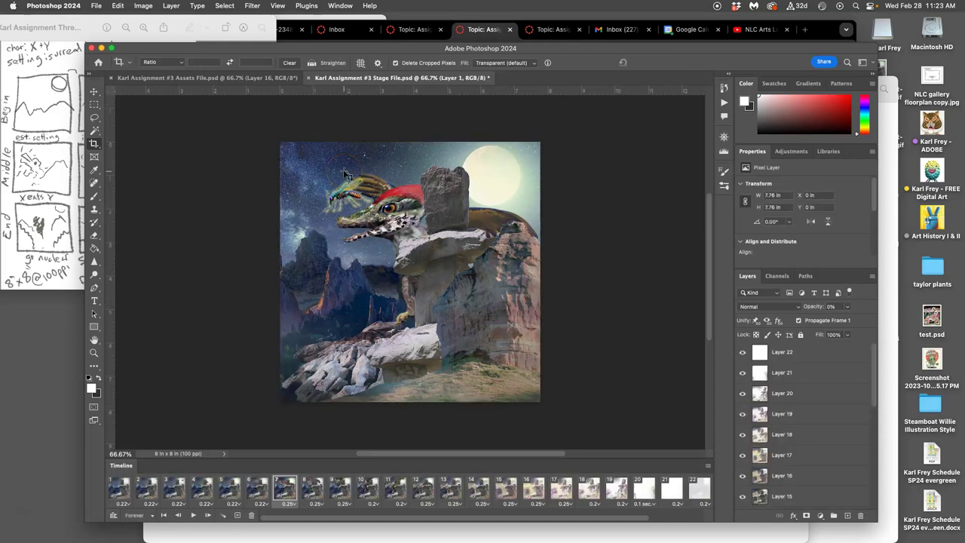
pyautogui.click(193, 515)
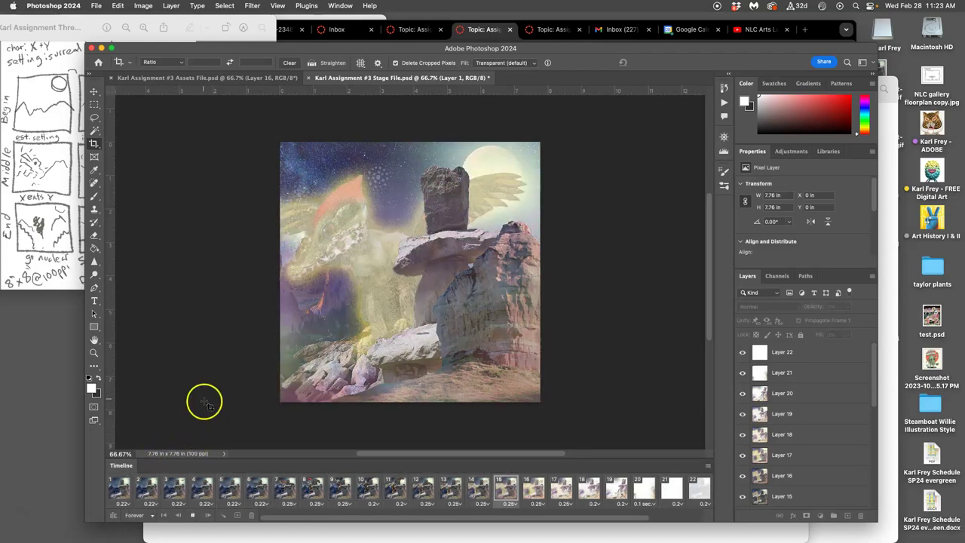
# Step: Resize the image to 8 × 8 inches (800 × 800 px at 100 ppi) and replay the animation
pyautogui.click(192, 515)
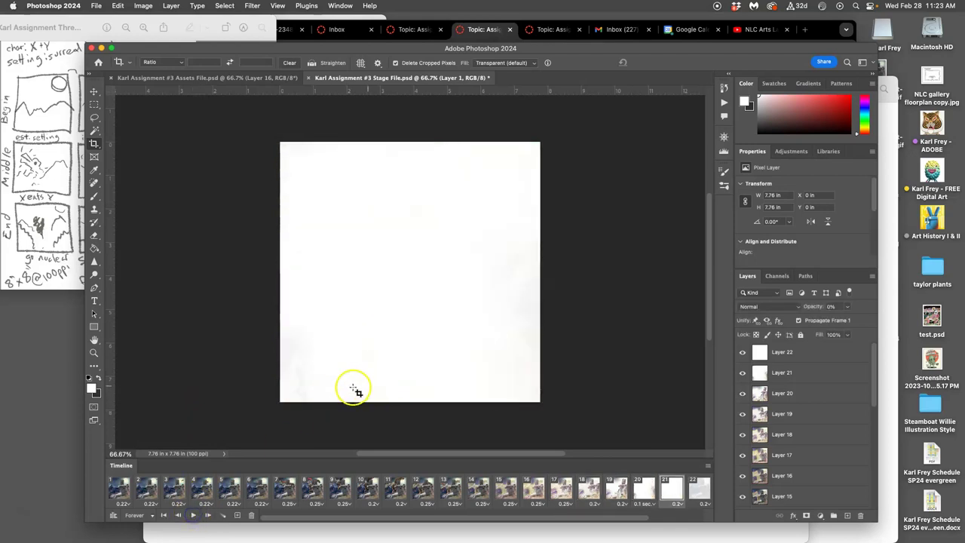
pyautogui.click(143, 6)
pyautogui.click(156, 82)
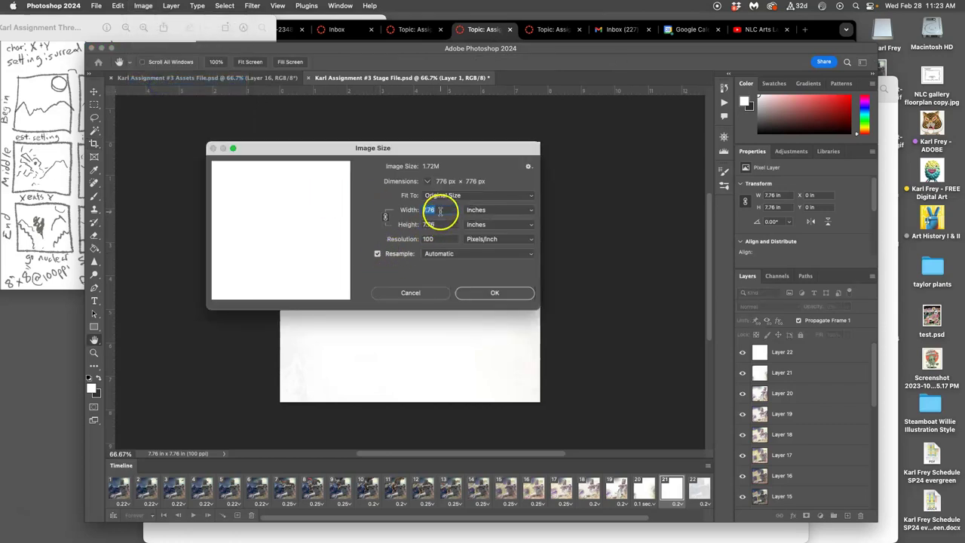
pyautogui.write('8')
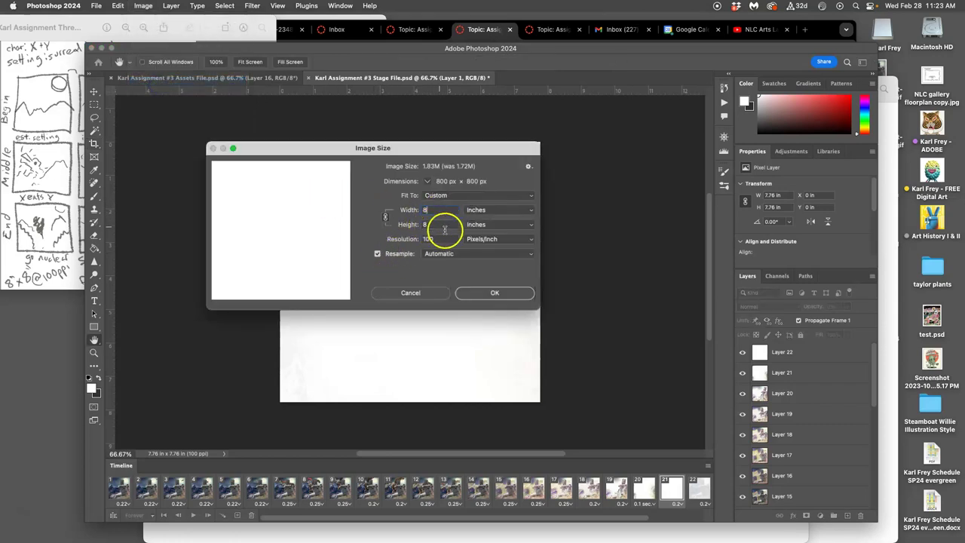
pyautogui.click(495, 294)
pyautogui.press('c')
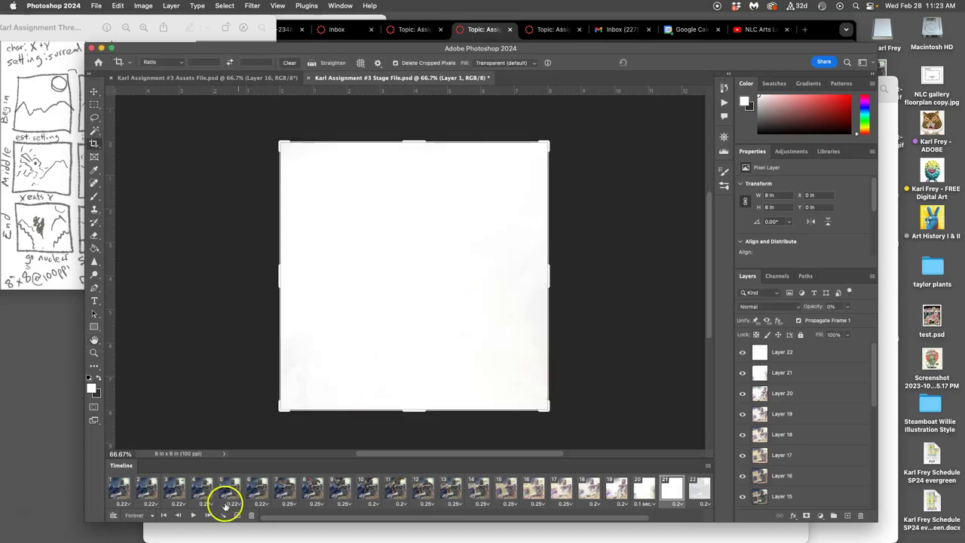
pyautogui.click(193, 515)
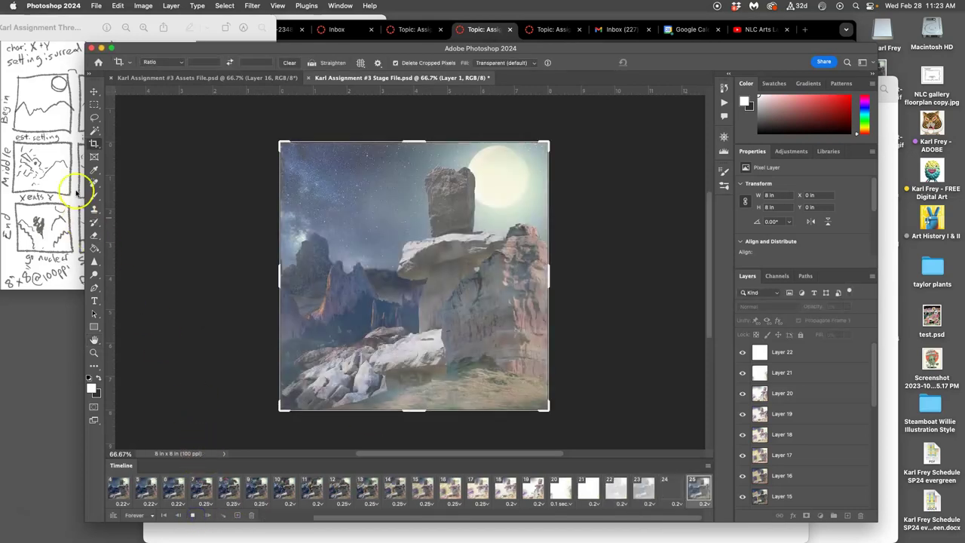
pyautogui.click(94, 91)
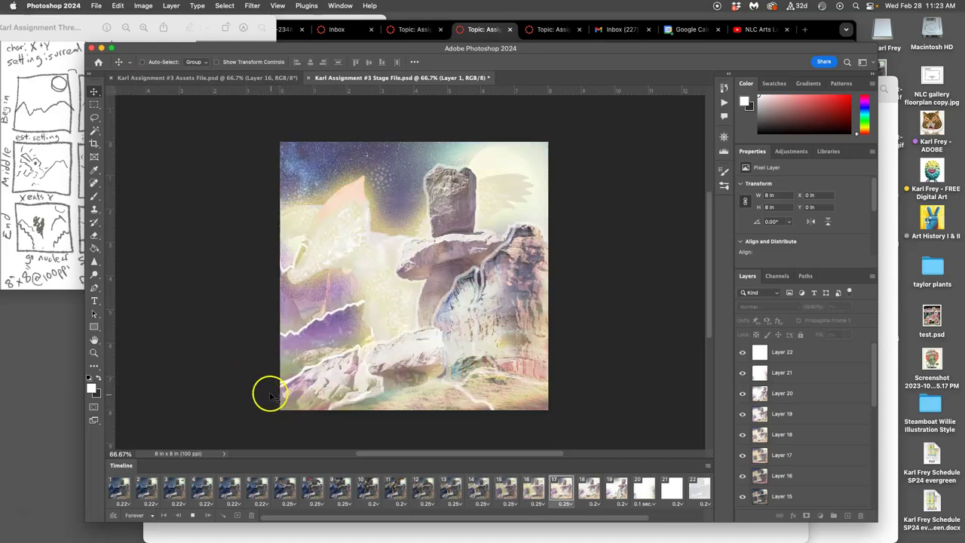
# Step: Revert History to the Set Frame Delay state before the crop and resize, then save the file
pyautogui.press('space')
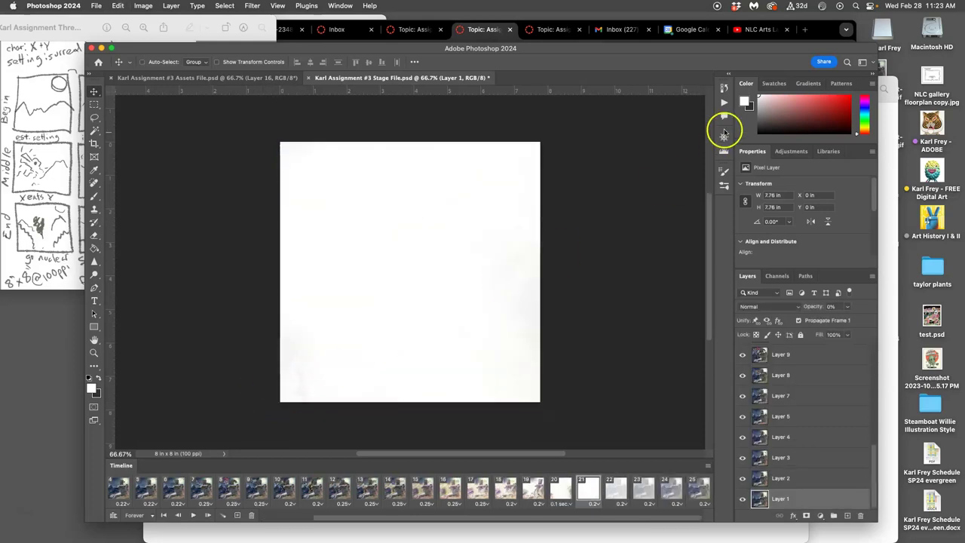
pyautogui.click(724, 90)
pyautogui.click(678, 181)
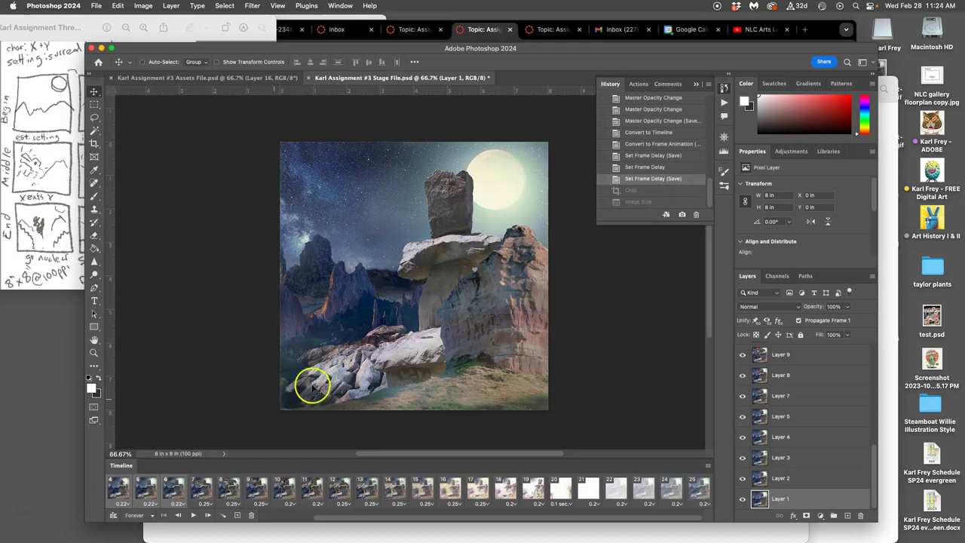
pyautogui.click(630, 168)
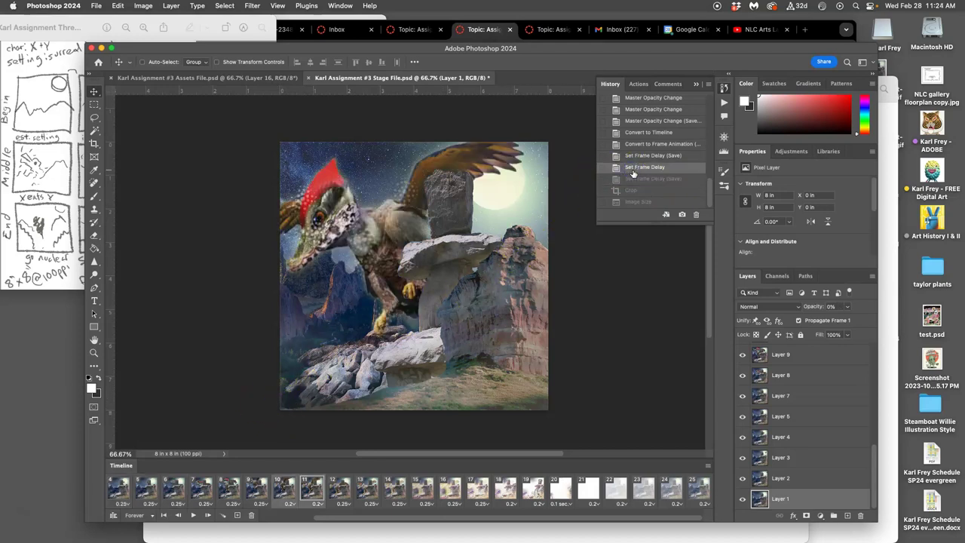
pyautogui.click(638, 178)
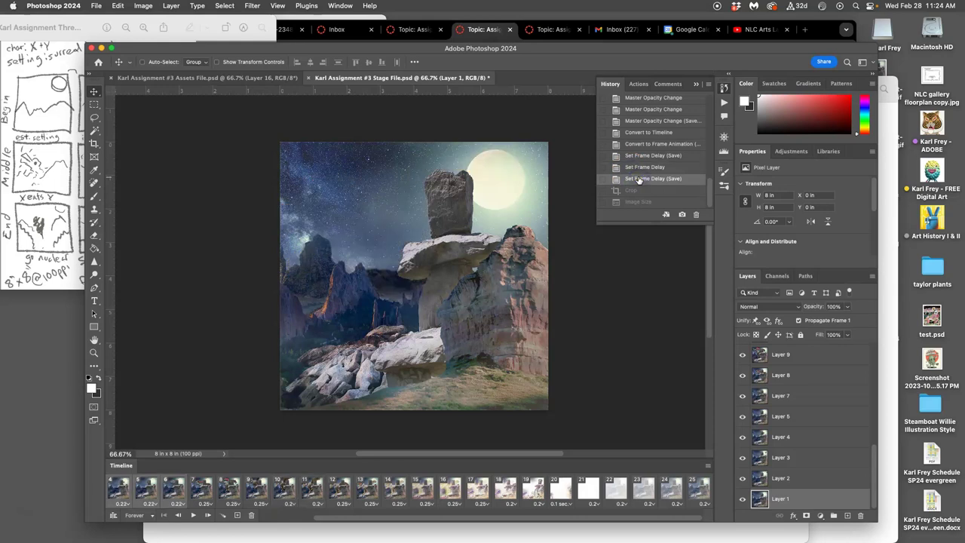
pyautogui.click(572, 294)
pyautogui.press('super+s')
pyautogui.hscroll(-3, 389, 490)
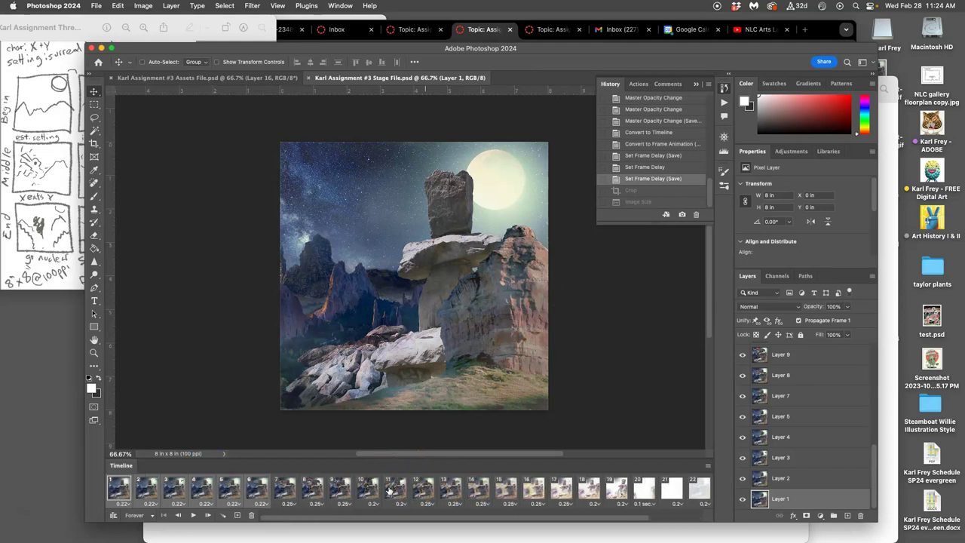
# Step: Export the animation via Save for Web as the Stage File GIF on the Desktop, replacing the old one
pyautogui.click(97, 8)
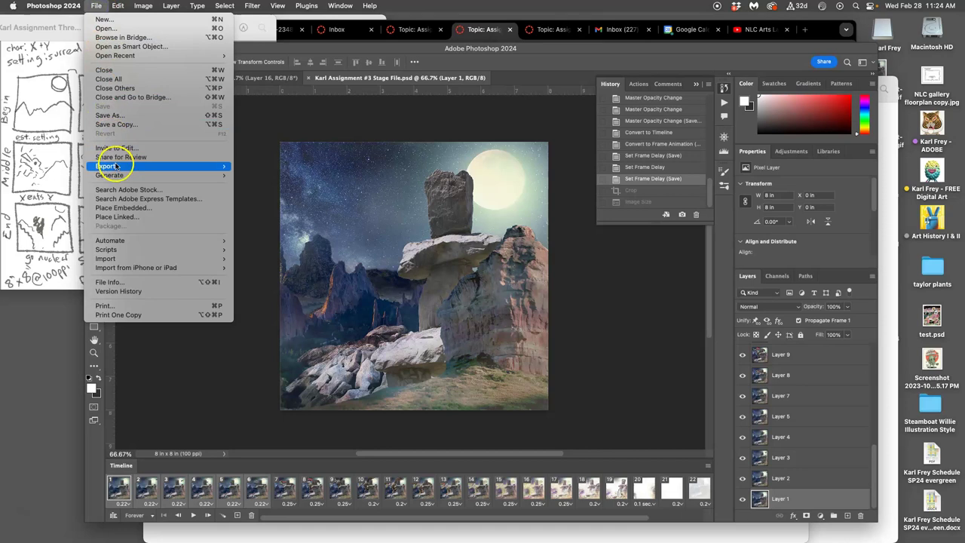
pyautogui.moveTo(114, 166)
pyautogui.click(311, 207)
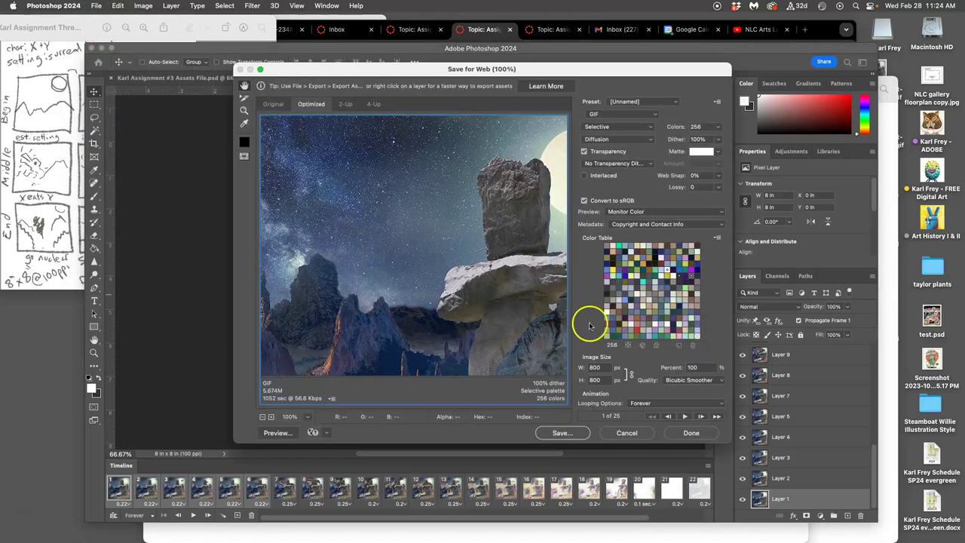
pyautogui.click(565, 434)
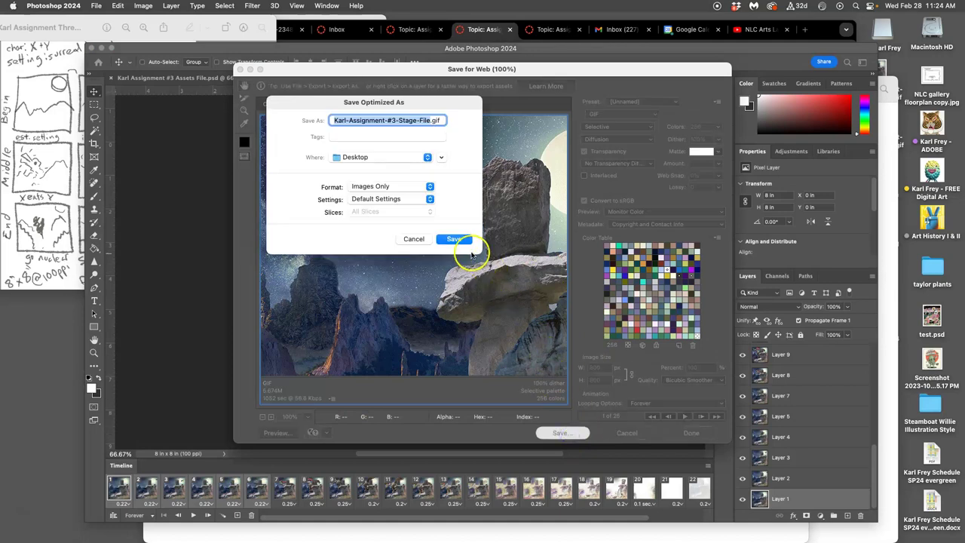
pyautogui.click(454, 239)
pyautogui.click(418, 226)
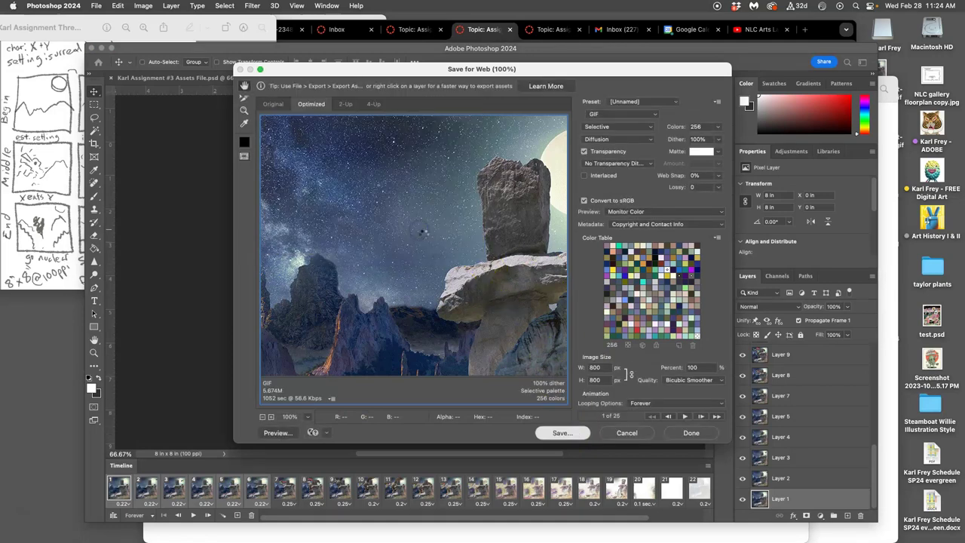
pyautogui.press('F11')
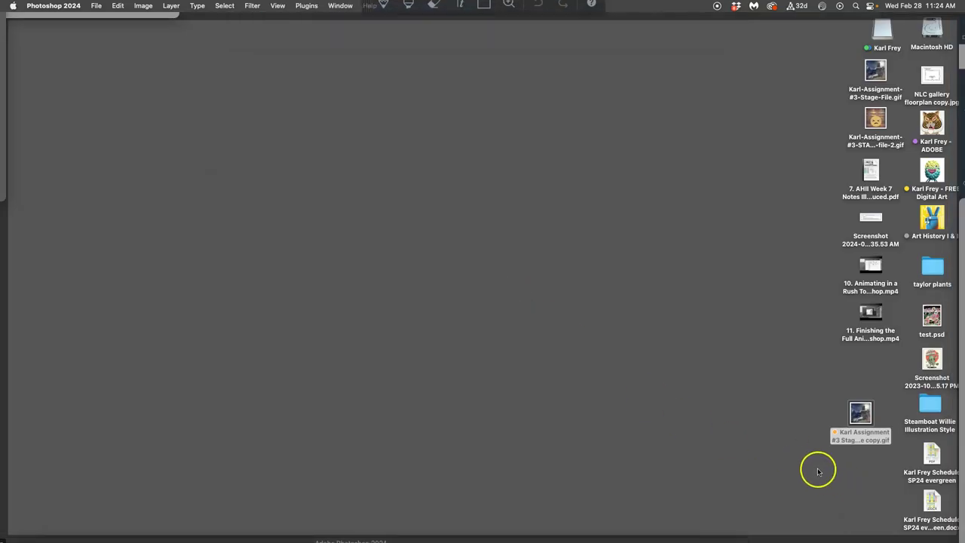
# Step: Open the newly exported GIF from the desktop in Safari to preview it
pyautogui.moveTo(817, 468); pyautogui.dragTo(860, 419)
pyautogui.rightClick(861, 419)
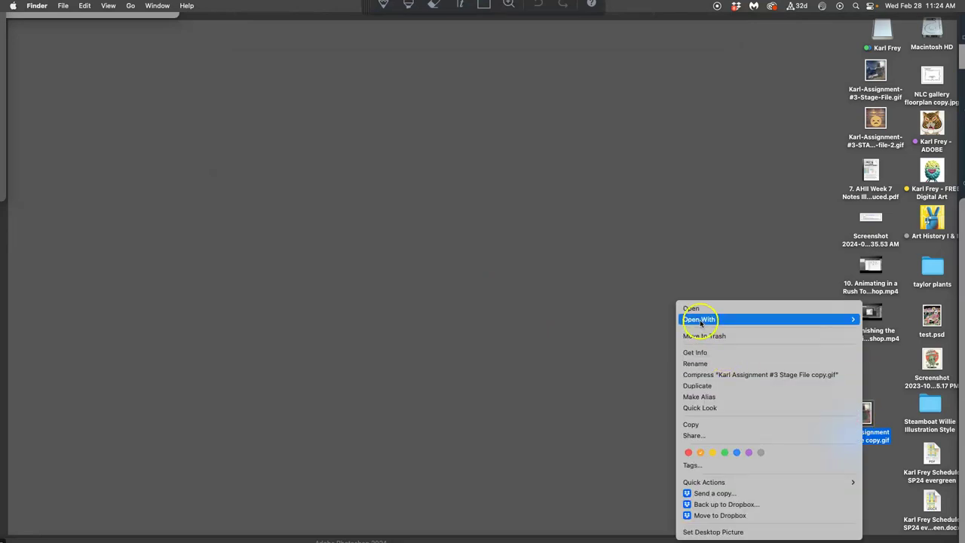
pyautogui.moveTo(703, 323)
pyautogui.click(884, 435)
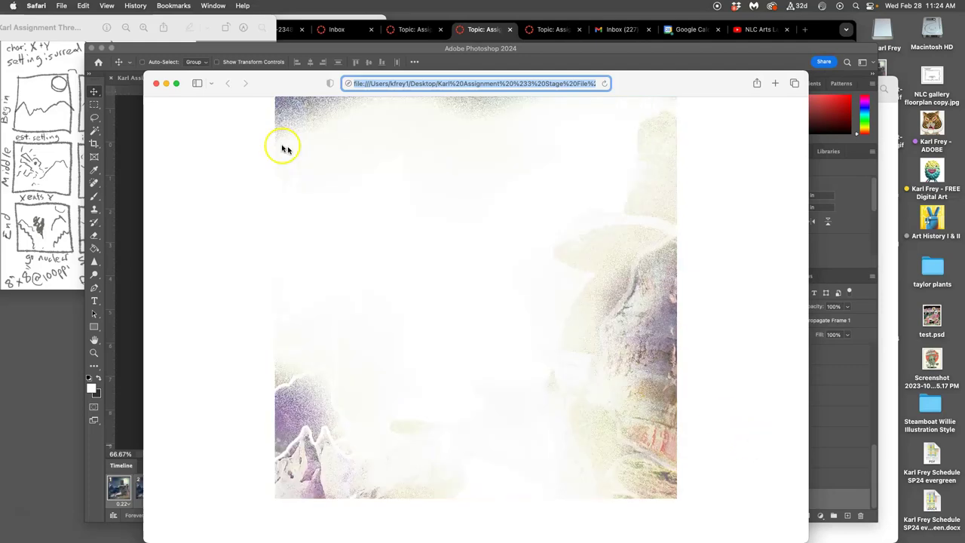
# Step: Open the example discussion post for editing in Canvas and enlarge the editor
pyautogui.click(155, 84)
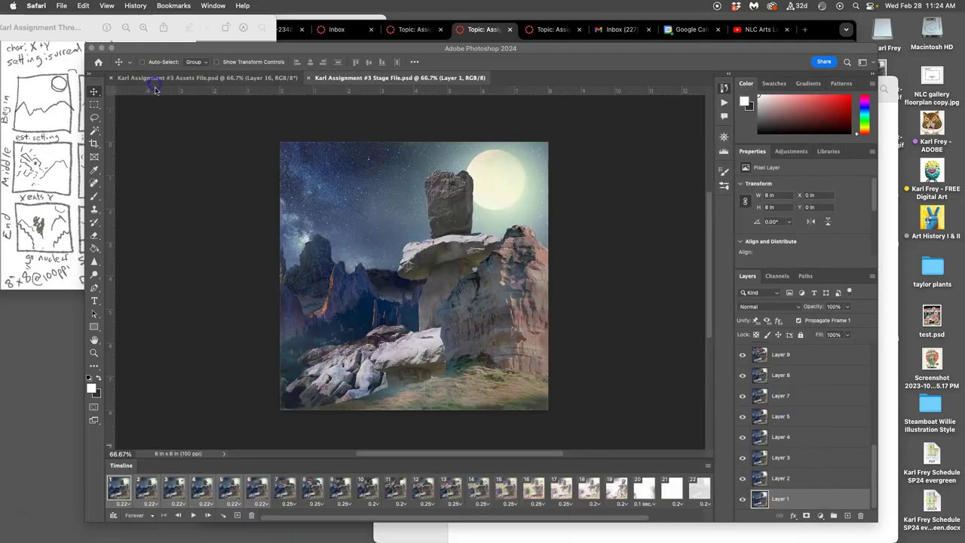
pyautogui.click(213, 140)
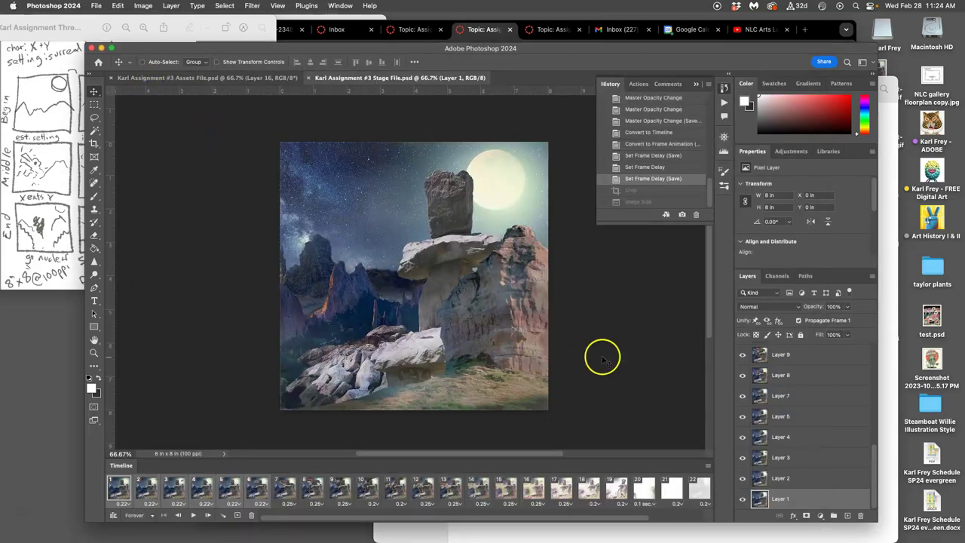
pyautogui.click(305, 23)
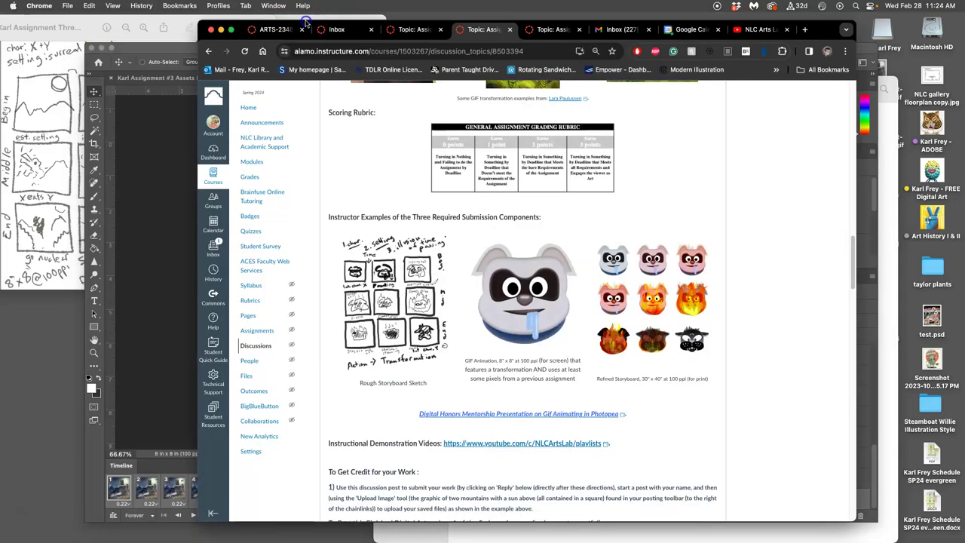
pyautogui.scroll(-10, 524, 335)
pyautogui.click(711, 122)
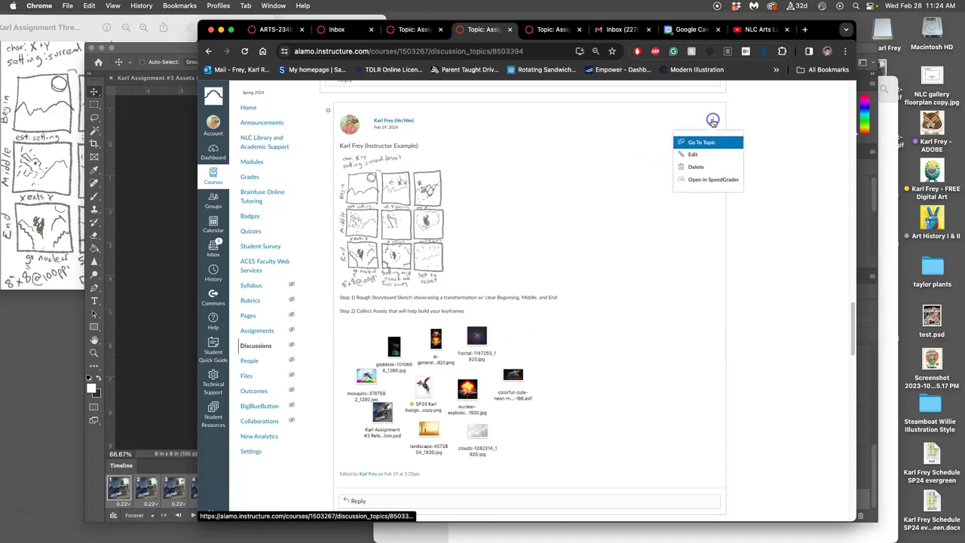
pyautogui.click(695, 154)
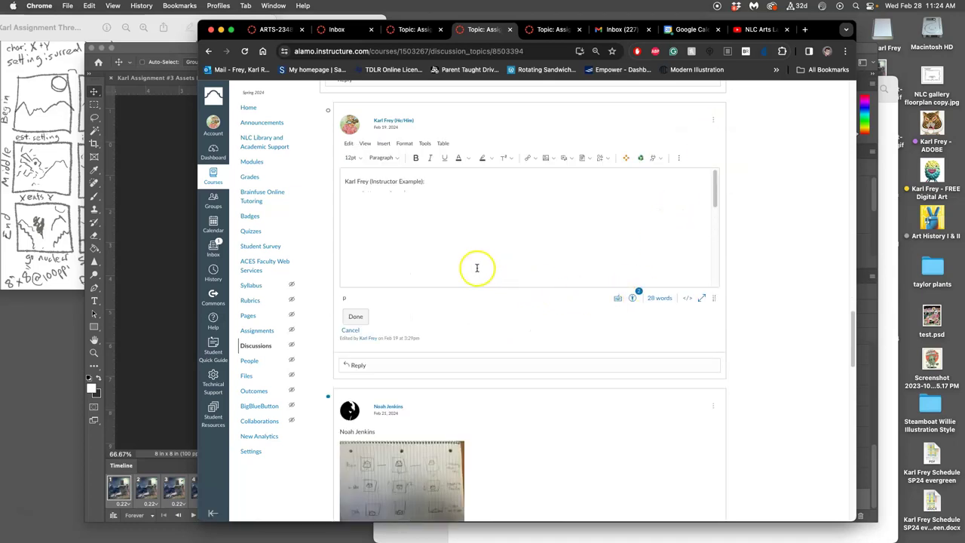
pyautogui.moveTo(714, 298); pyautogui.dragTo(726, 468)
# Step: Remove the asset thumbnails image and the Step 2 collect-assets line from the post
pyautogui.click(528, 401)
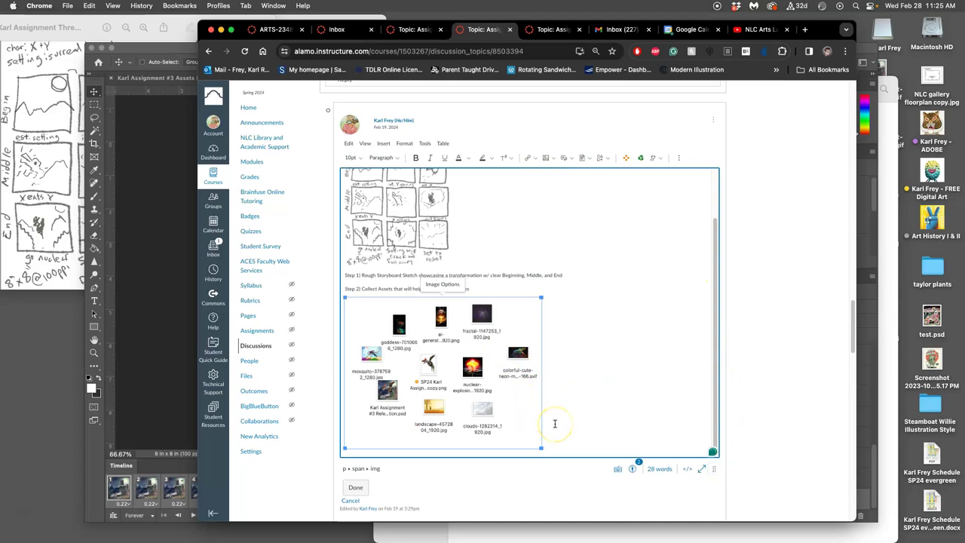
pyautogui.press('Delete')
pyautogui.moveTo(487, 354); pyautogui.dragTo(342, 344)
pyautogui.press('BackSpace')
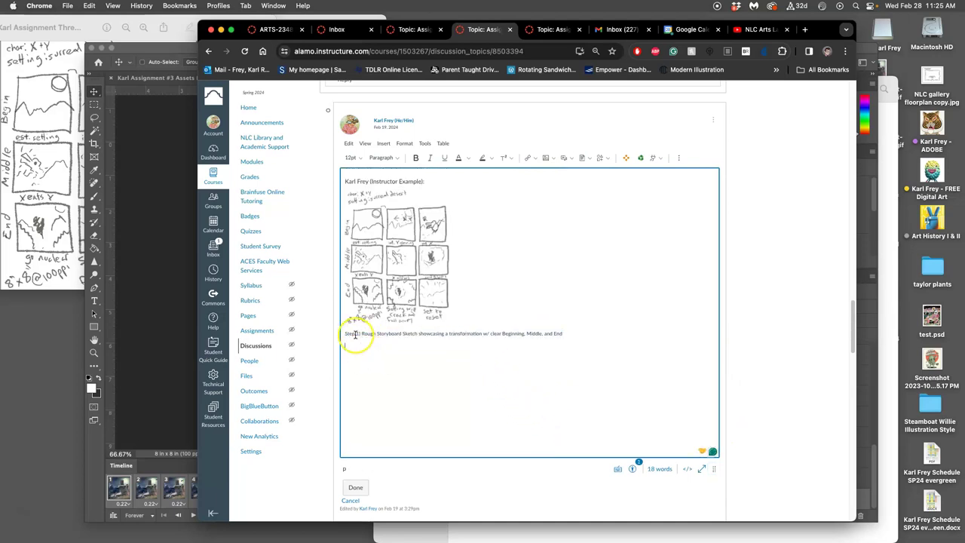
# Step: Insert the exported GIF into the post and shrink it to a smaller size
pyautogui.write('Re')
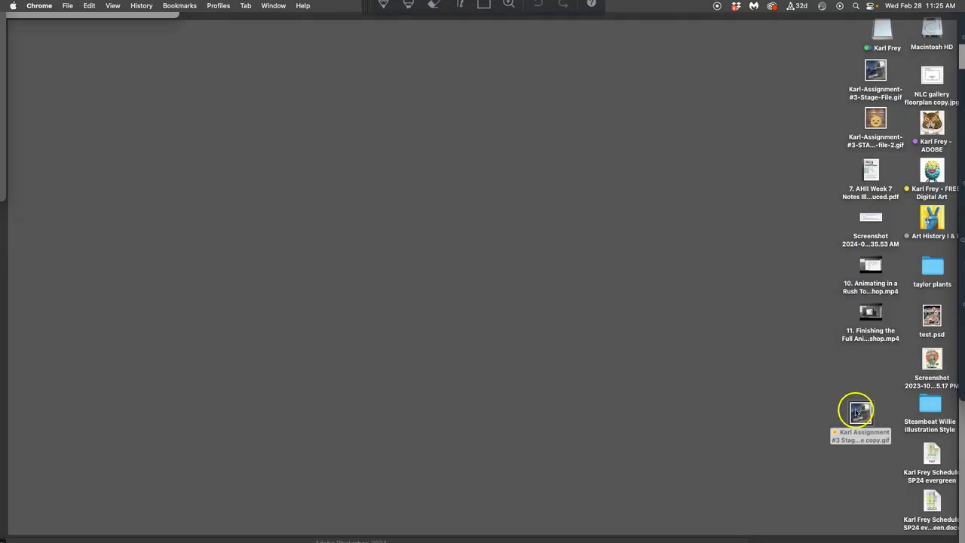
pyautogui.moveTo(859, 411); pyautogui.dragTo(396, 370)
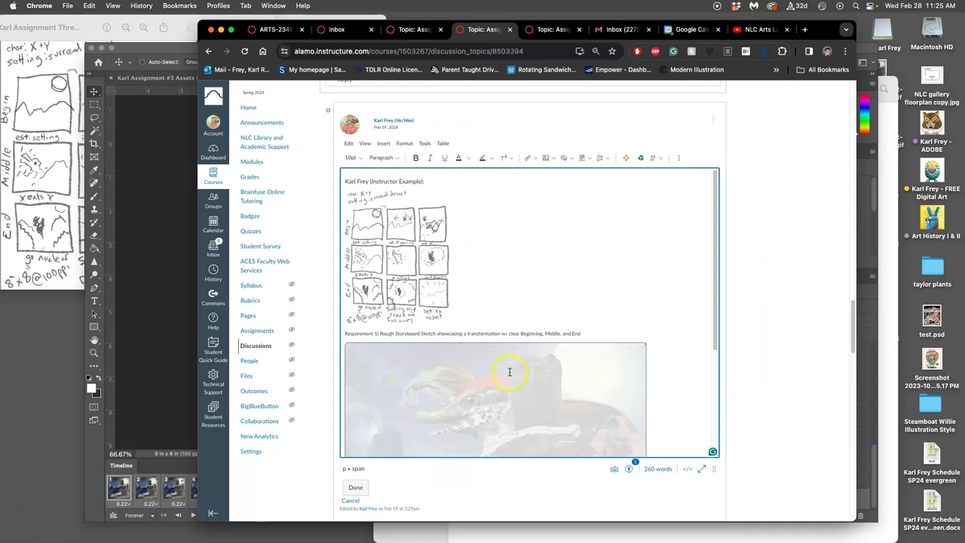
pyautogui.scroll(-4, 625, 355)
pyautogui.click(637, 249)
pyautogui.moveTo(646, 239); pyautogui.dragTo(581, 252)
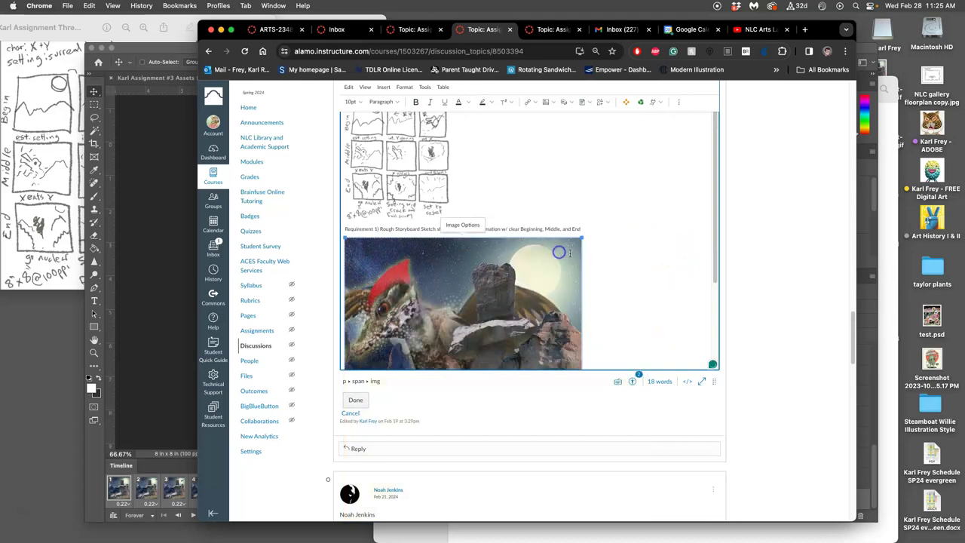
pyautogui.click(616, 269)
# Step: Caption the GIF 'Requirement 2) GIF Animation (Looping Forever)'
pyautogui.scroll(-3, 602, 300)
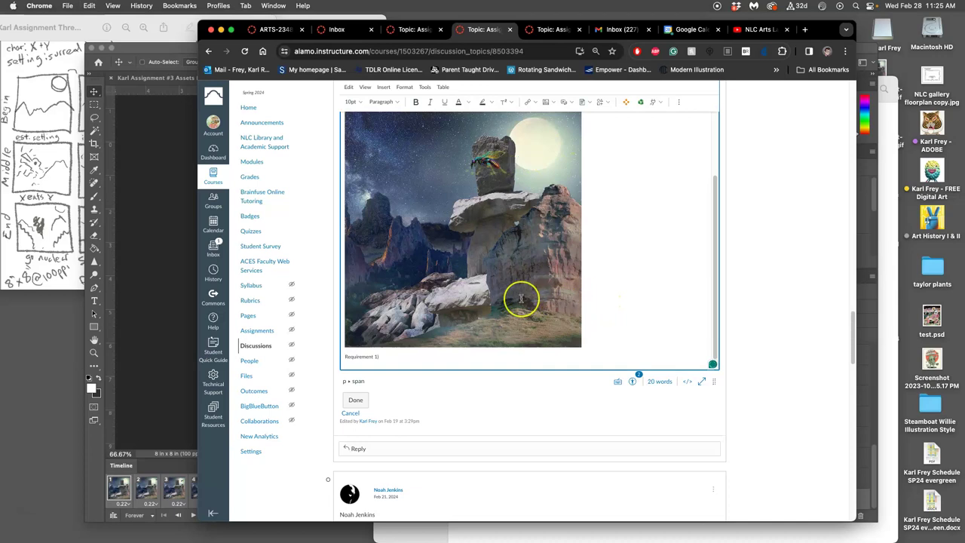
pyautogui.write(') GIF Animation')
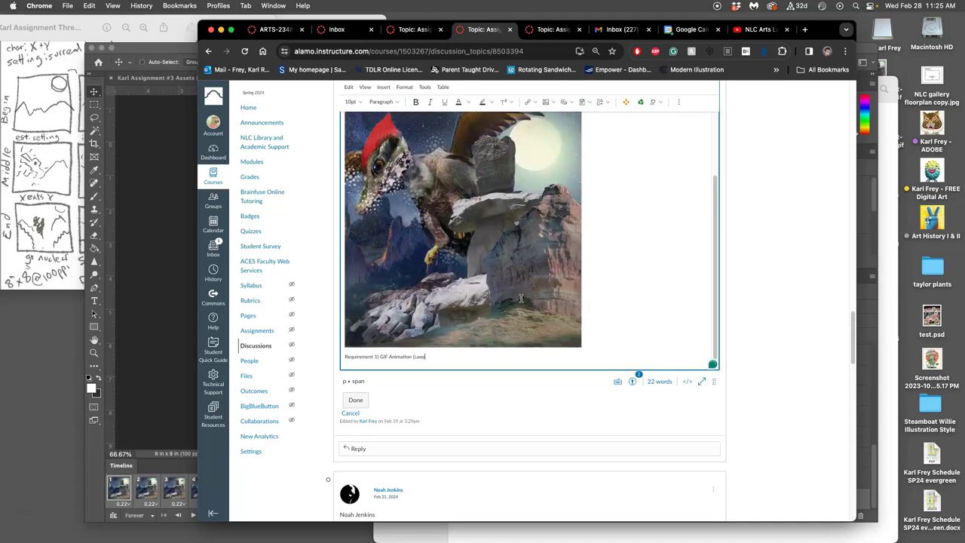
pyautogui.write('(Looping Forever')
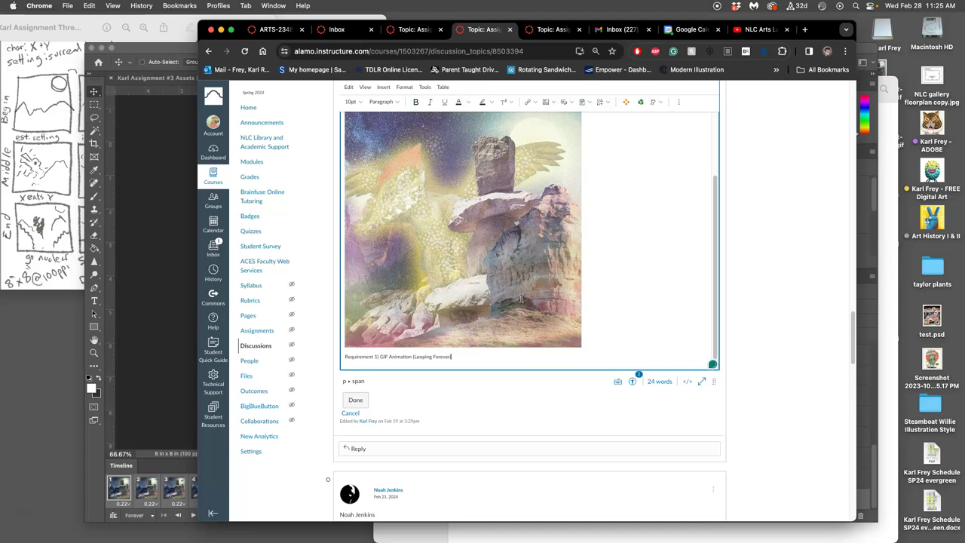
pyautogui.scroll(1, 602, 270)
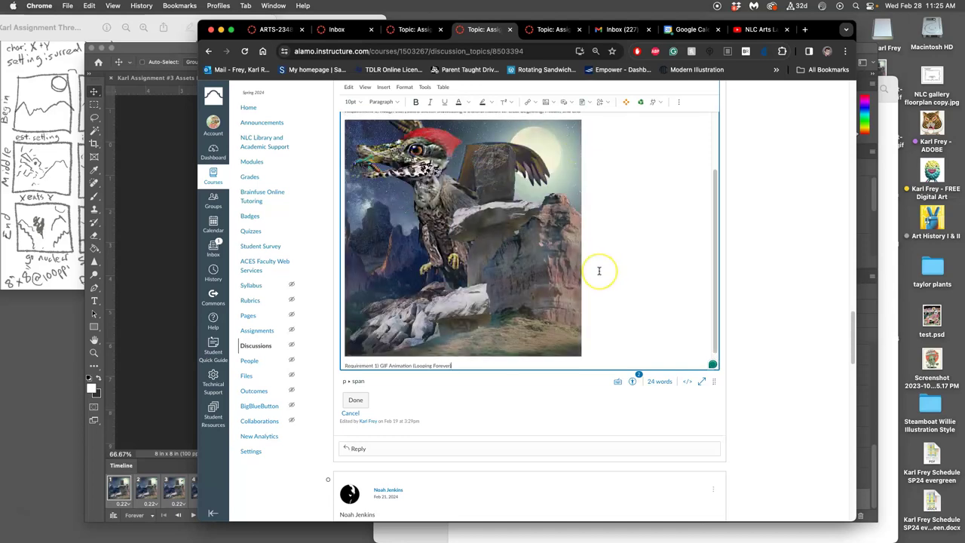
pyautogui.scroll(-1, 599, 270)
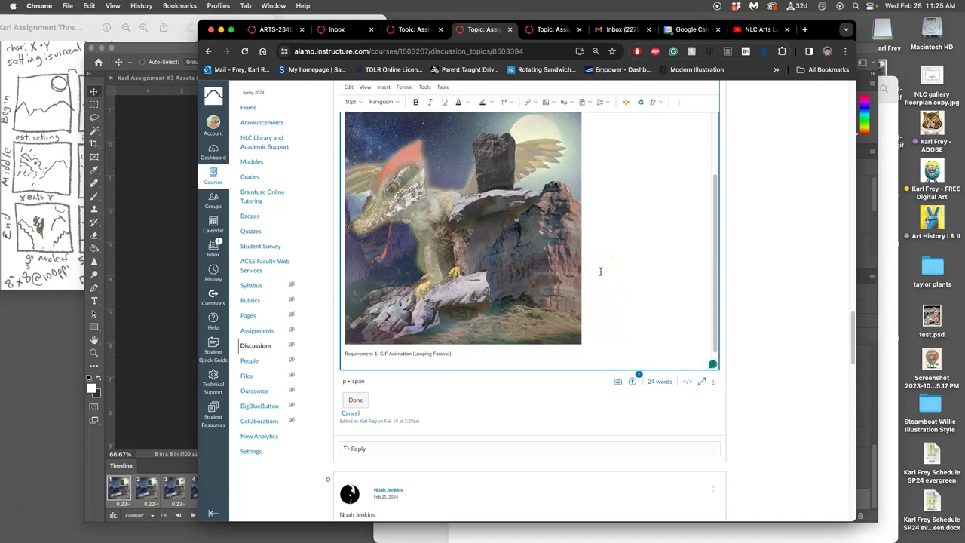
pyautogui.press('Return')
# Step: Add the 'Requirement 3) Refined Storyboard (30" x 40" @ 100 ppi)' line and save the post
pyautogui.write('Requirement 1)')
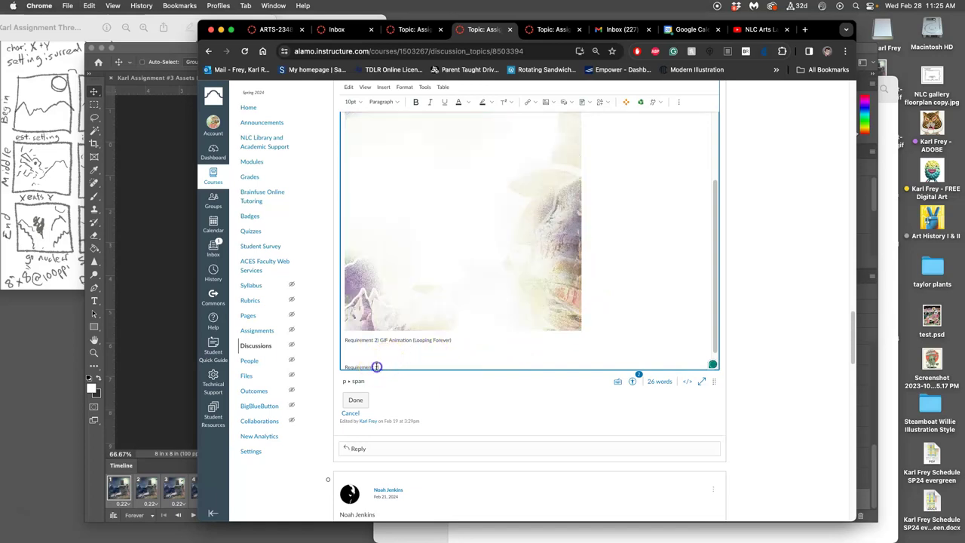
pyautogui.scroll(-2, 375, 367)
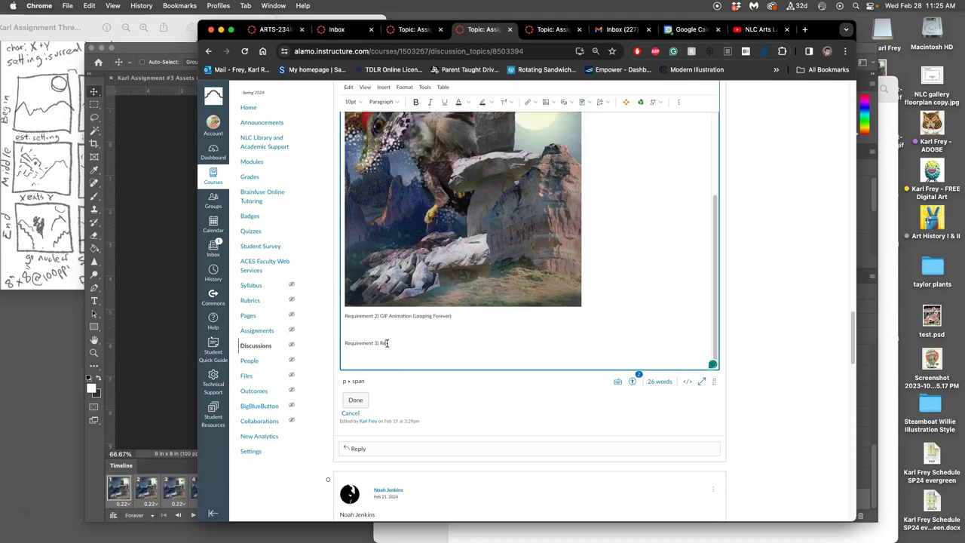
pyautogui.write('fined')
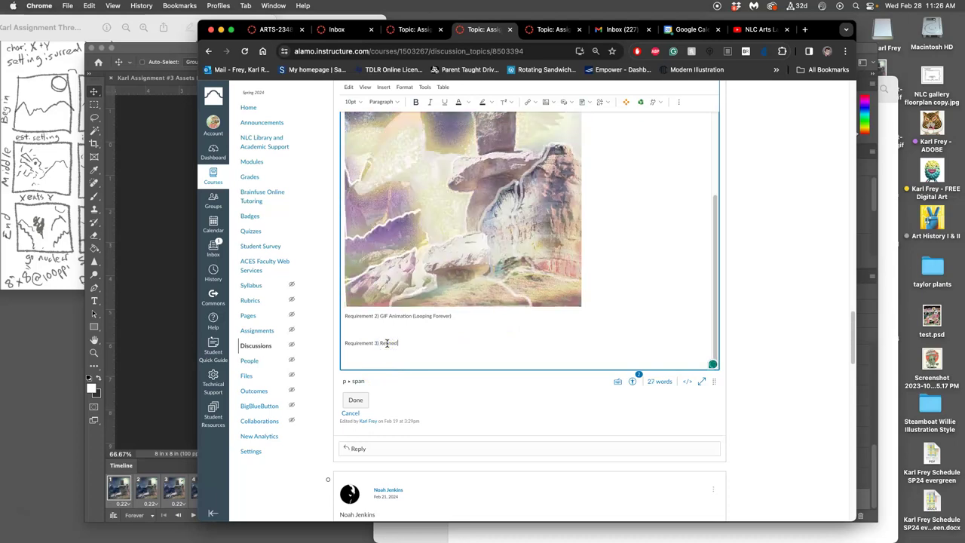
pyautogui.write(' Storyboard')
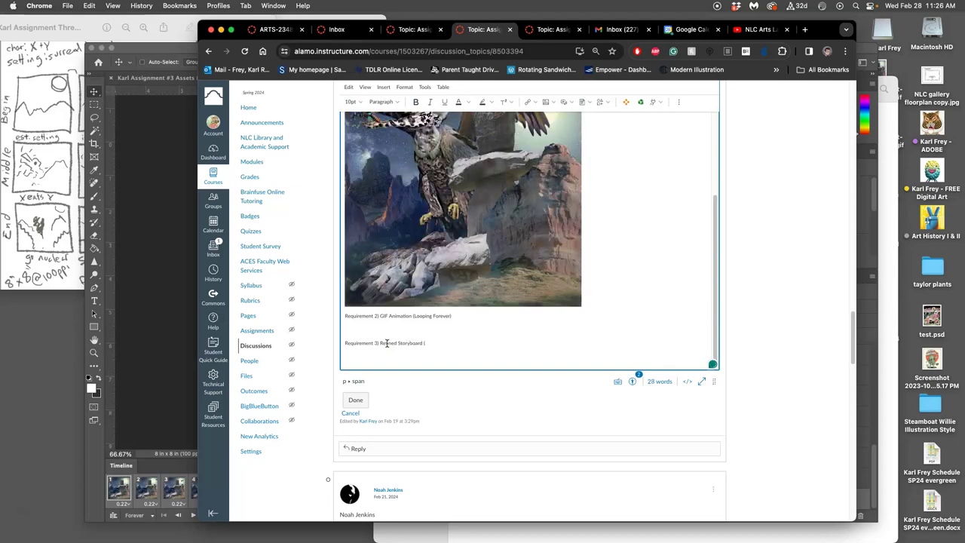
pyautogui.write(' (30" x 40"')
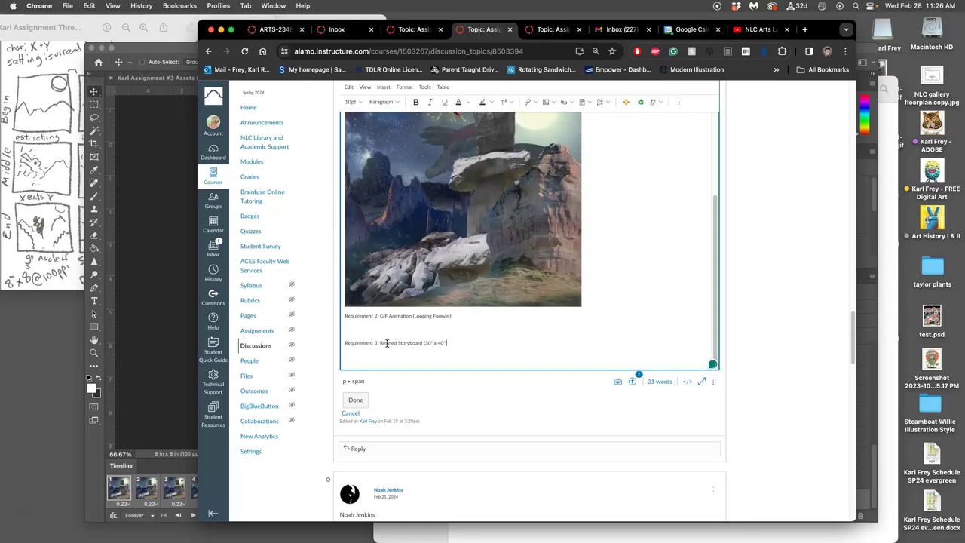
pyautogui.write(' @ 100 ppi')
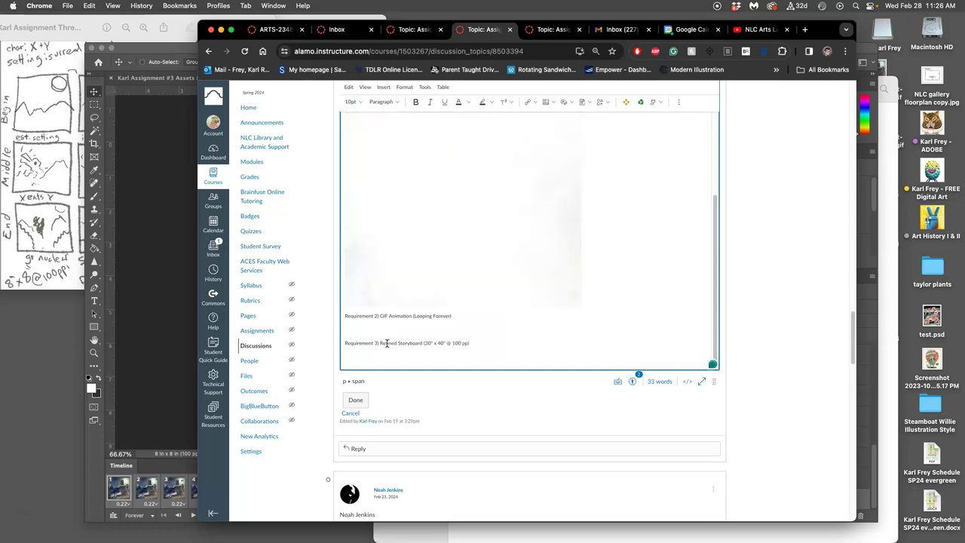
pyautogui.write(')')
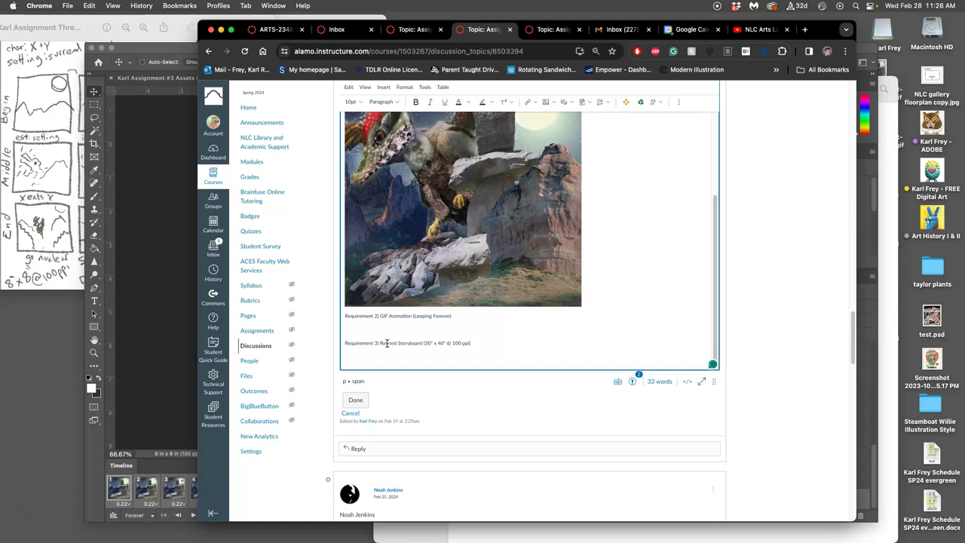
pyautogui.click(437, 350)
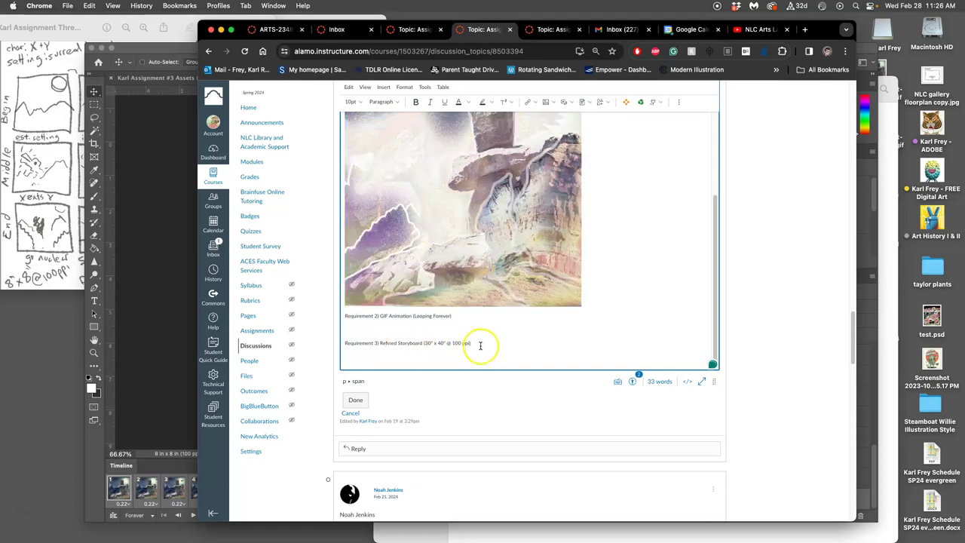
pyautogui.click(417, 331)
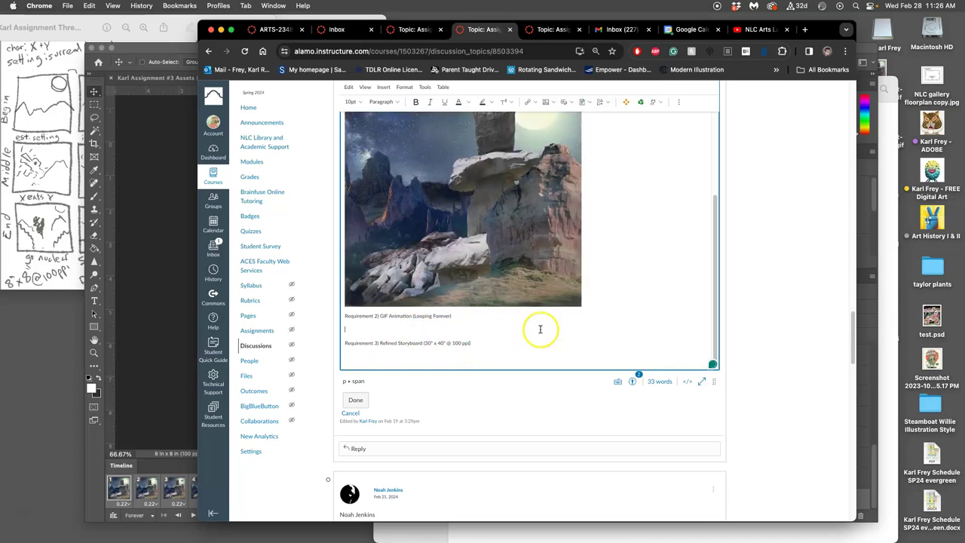
pyautogui.scroll(2, 539, 328)
pyautogui.click(359, 399)
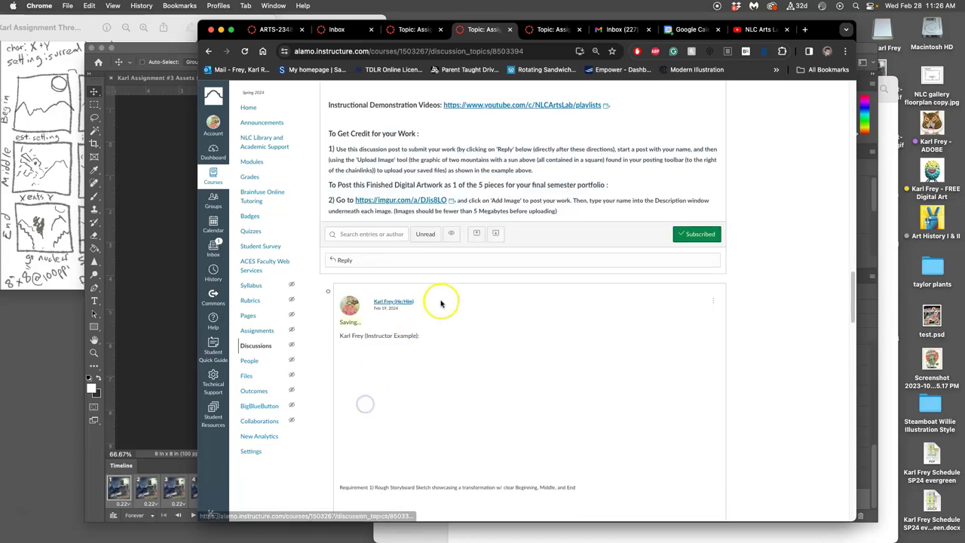
pyautogui.scroll(5, 448, 338)
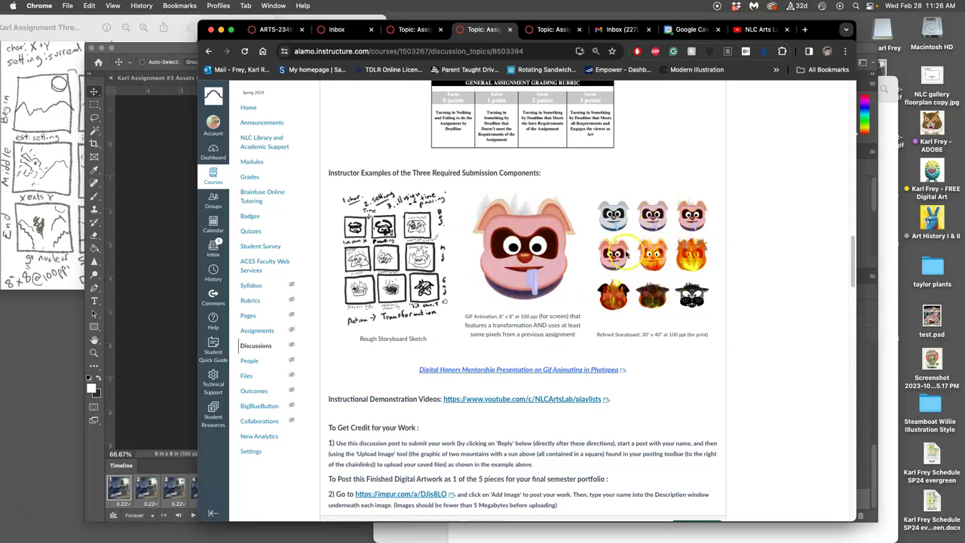
# Step: Convert the frame animation to a video timeline and render the Stage File MP4, replacing the old video
pyautogui.click(170, 310)
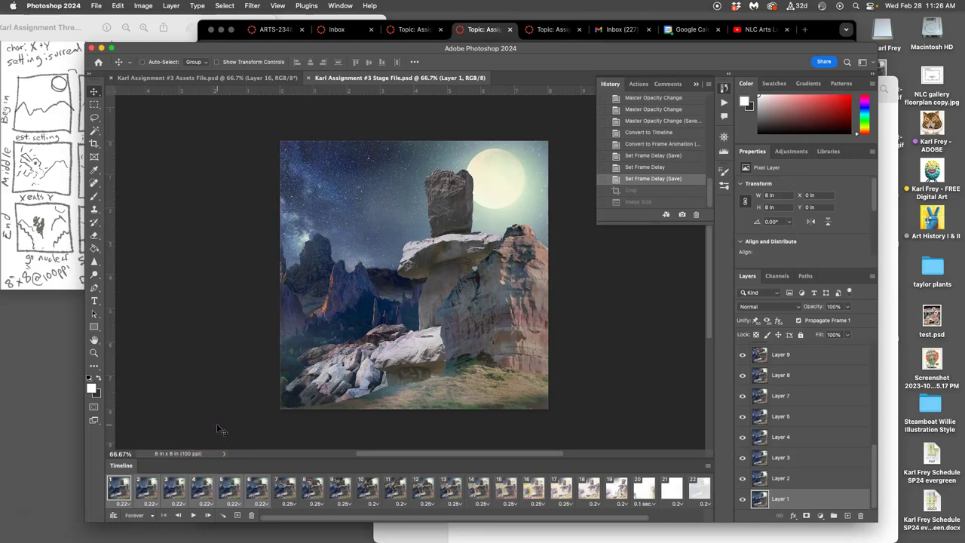
pyautogui.click(193, 515)
pyautogui.click(193, 515)
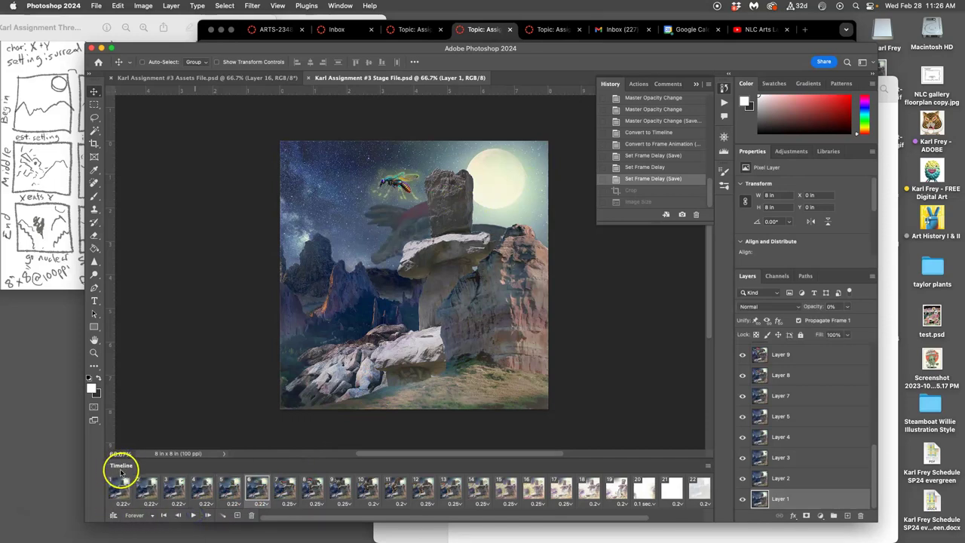
pyautogui.click(113, 515)
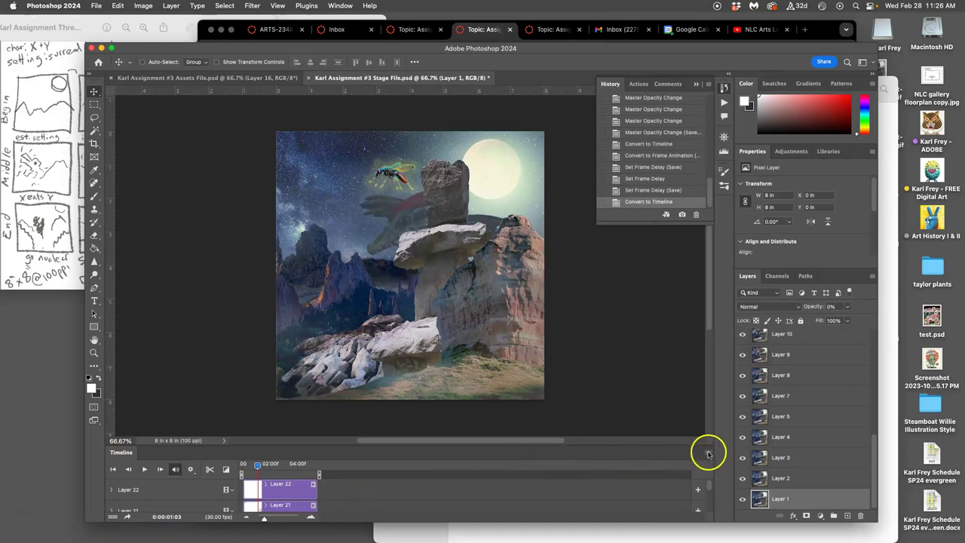
pyautogui.click(707, 453)
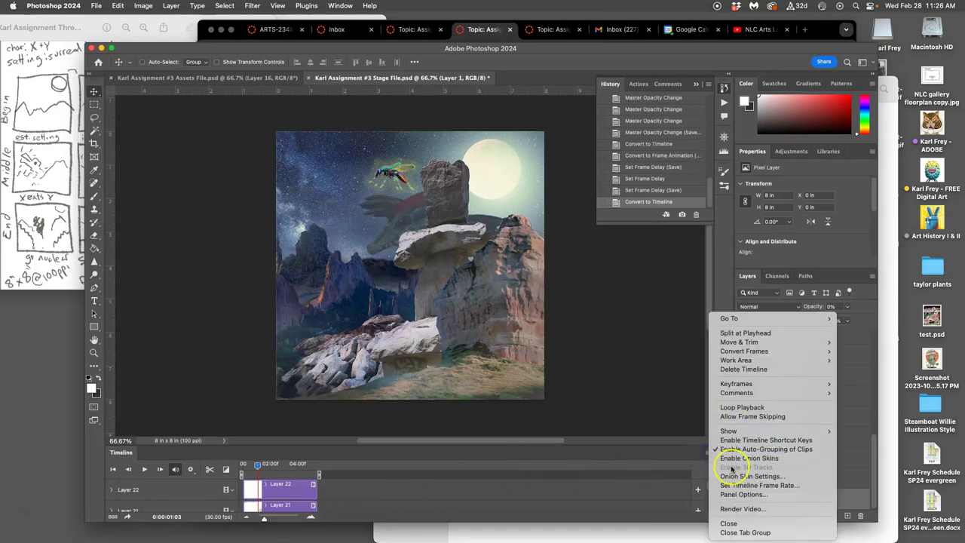
pyautogui.click(746, 509)
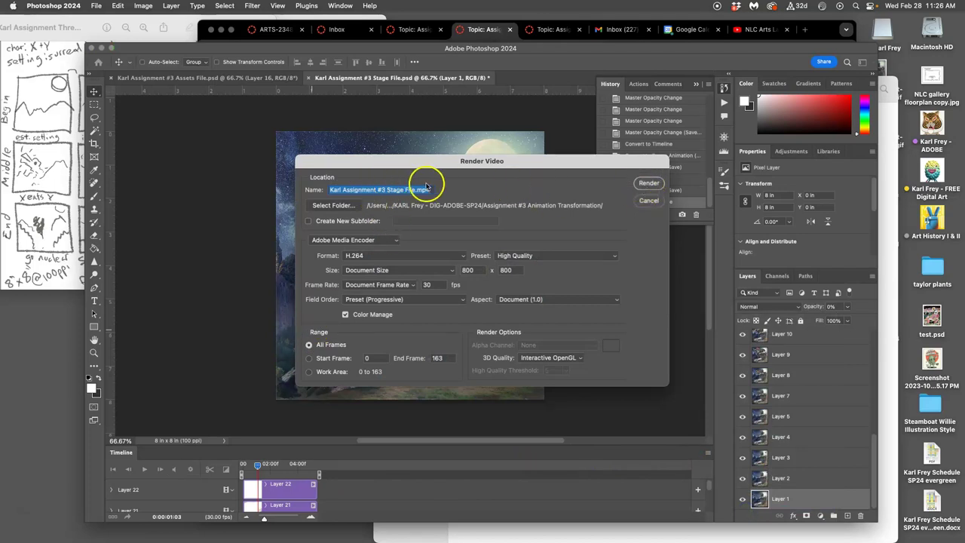
pyautogui.click(649, 186)
pyautogui.click(520, 216)
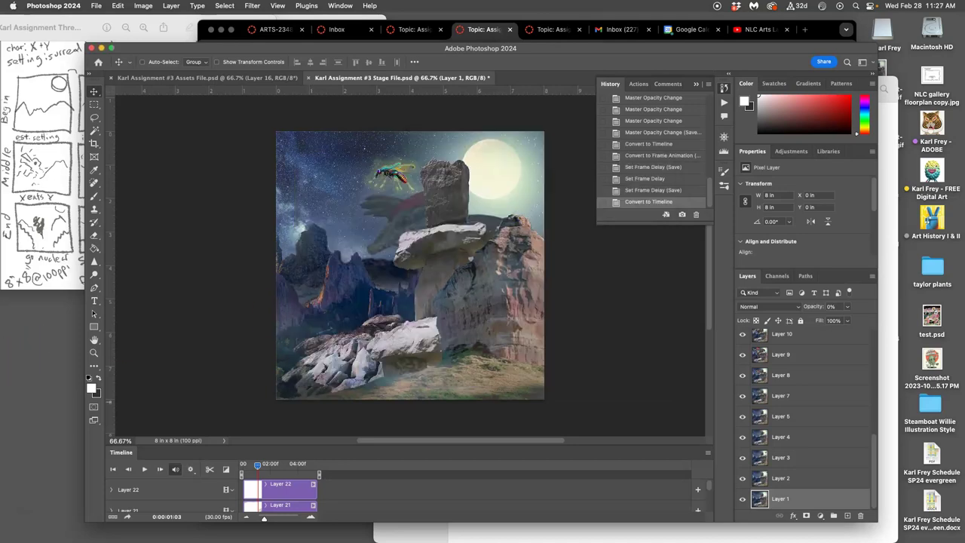
pyautogui.moveTo(4, 451)
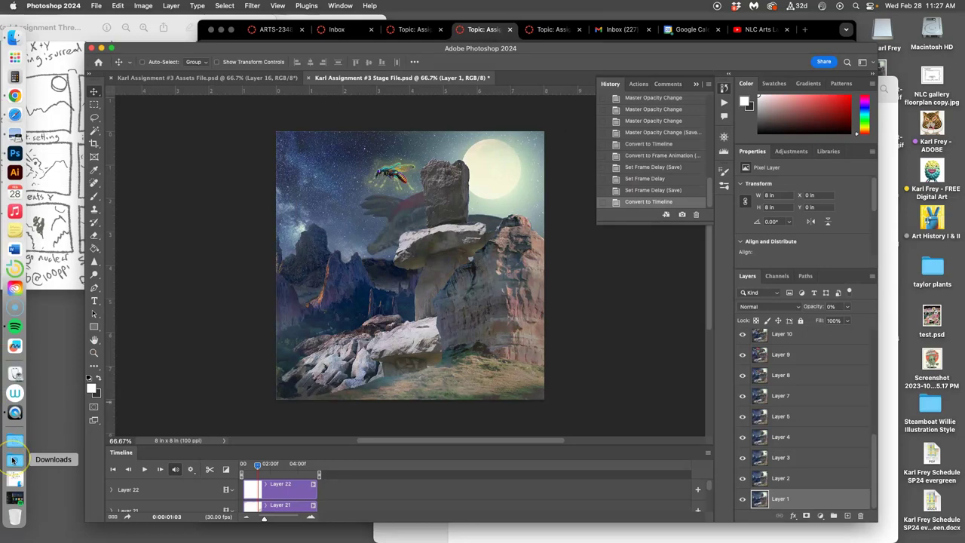
# Step: Play the Stage File MP4 on loop in QuickTime Player, then close the player window
pyautogui.click(892, 383)
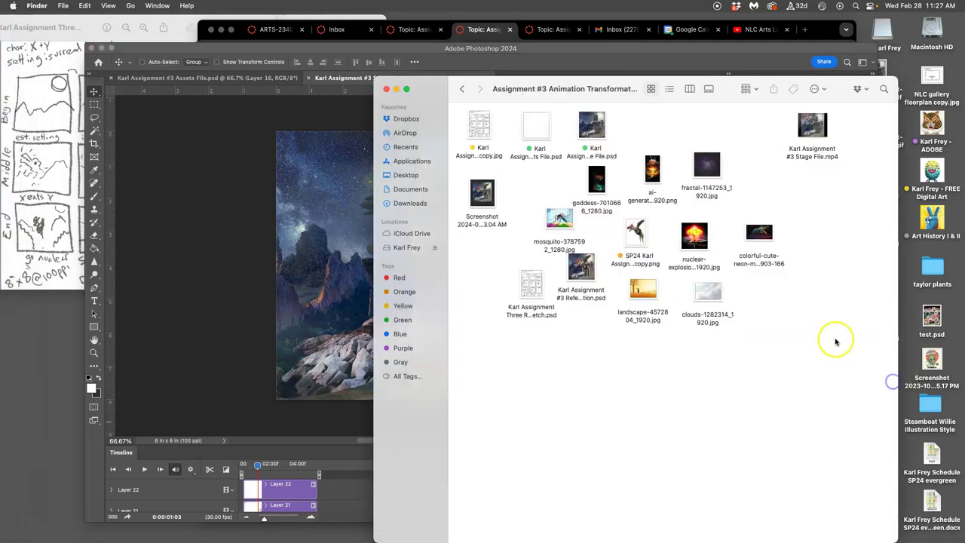
pyautogui.doubleClick(814, 130)
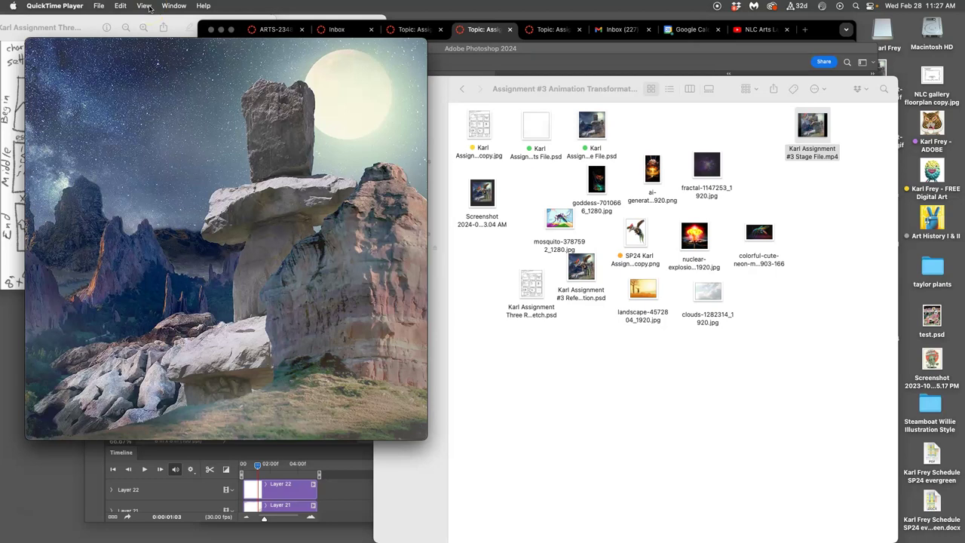
pyautogui.click(145, 6)
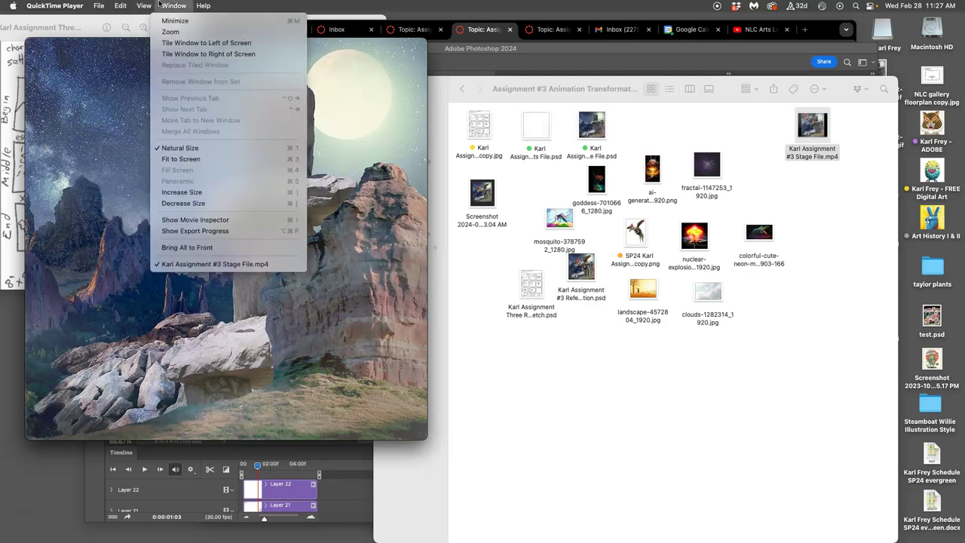
pyautogui.click(132, 63)
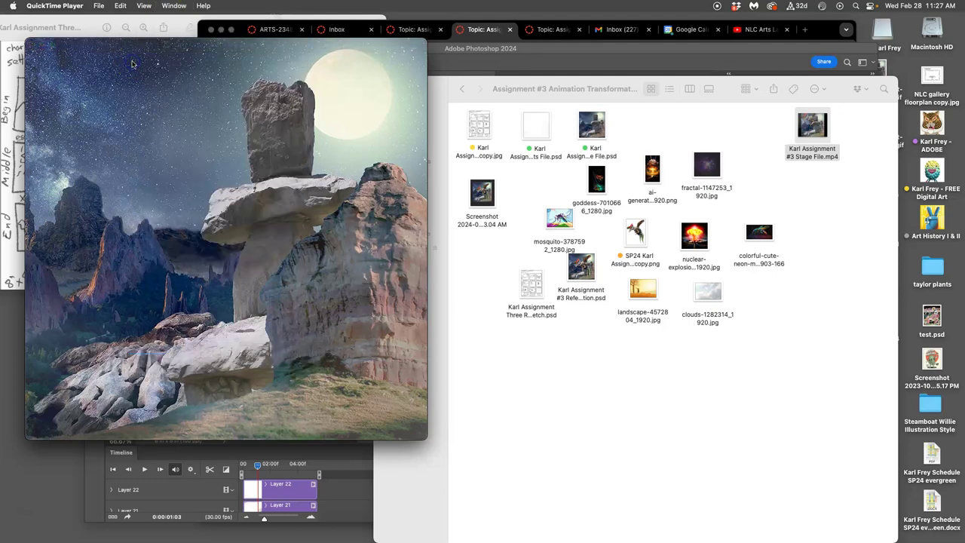
pyautogui.moveTo(132, 64)
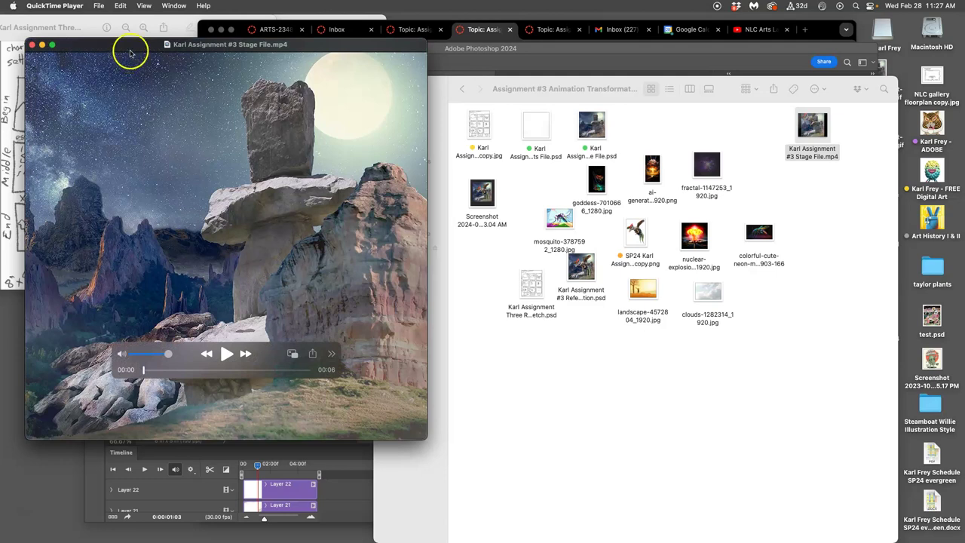
pyautogui.click(143, 5)
pyautogui.moveTo(155, 137)
pyautogui.click(162, 230)
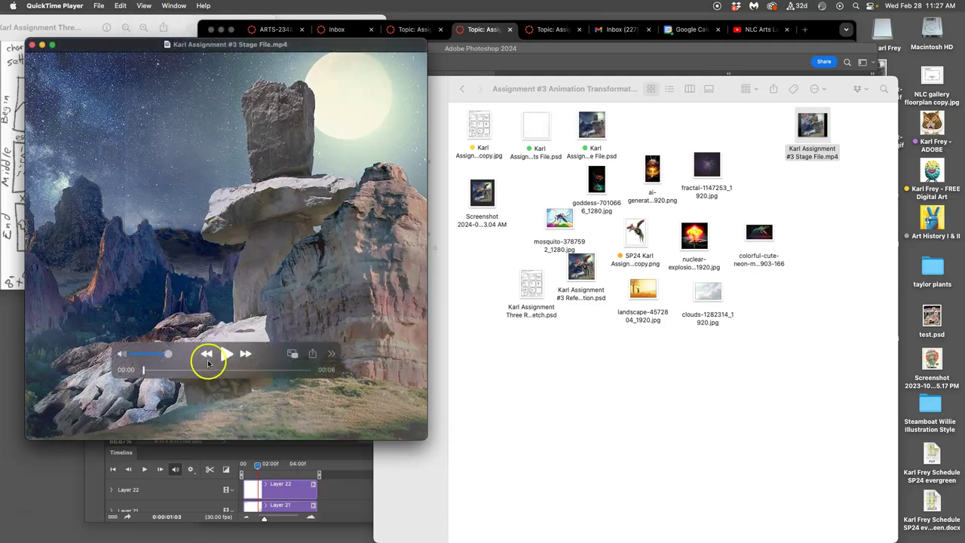
pyautogui.click(225, 353)
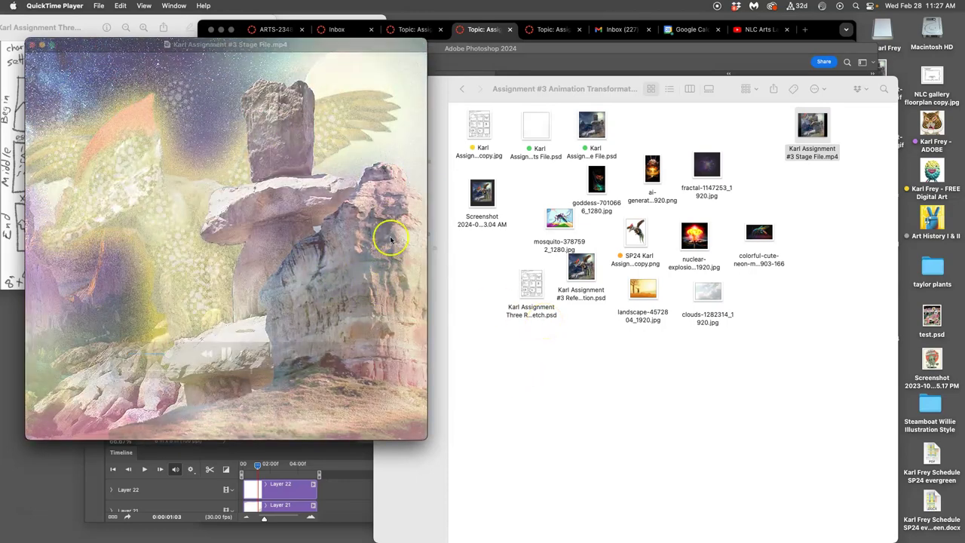
pyautogui.click(36, 46)
pyautogui.press('super+w')
# Step: Tag the stage-file mp4 purple and move the GIF copy from the desktop into the Assignment #3 folder
pyautogui.click(565, 364)
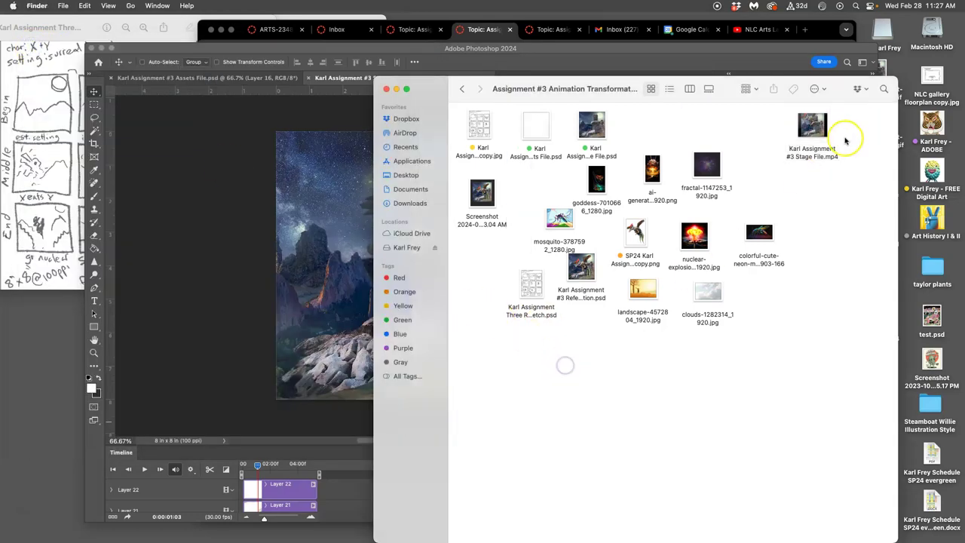
pyautogui.rightClick(820, 150)
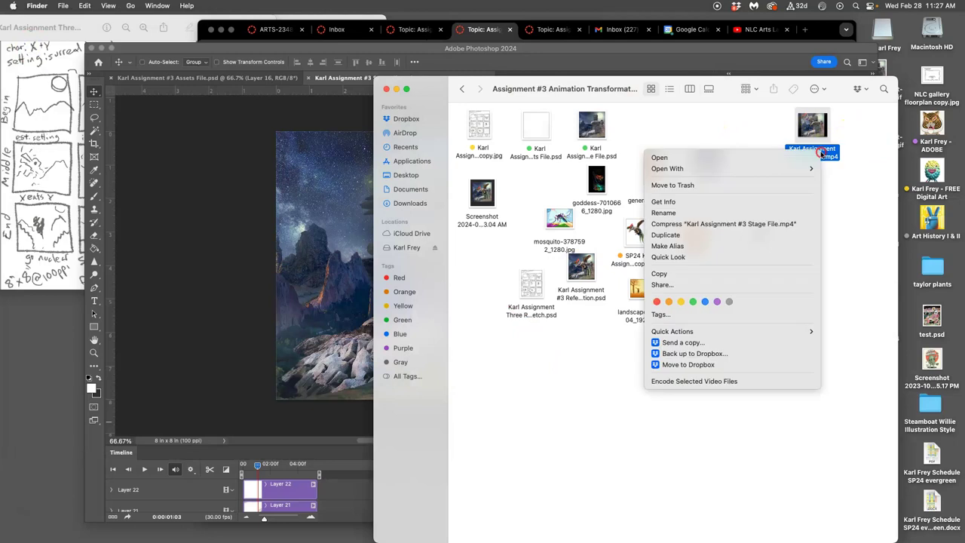
pyautogui.click(714, 302)
pyautogui.click(697, 400)
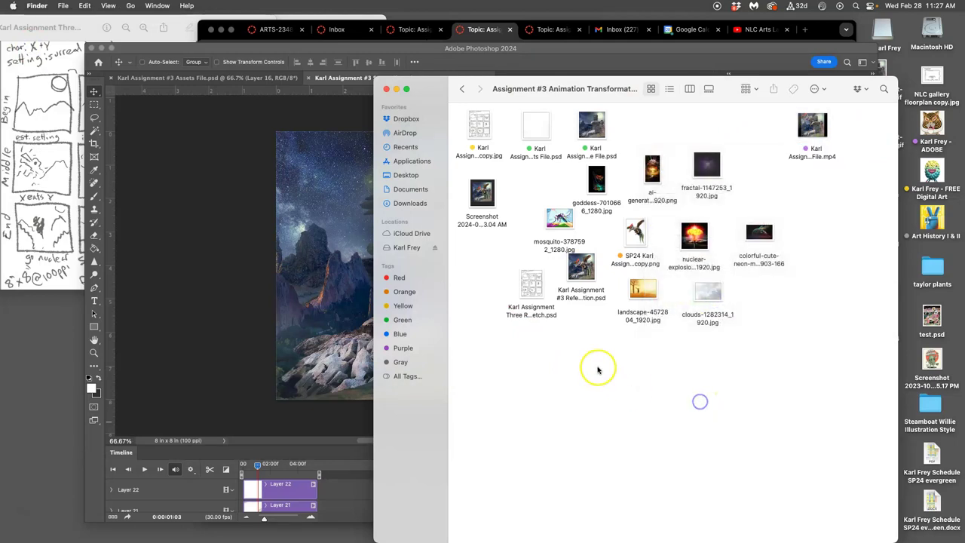
pyautogui.moveTo(724, 92); pyautogui.dragTo(652, 92)
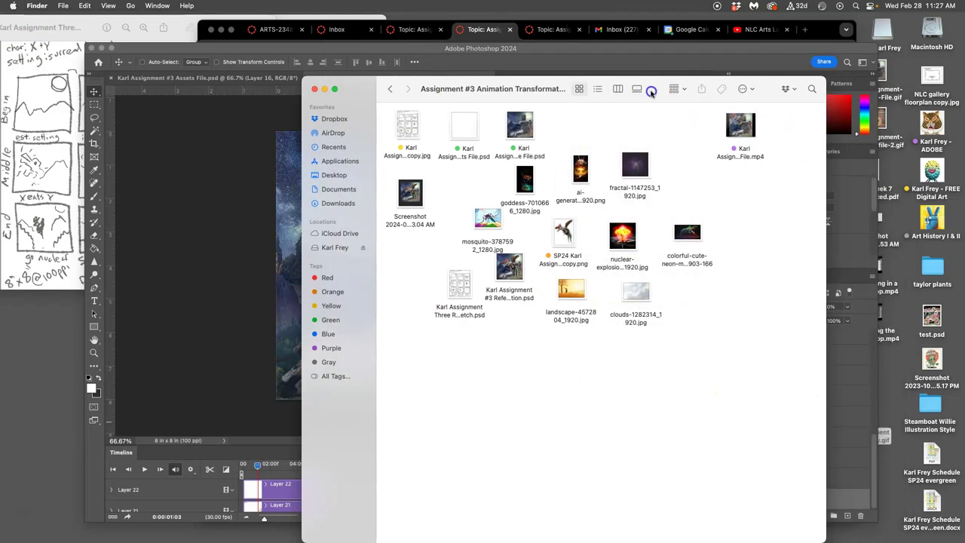
pyautogui.moveTo(886, 415); pyautogui.dragTo(757, 376)
# Step: Give the vulture sketch PNG an orange tag
pyautogui.rightClick(566, 256)
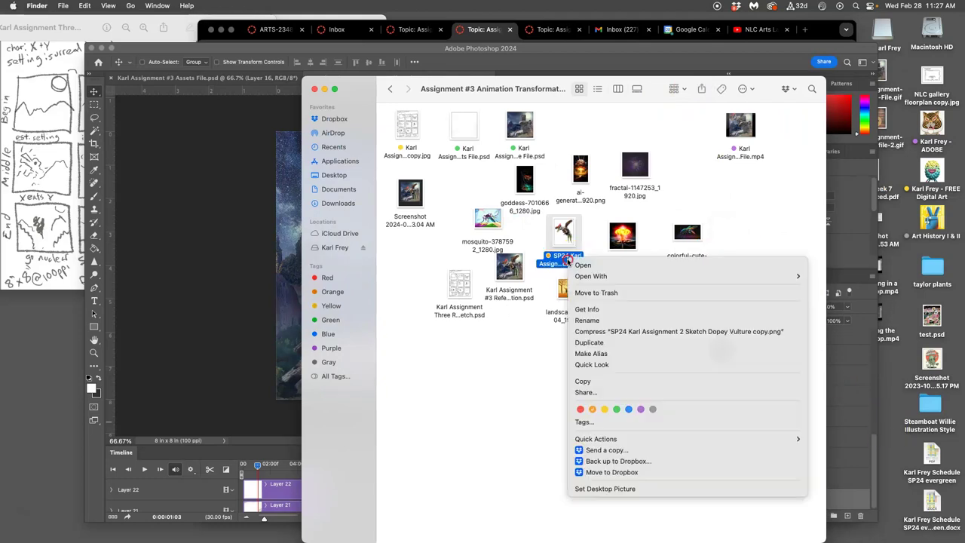
pyautogui.click(593, 409)
pyautogui.click(625, 367)
# Step: Copy the storyboard sketch JPG in Finder
pyautogui.rightClick(410, 150)
pyautogui.click(455, 273)
pyautogui.rightClick(407, 154)
pyautogui.click(453, 276)
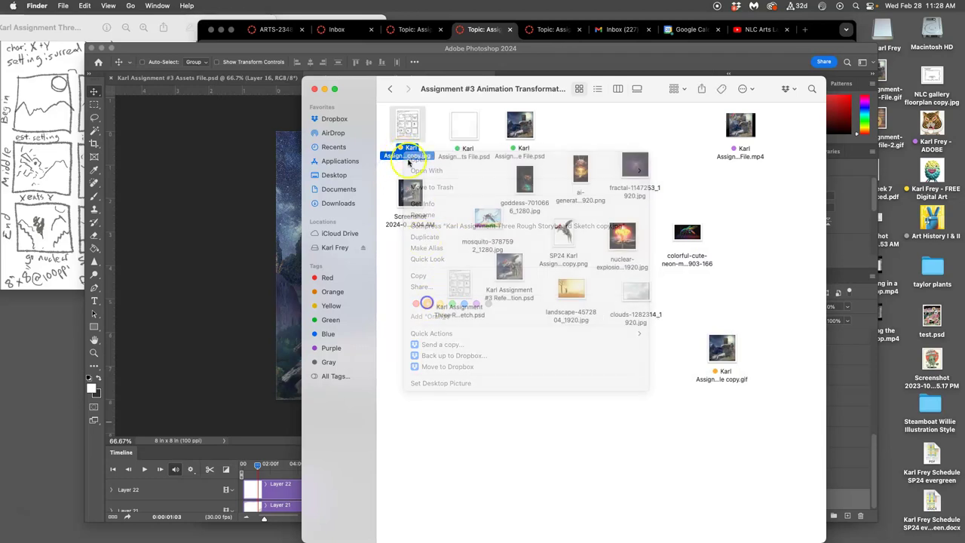
pyautogui.rightClick(408, 152)
pyautogui.click(455, 274)
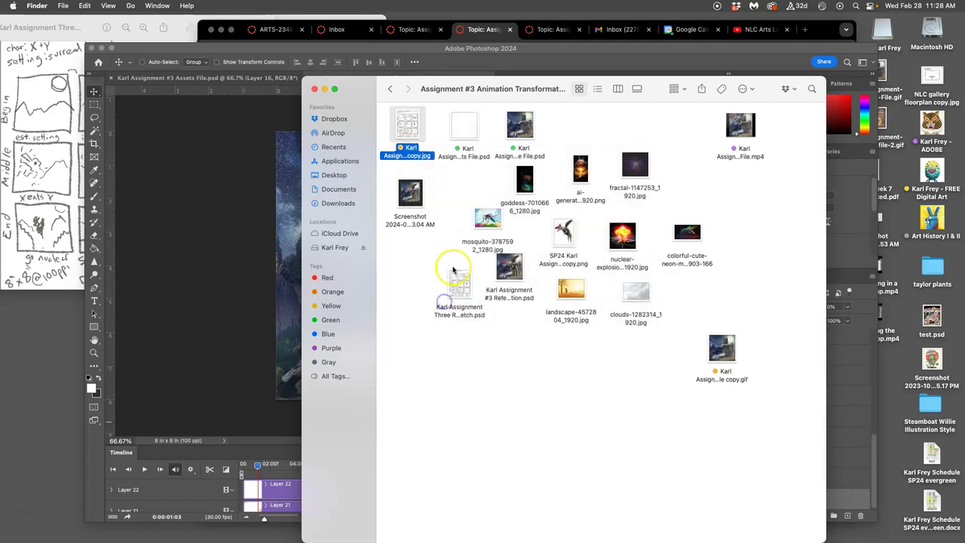
pyautogui.click(445, 247)
# Step: Convert the Stage File's video timeline to a frame animation and show frame 1
pyautogui.click(271, 218)
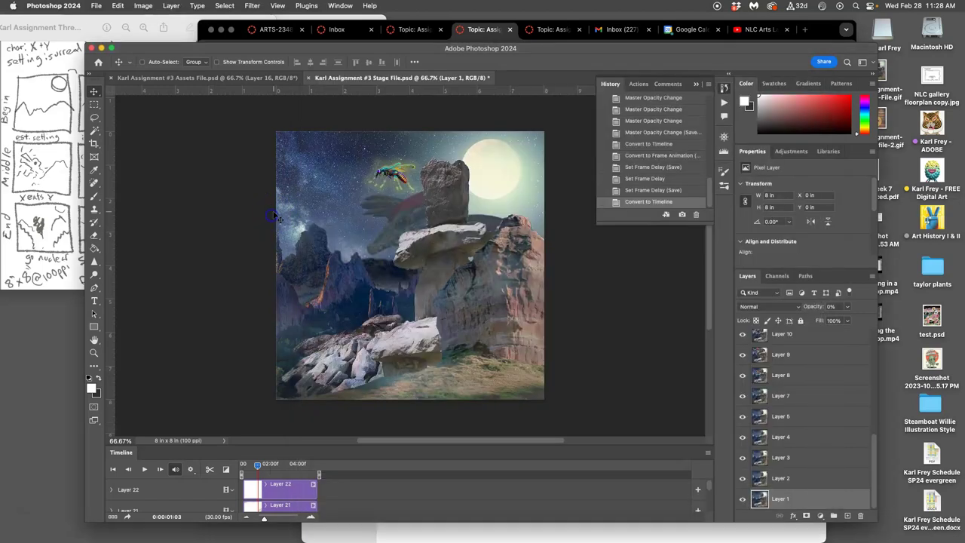
pyautogui.click(111, 518)
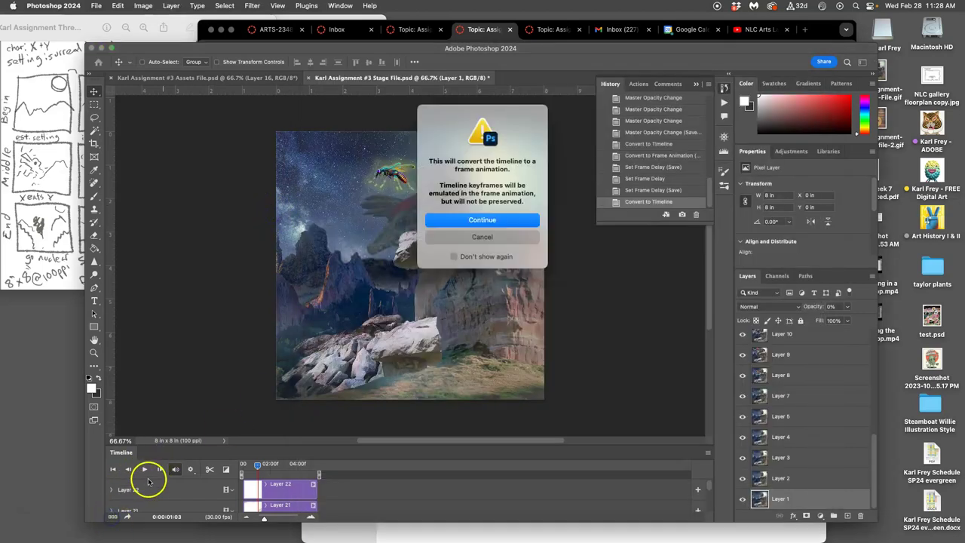
pyautogui.click(451, 219)
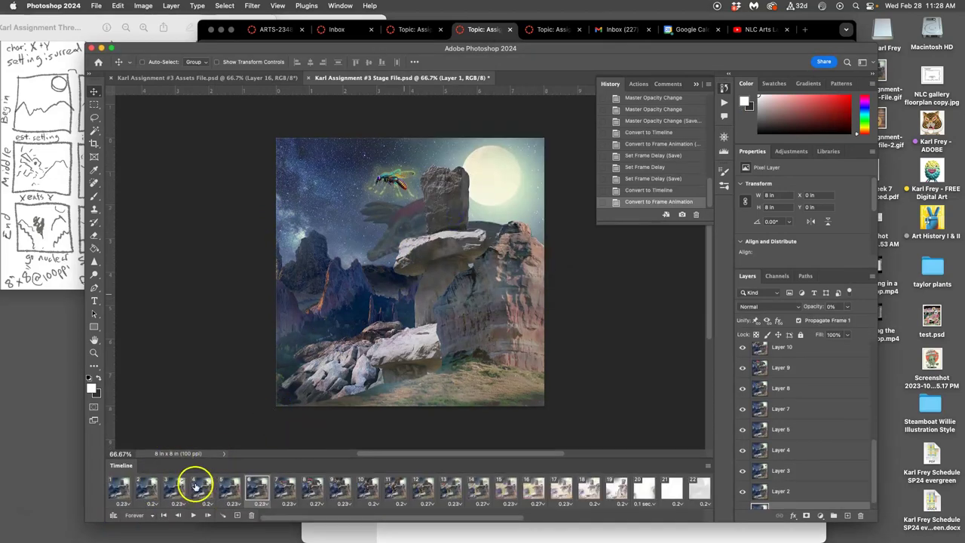
pyautogui.click(119, 488)
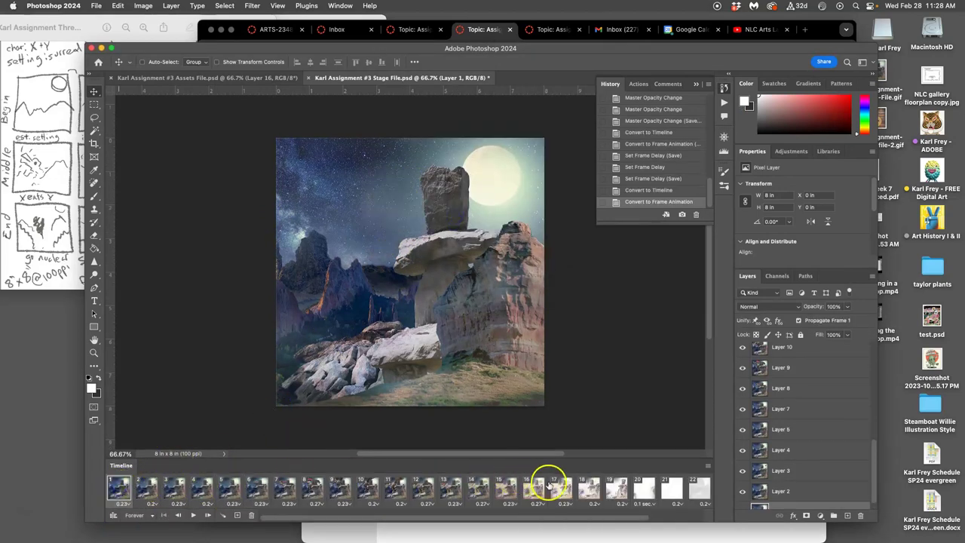
pyautogui.hscroll(2, 547, 486)
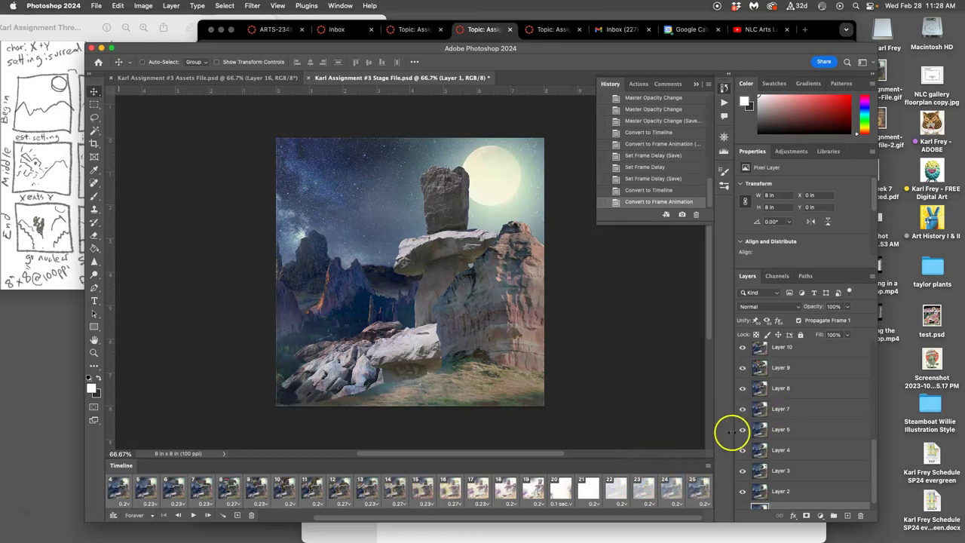
pyautogui.scroll(5, 761, 433)
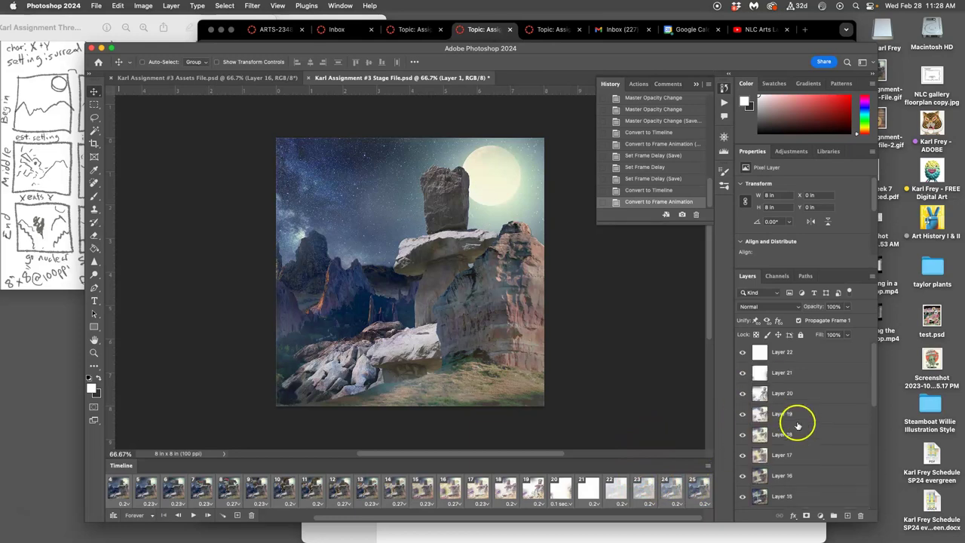
# Step: Flatten the animation frames into separate Frame layers from the Timeline panel menu
pyautogui.click(799, 352)
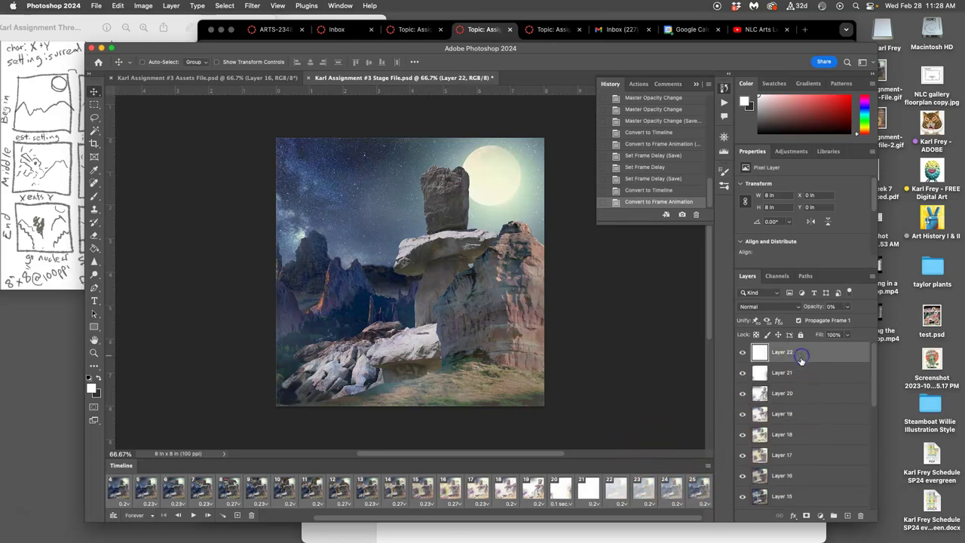
pyautogui.click(708, 469)
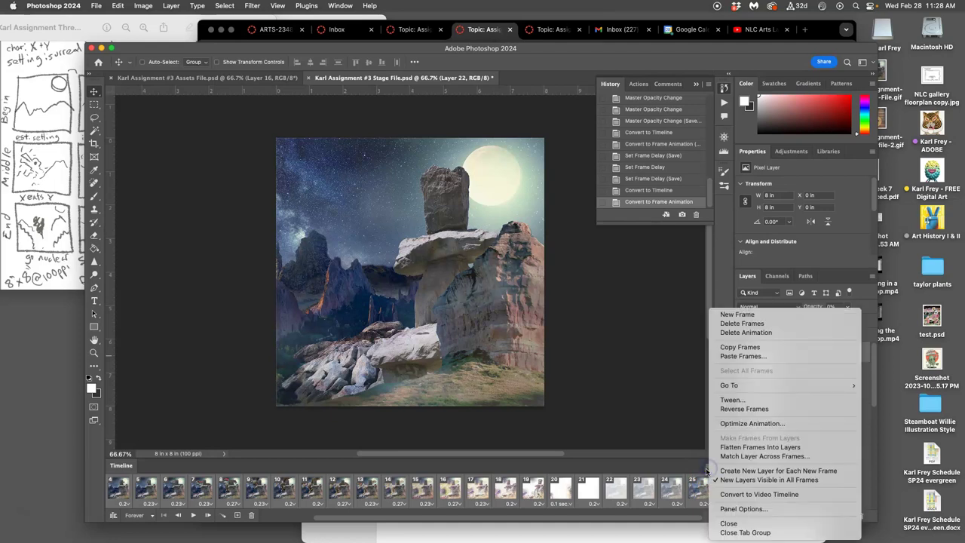
pyautogui.click(743, 448)
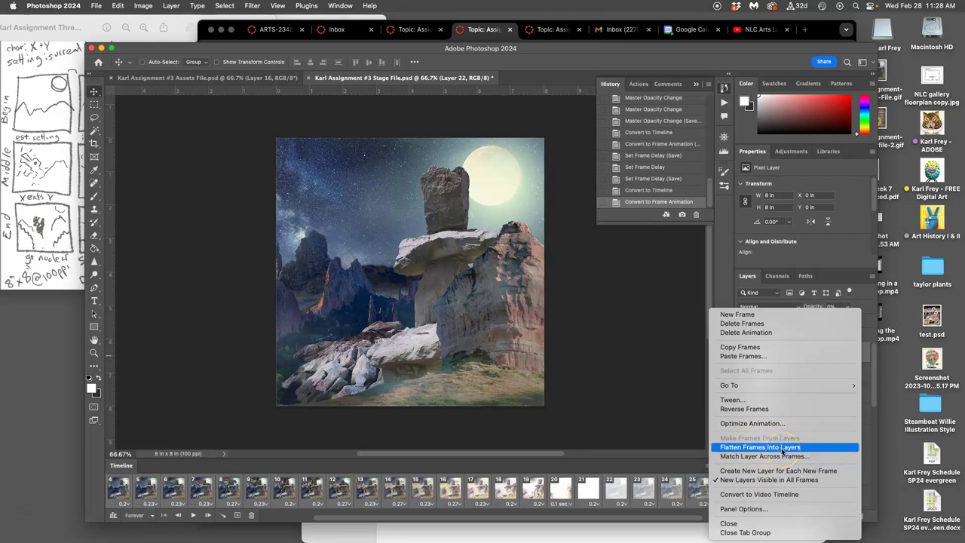
pyautogui.click(730, 448)
pyautogui.click(769, 448)
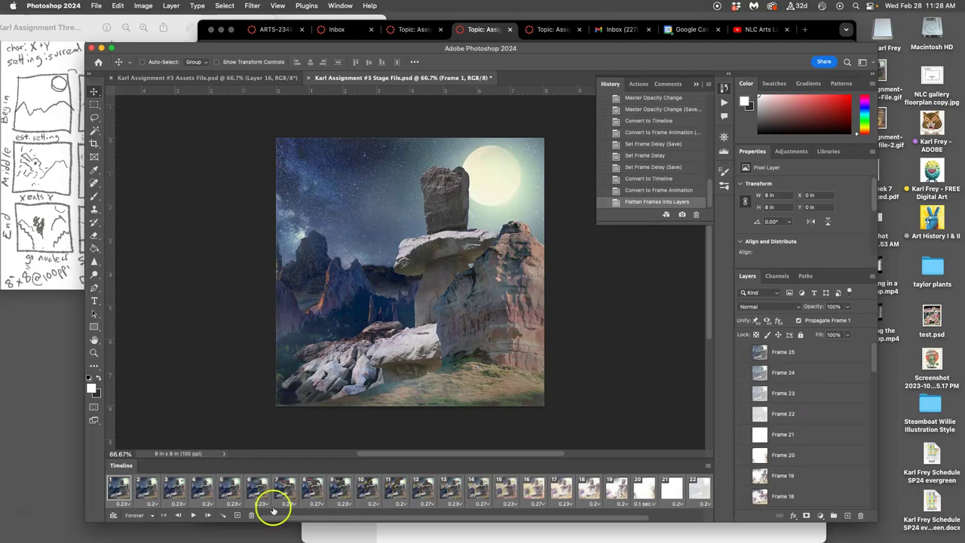
# Step: Play the animation, stop at frame 8, and check the Frame 8 layer before reselecting Layer 22
pyautogui.click(193, 516)
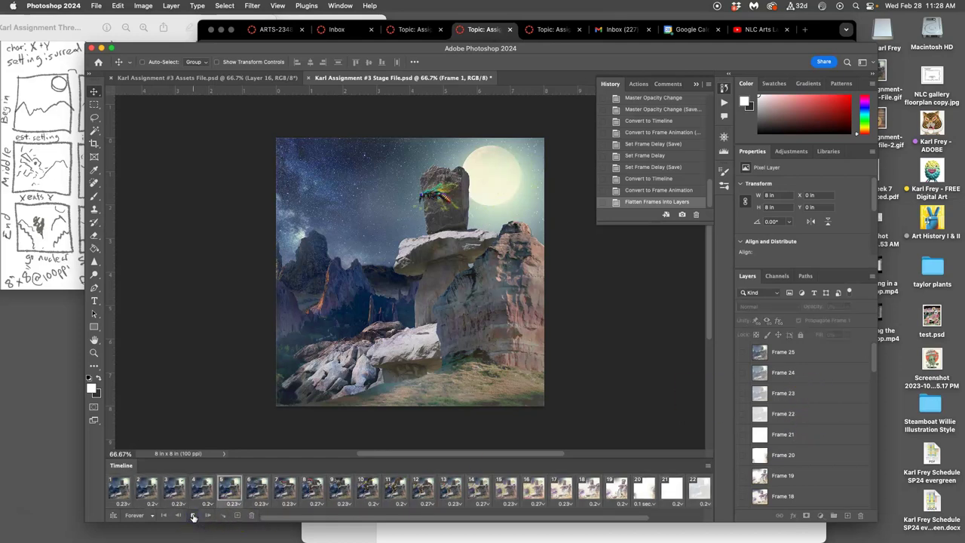
pyautogui.click(317, 490)
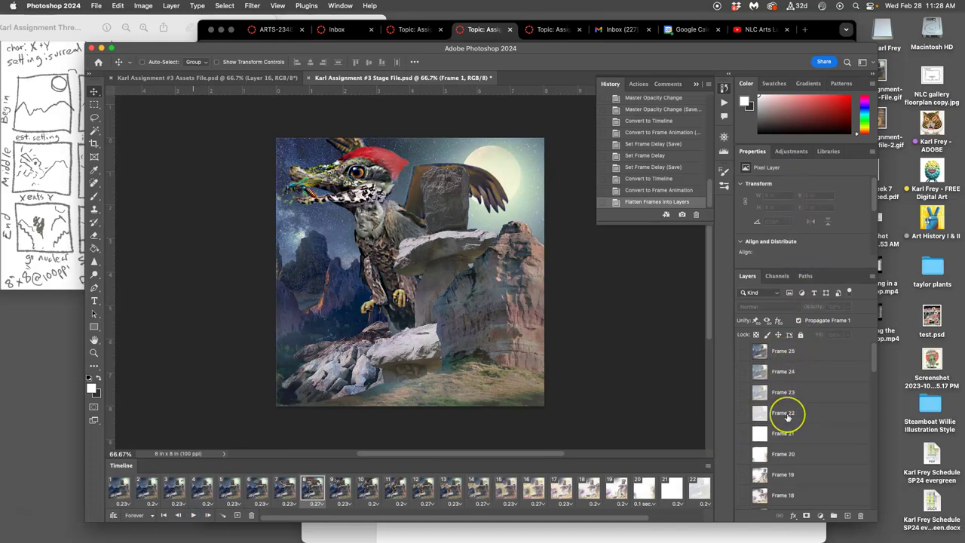
pyautogui.scroll(-5, 786, 413)
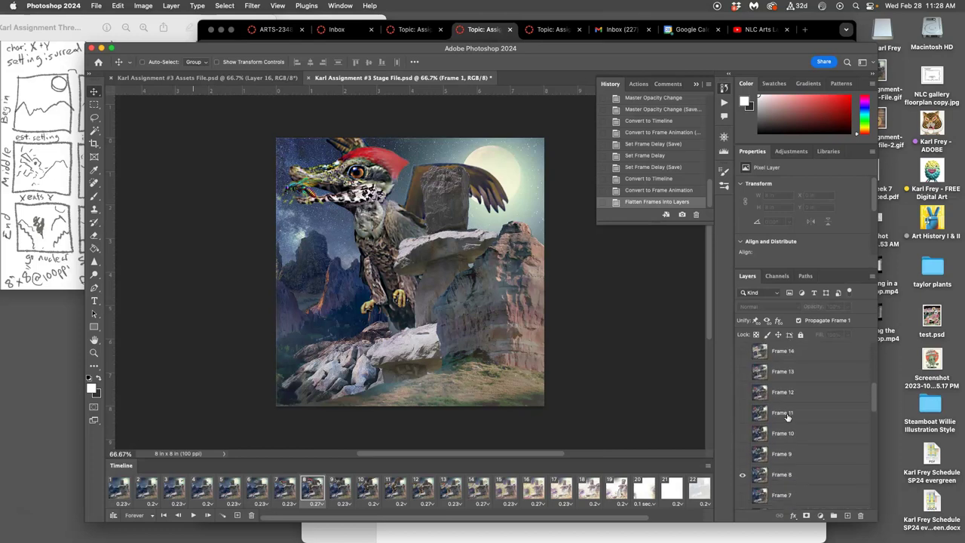
pyautogui.scroll(-2, 786, 410)
pyautogui.click(782, 382)
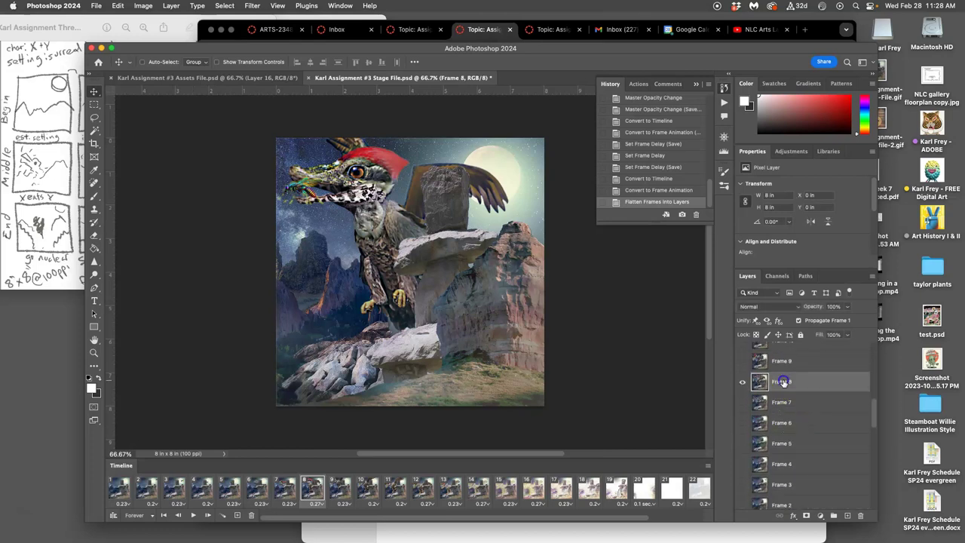
pyautogui.scroll(-5, 781, 420)
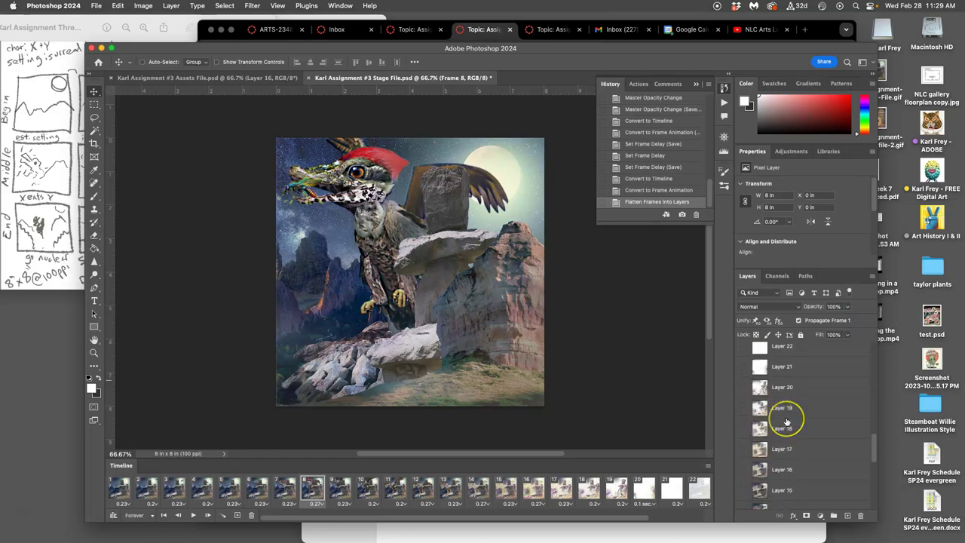
pyautogui.scroll(3, 786, 419)
pyautogui.click(787, 416)
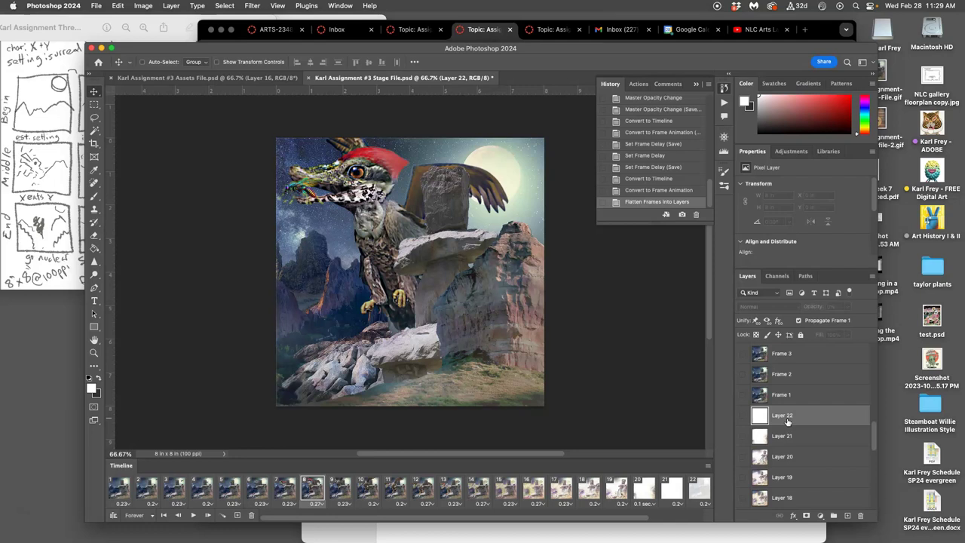
# Step: Delete the old layers Layer 22 through Layer 1, confirming with Yes
pyautogui.click(786, 396)
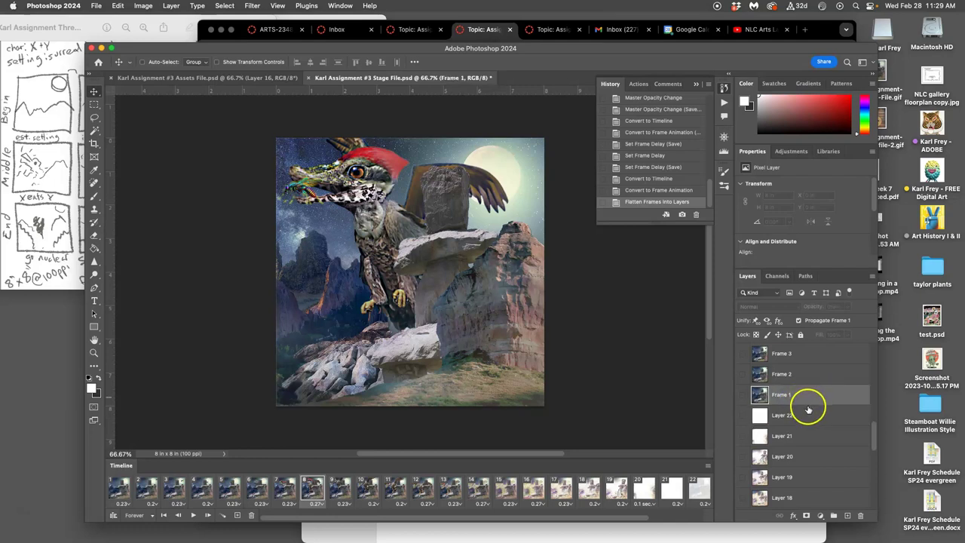
pyautogui.click(790, 417)
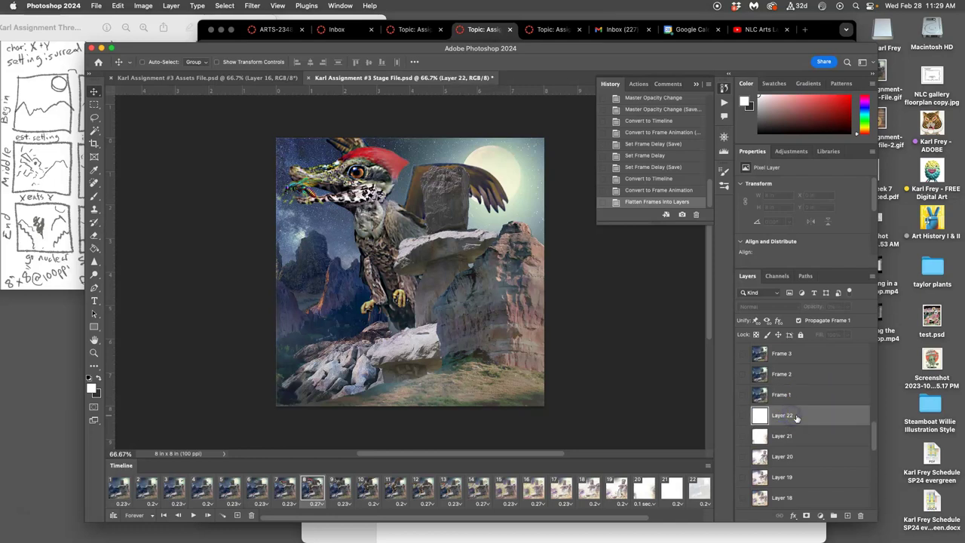
pyautogui.scroll(-5, 786, 415)
pyautogui.keyDown('shift'); pyautogui.click(794, 498); pyautogui.keyUp('shift')
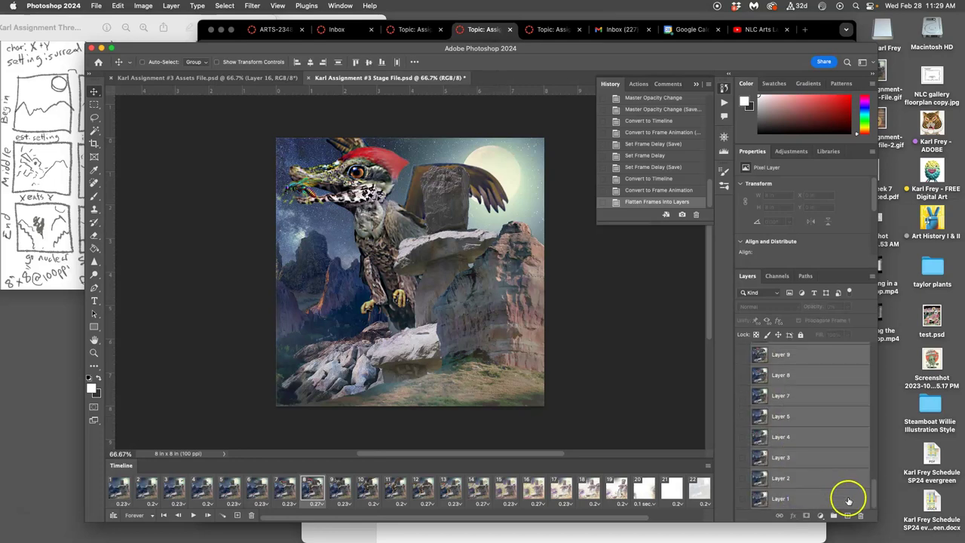
pyautogui.click(860, 516)
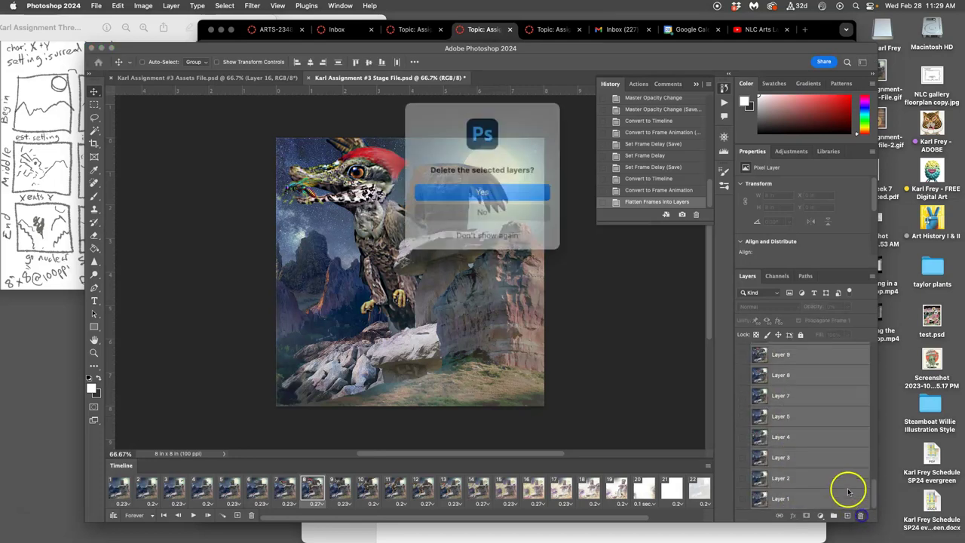
pyautogui.click(481, 190)
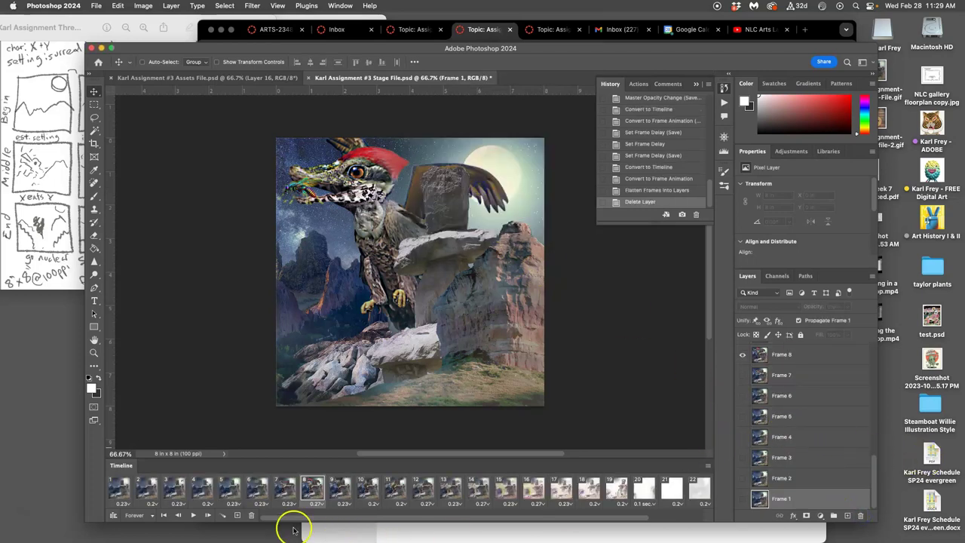
# Step: Delete animation frames 2–25 so the timeline keeps only the first frame
pyautogui.click(193, 515)
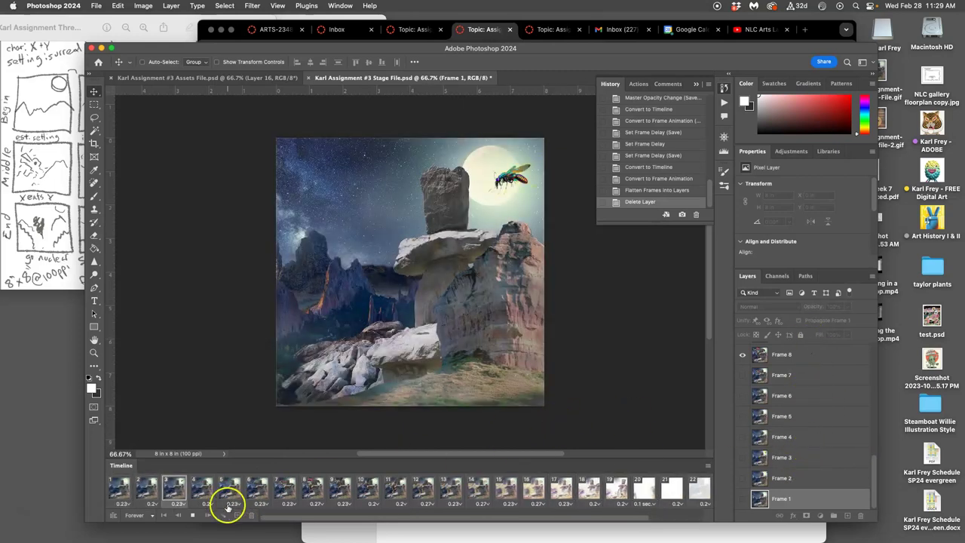
pyautogui.click(192, 515)
pyautogui.click(118, 491)
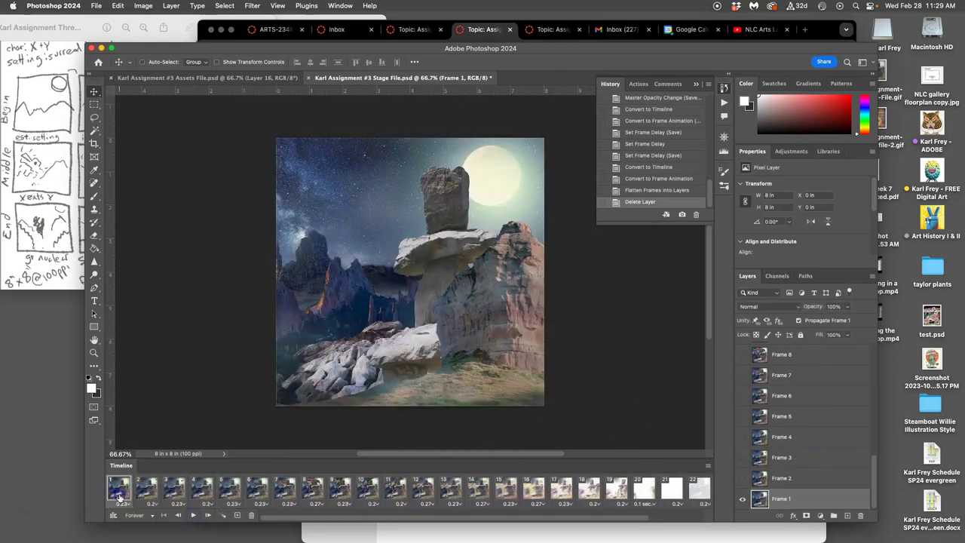
pyautogui.moveTo(118, 491); pyautogui.dragTo(692, 491)
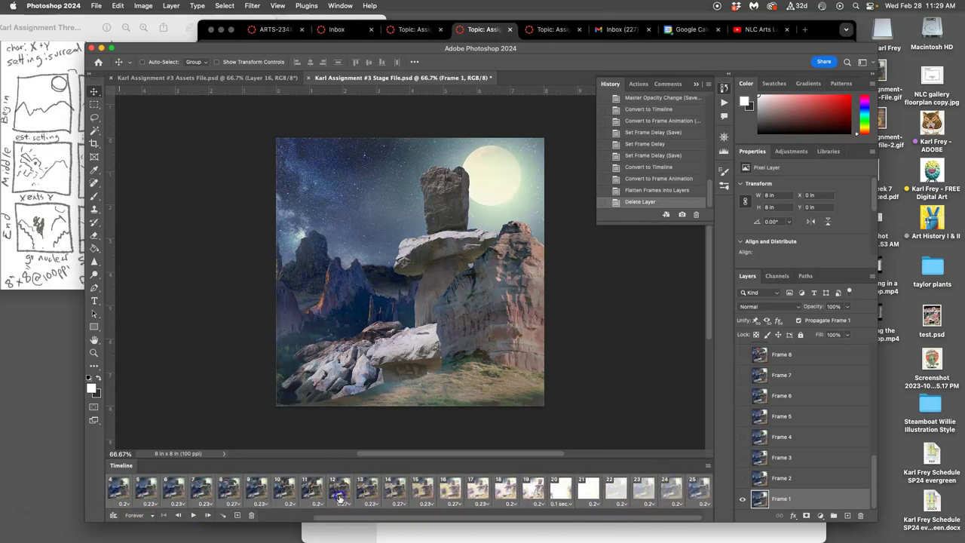
pyautogui.moveTo(339, 495); pyautogui.dragTo(251, 515)
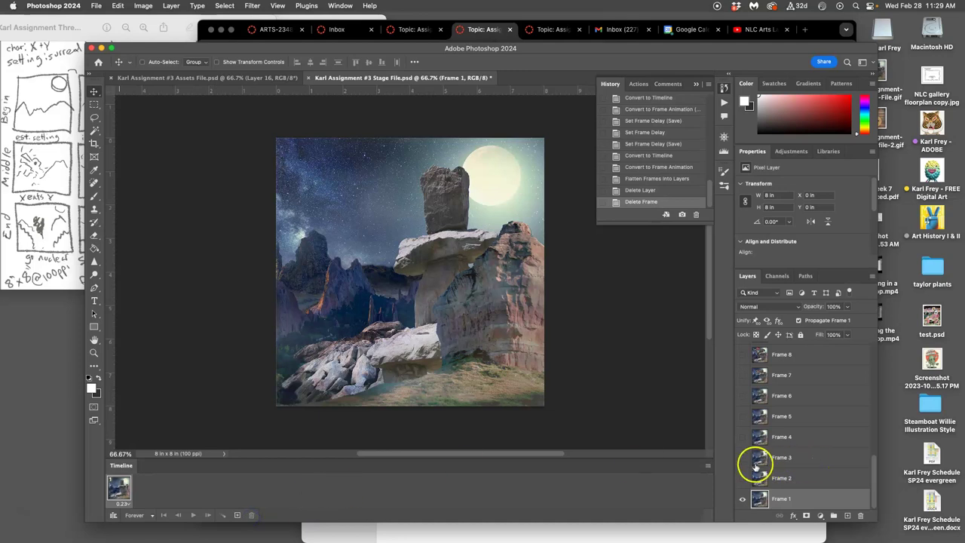
# Step: Hide the Timeline panel via the Window menu
pyautogui.click(332, 6)
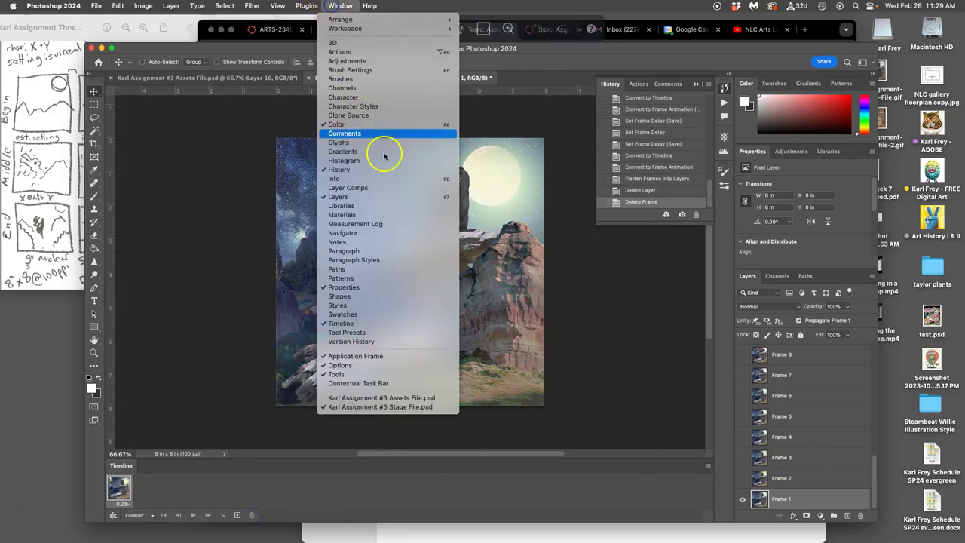
pyautogui.click(370, 323)
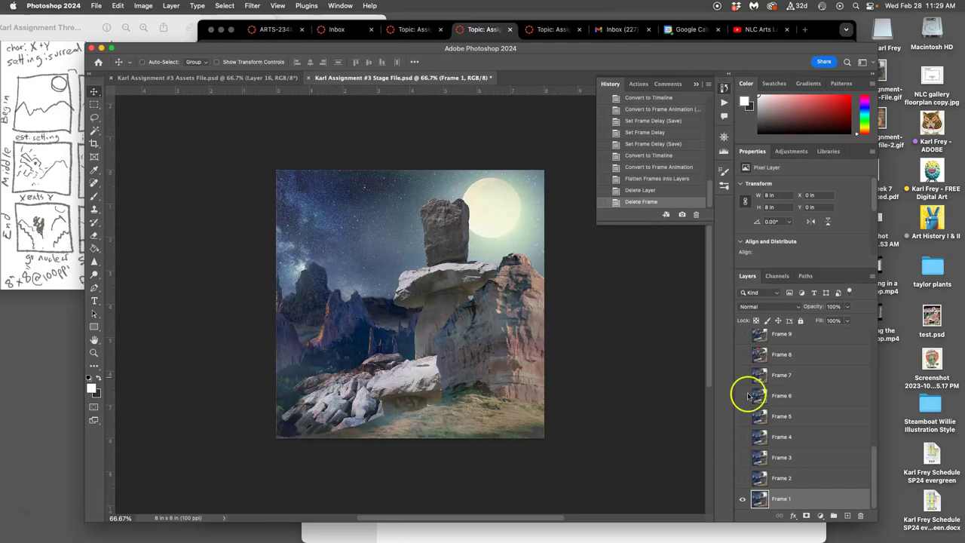
pyautogui.scroll(5, 784, 396)
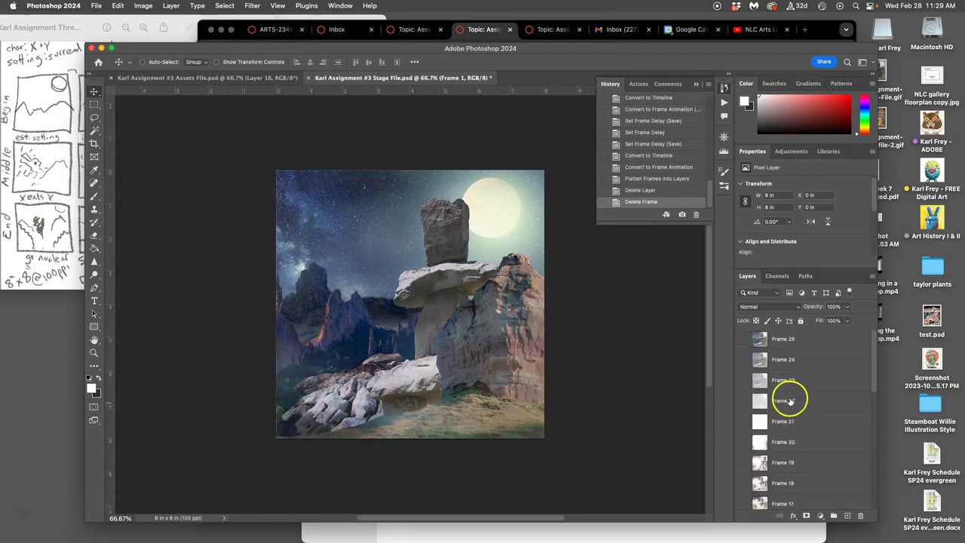
# Step: Turn on the Frame 20 to Frame 25 layers to preview the later frames
pyautogui.click(743, 339)
pyautogui.click(743, 359)
pyautogui.click(742, 339)
pyautogui.click(743, 359)
pyautogui.click(742, 441)
pyautogui.click(741, 421)
pyautogui.click(742, 400)
pyautogui.click(742, 380)
pyautogui.click(742, 359)
pyautogui.click(742, 339)
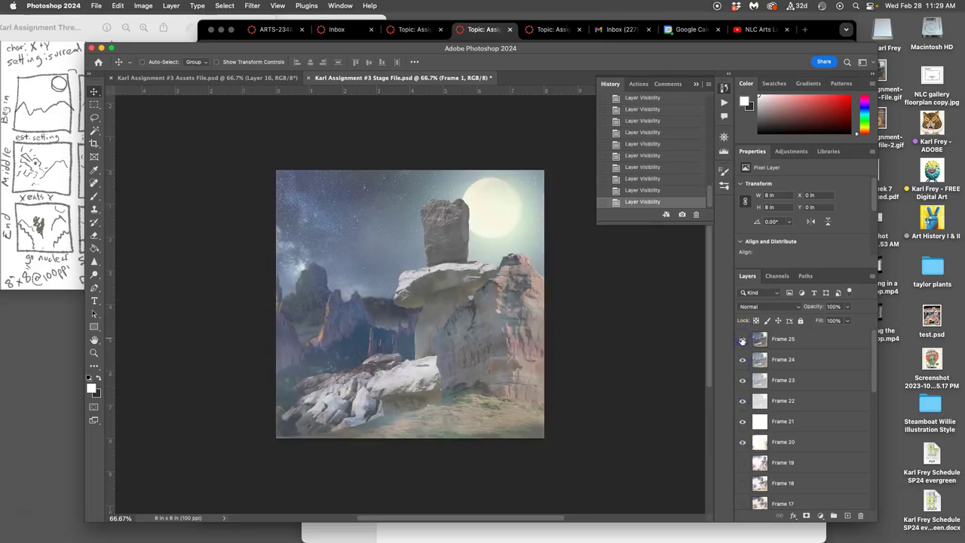
# Step: Hide Frames 25 to 20 again, briefly rechecking Frame 20, so only Frame 1 shows
pyautogui.click(743, 339)
pyautogui.click(743, 360)
pyautogui.click(743, 380)
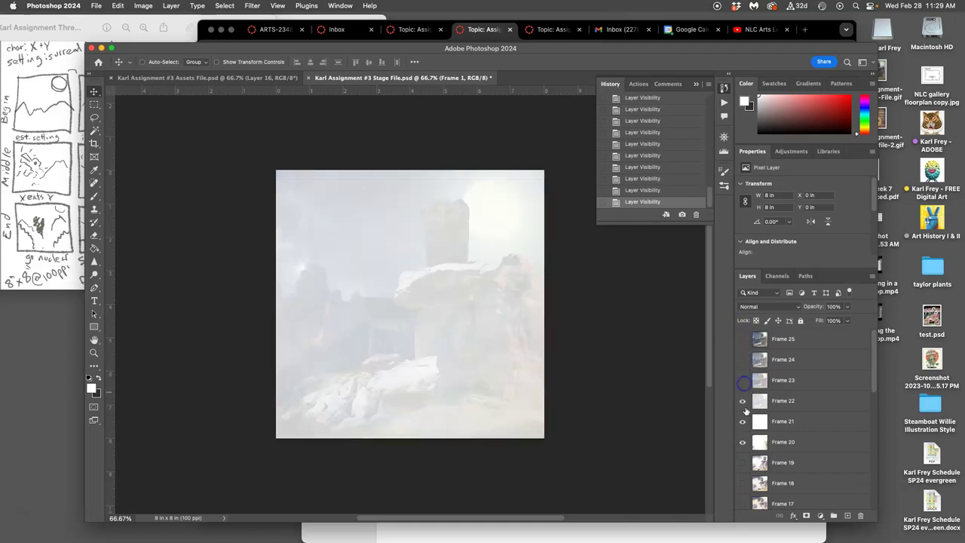
pyautogui.click(743, 402)
pyautogui.click(742, 422)
pyautogui.click(742, 442)
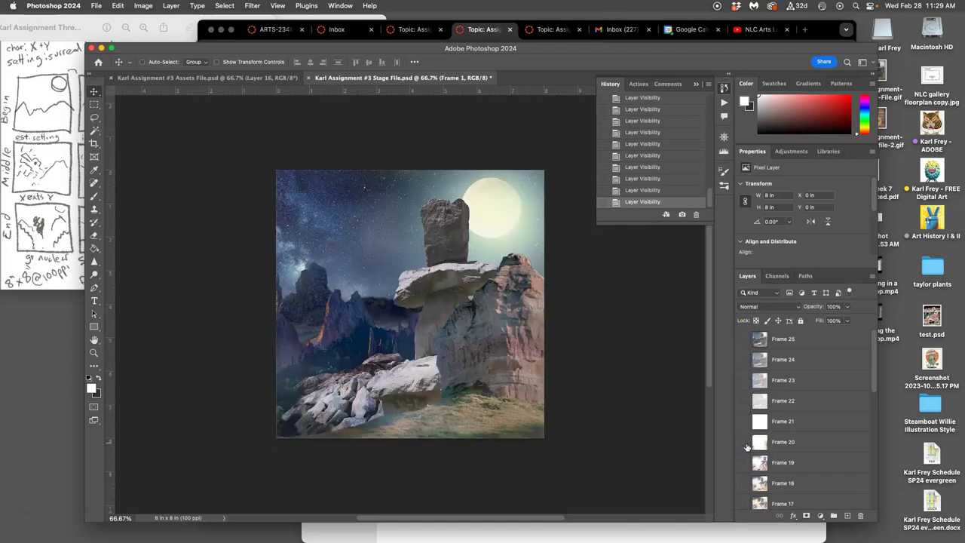
pyautogui.click(742, 444)
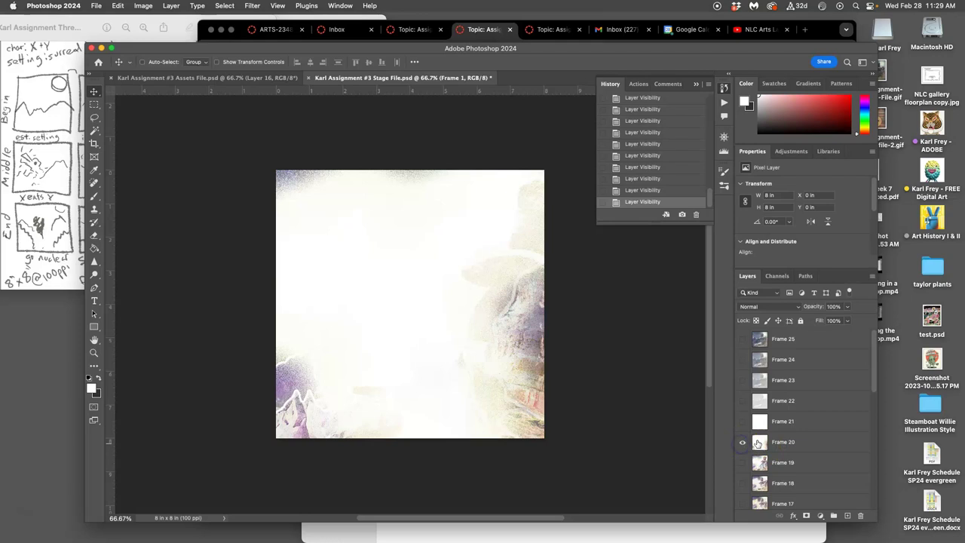
pyautogui.click(743, 444)
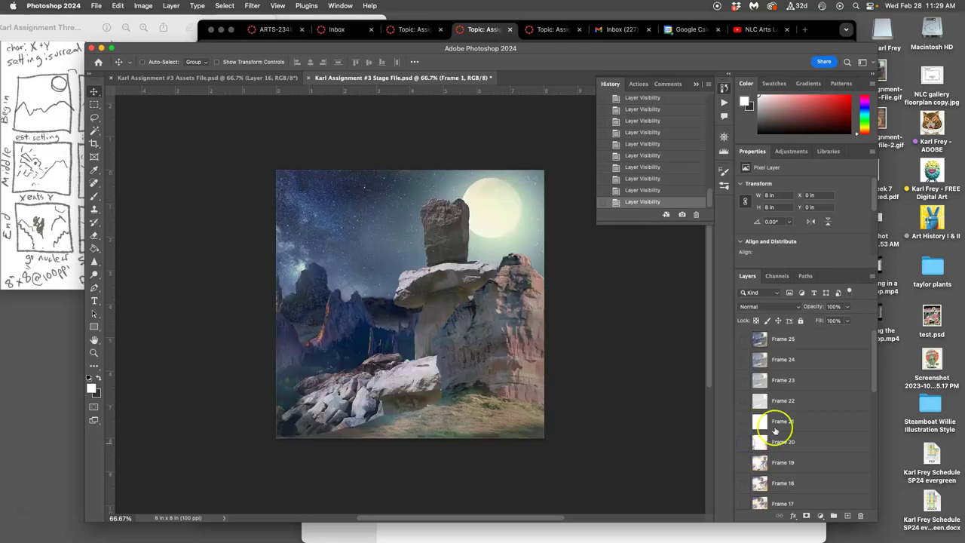
pyautogui.scroll(-8, 775, 430)
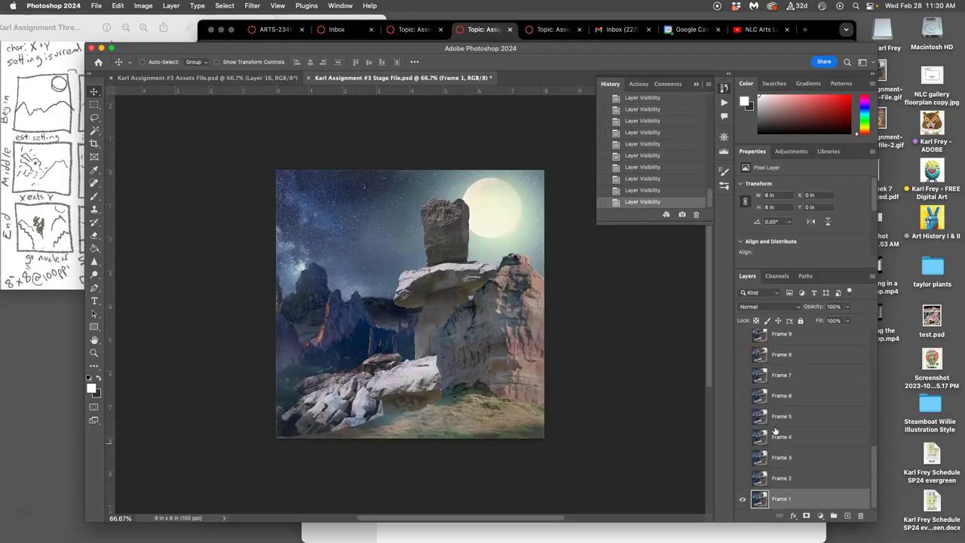
# Step: Preview Frames 11, 10 and 9, then show Frame 8 and give it a yellow colour label
pyautogui.click(34, 175)
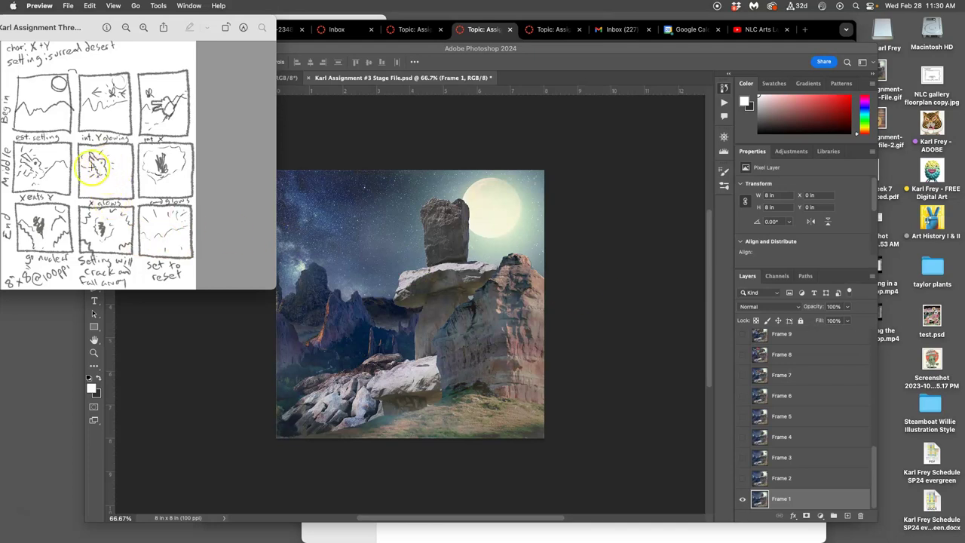
pyautogui.scroll(3, 833, 414)
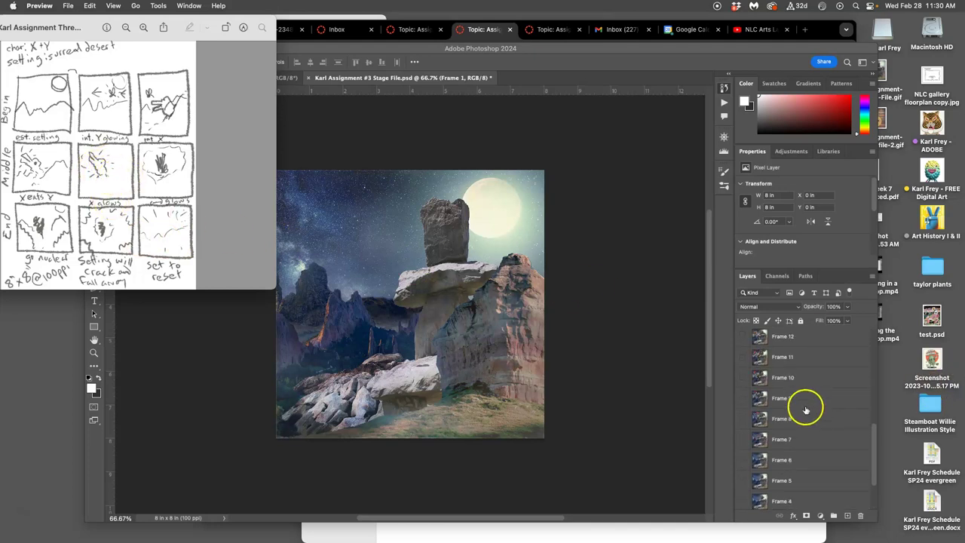
pyautogui.click(744, 357)
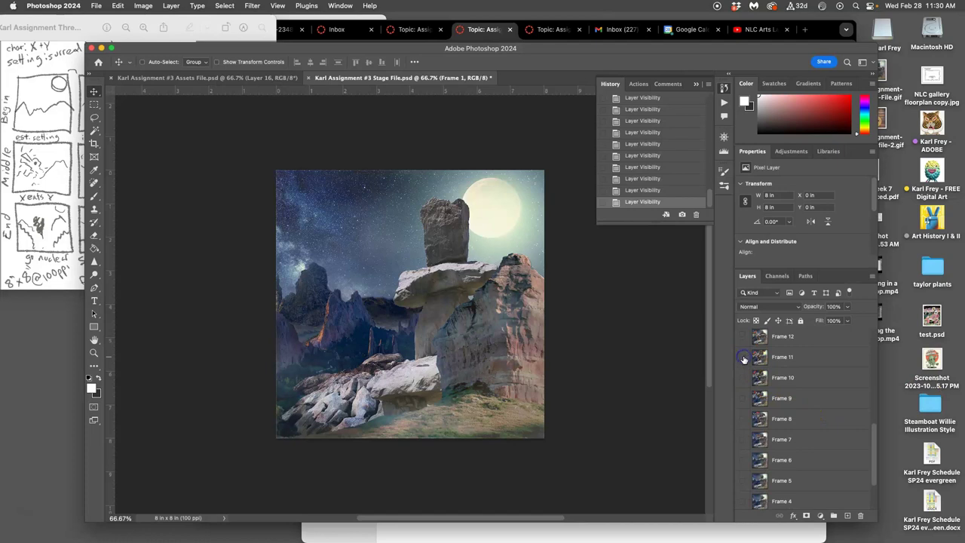
pyautogui.click(743, 359)
pyautogui.click(743, 358)
pyautogui.click(743, 377)
pyautogui.click(742, 377)
pyautogui.click(743, 398)
pyautogui.click(742, 400)
pyautogui.click(742, 419)
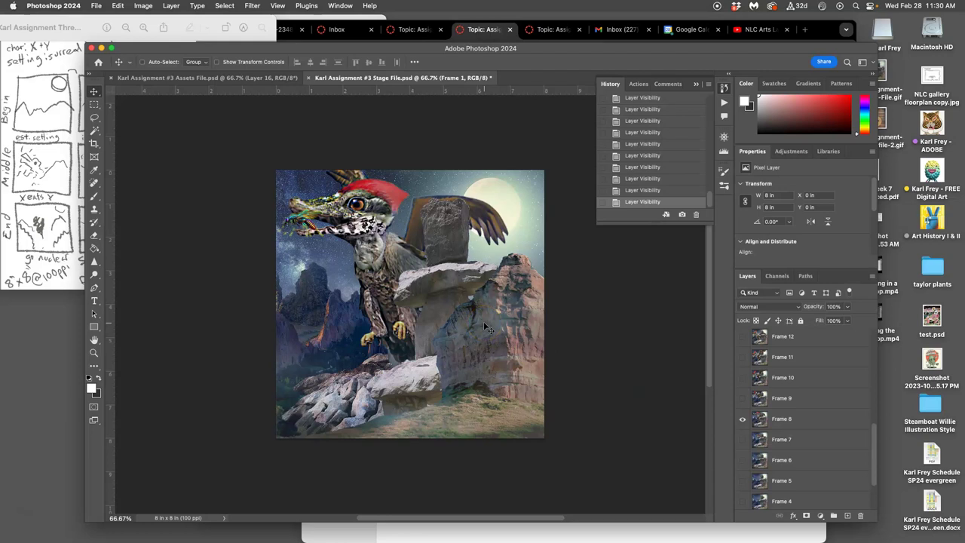
pyautogui.rightClick(744, 411)
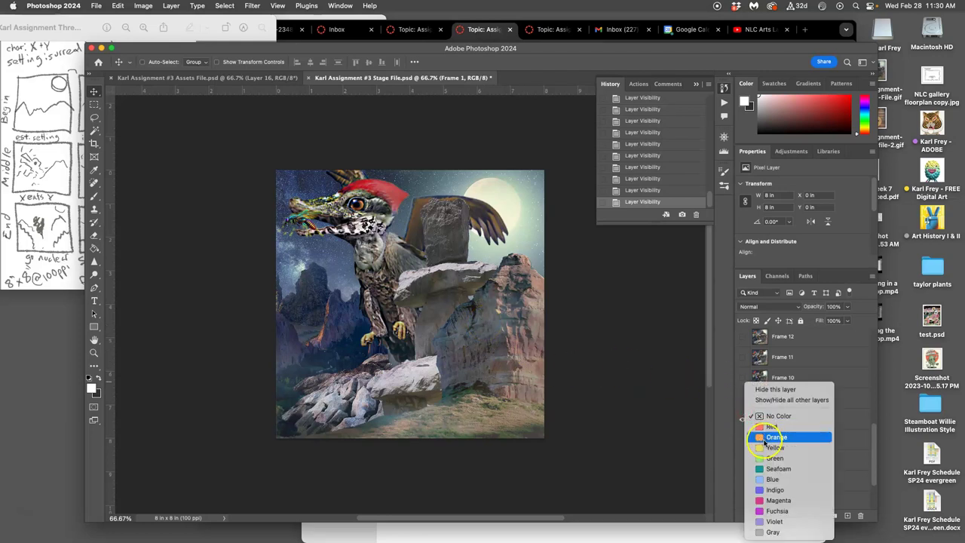
pyautogui.click(774, 447)
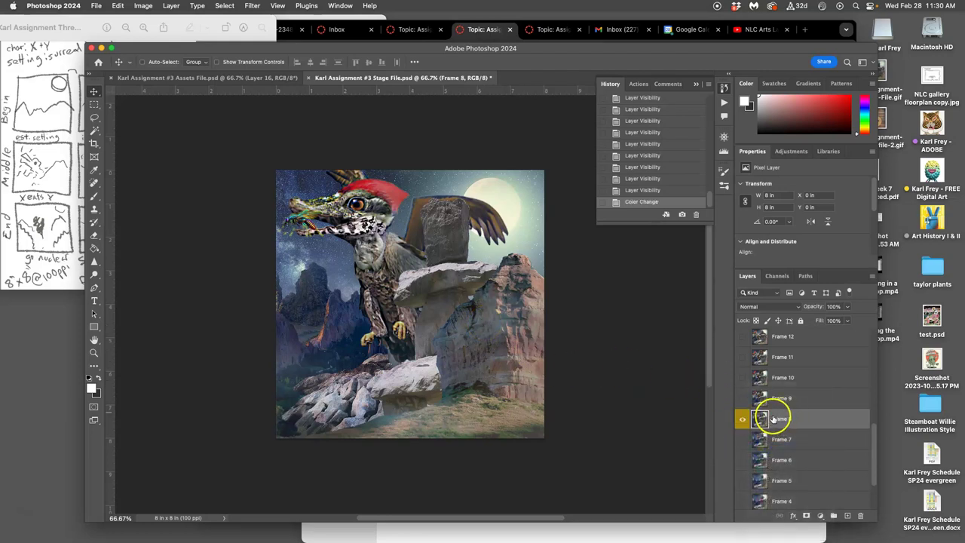
# Step: Zoom out with Cmd+minus twice and drag a guide down to the image's top edge
pyautogui.press('super+minus')
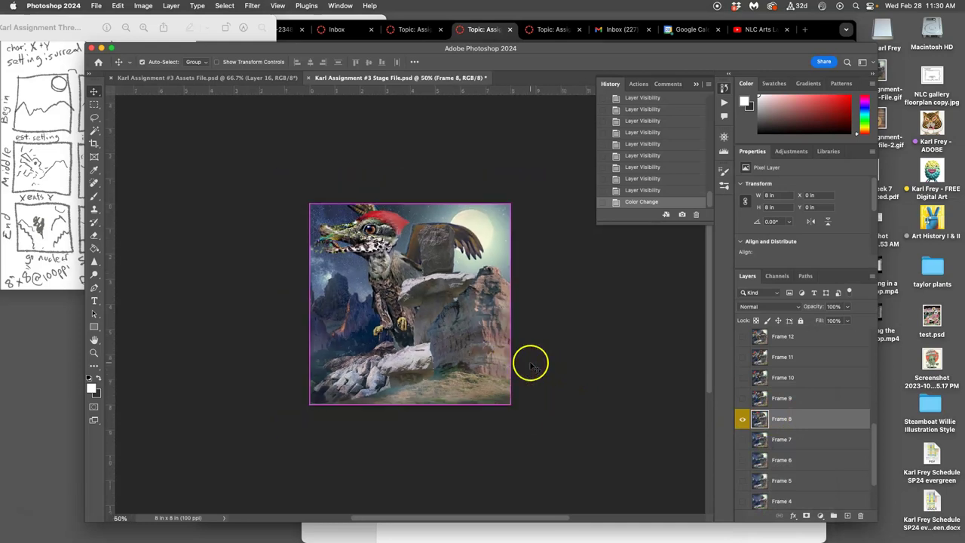
pyautogui.press('super+minus')
pyautogui.click(48, 159)
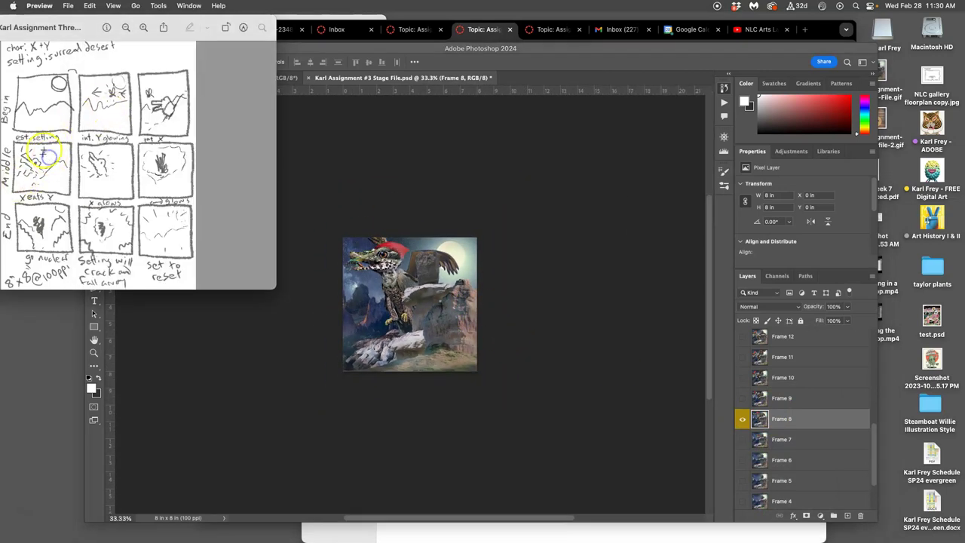
pyautogui.click(463, 208)
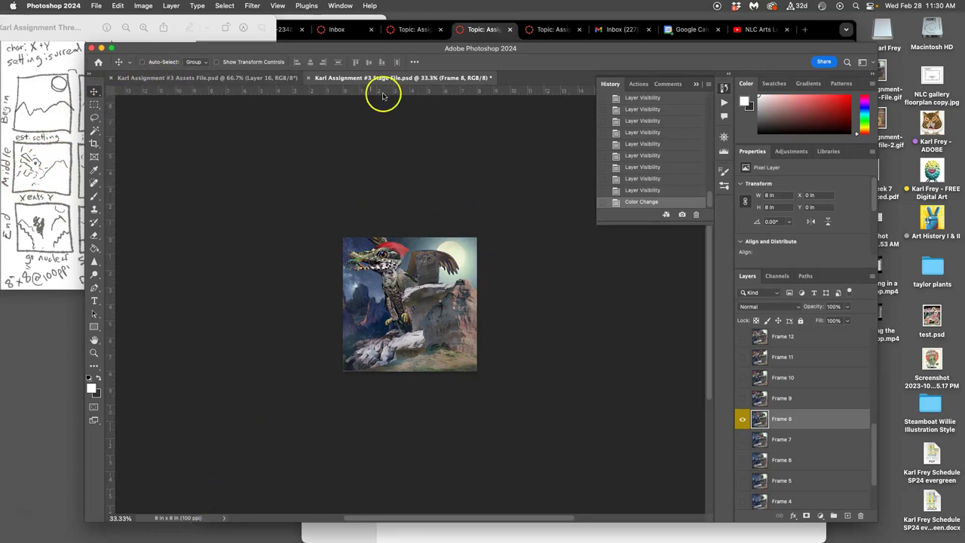
pyautogui.moveTo(397, 92); pyautogui.dragTo(404, 237)
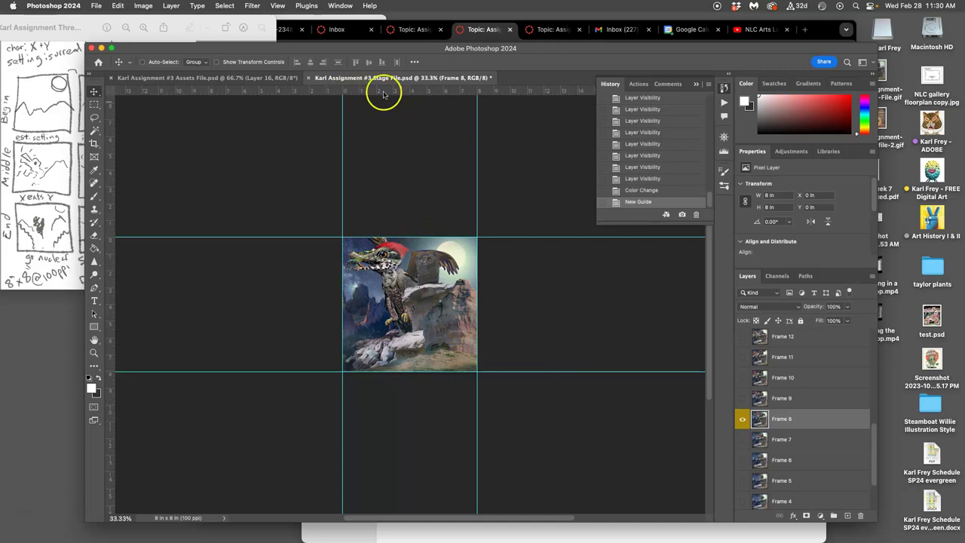
pyautogui.click(95, 6)
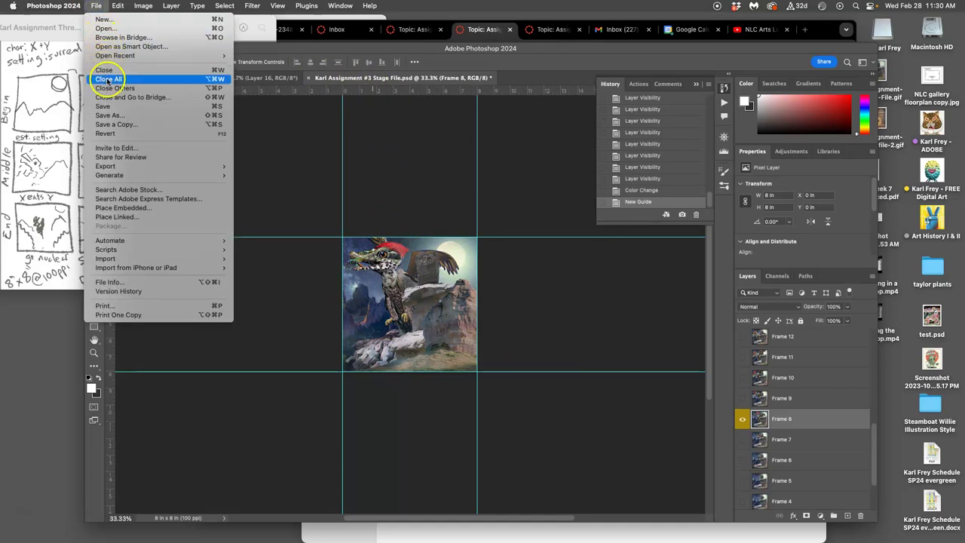
pyautogui.moveTo(68, 9)
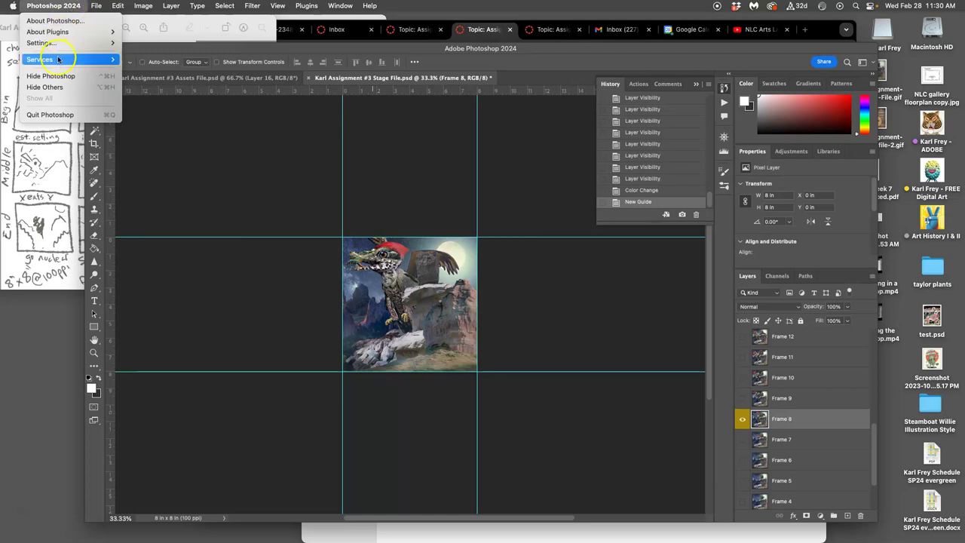
pyautogui.moveTo(57, 43)
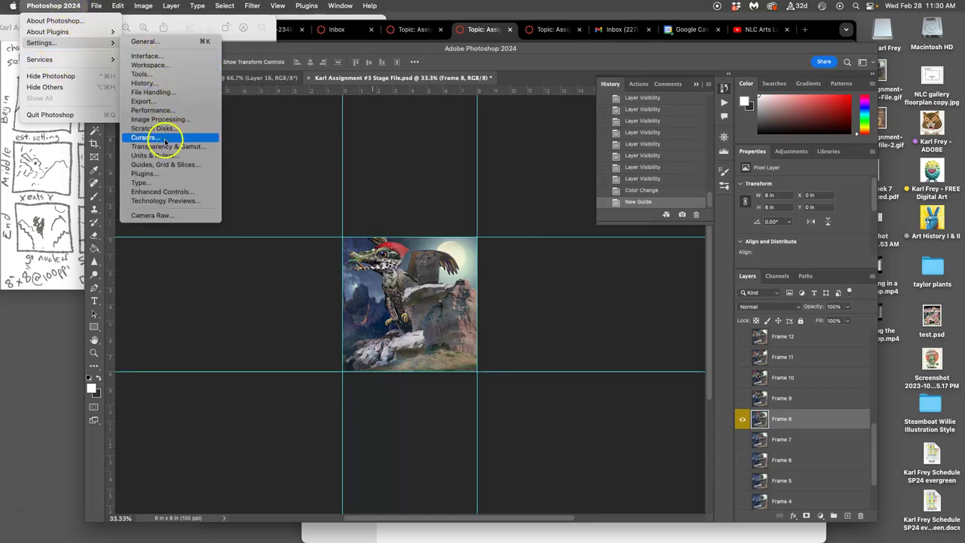
pyautogui.click(355, 200)
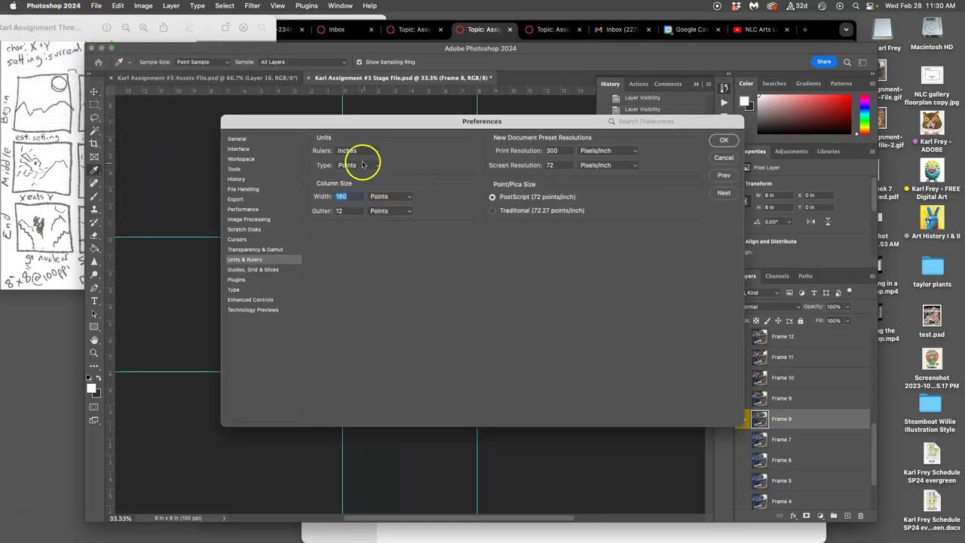
pyautogui.click(349, 150)
pyautogui.click(349, 141)
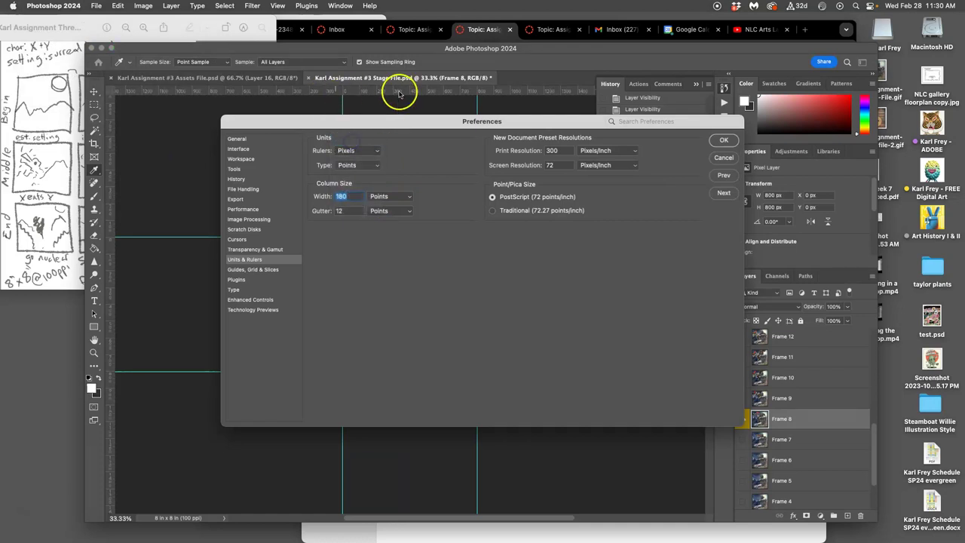
pyautogui.click(349, 150)
pyautogui.click(350, 162)
pyautogui.click(723, 140)
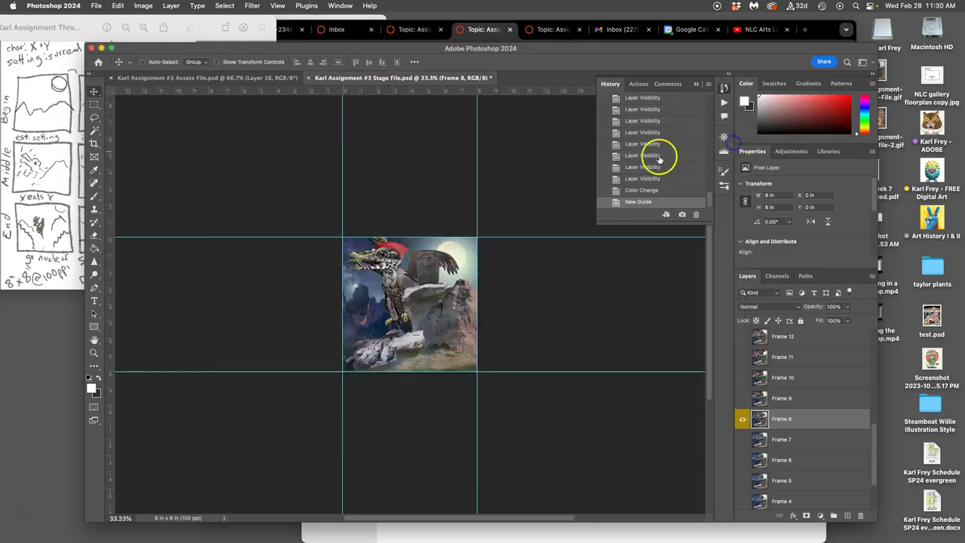
# Step: Collapse the History panel, zoom out to 25%, and open Image > Canvas Size
pyautogui.click(696, 85)
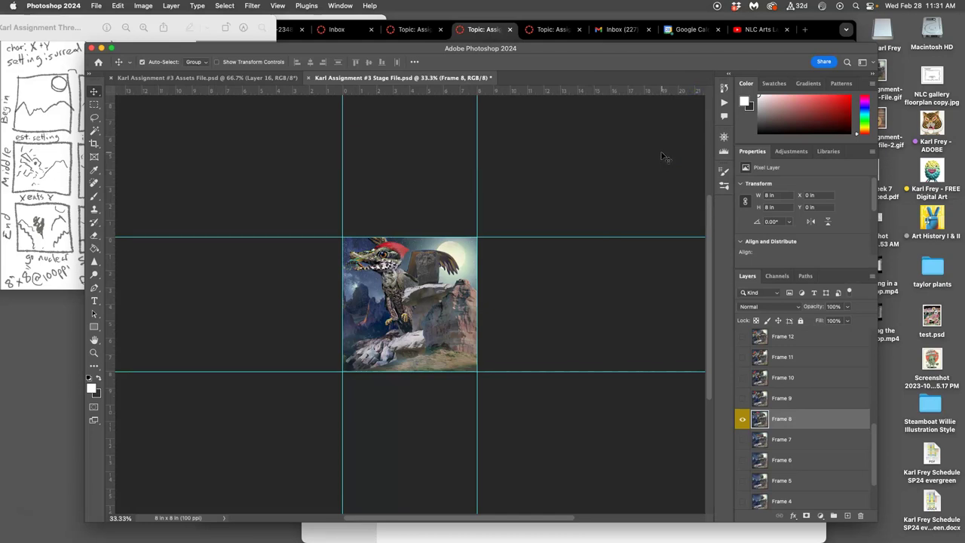
pyautogui.press('super+minus')
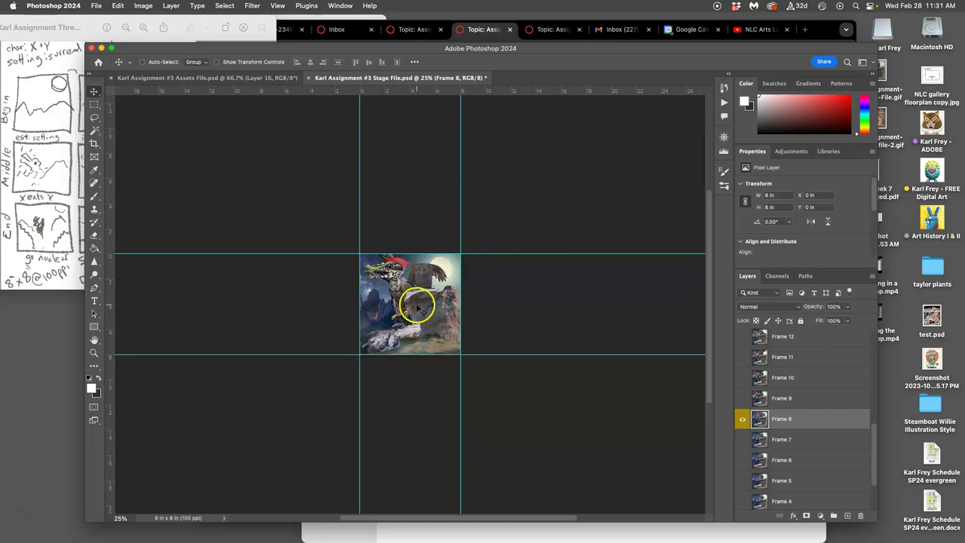
pyautogui.click(68, 202)
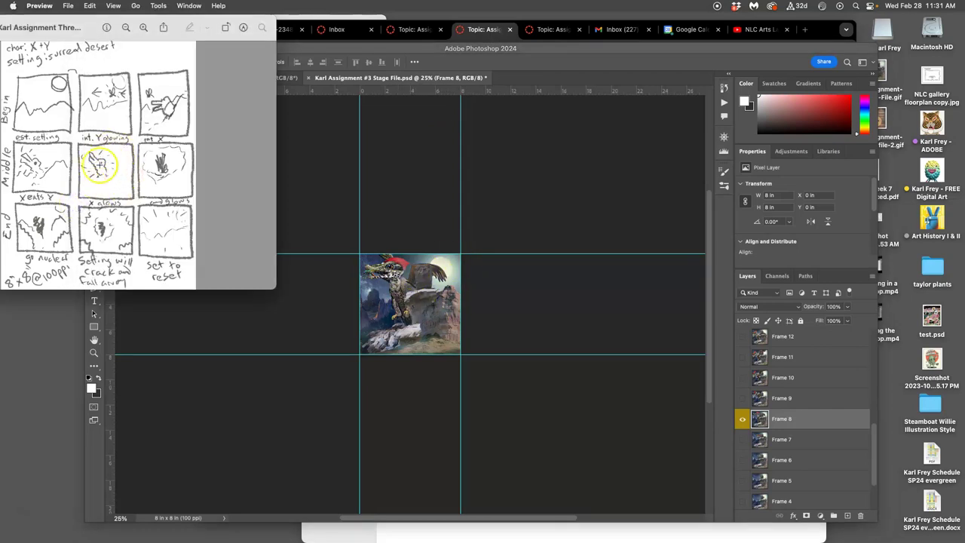
pyautogui.click(398, 189)
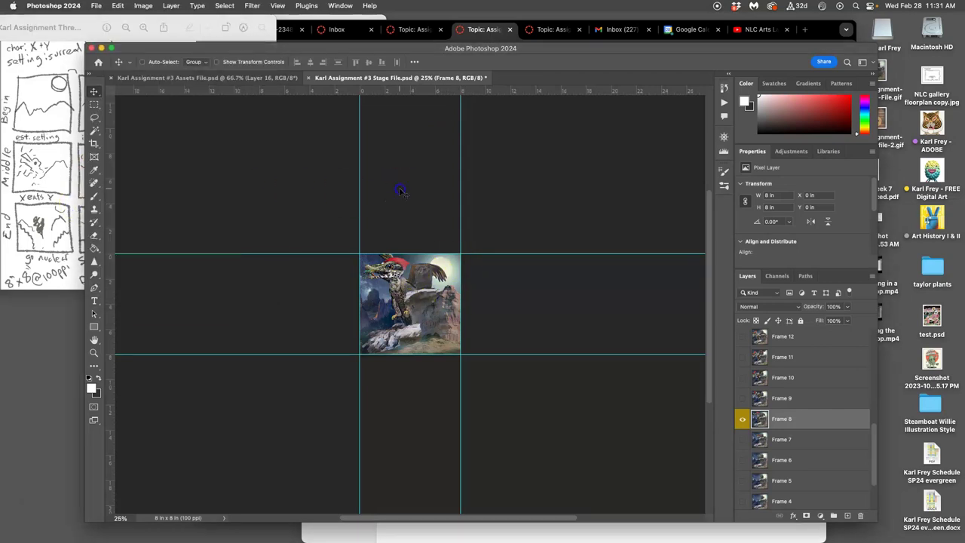
pyautogui.click(146, 7)
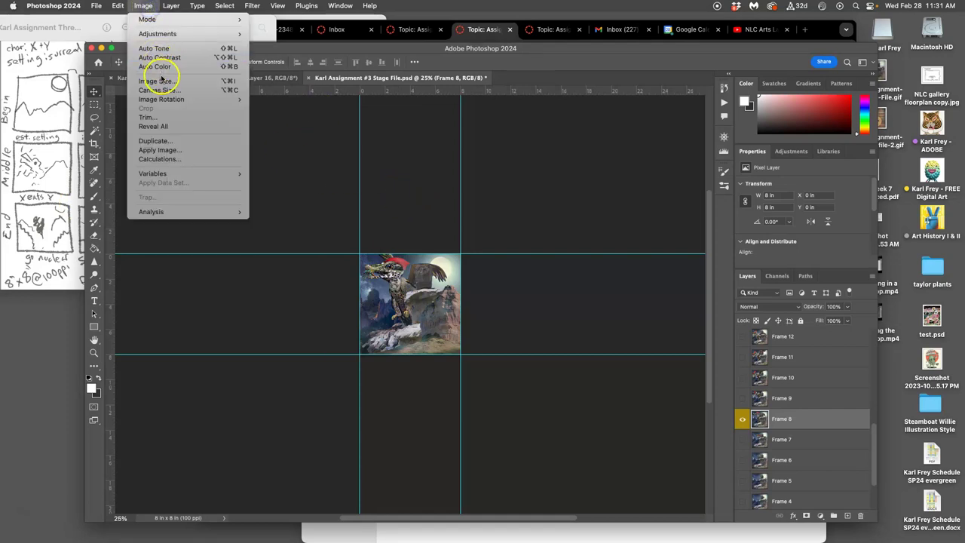
pyautogui.click(154, 90)
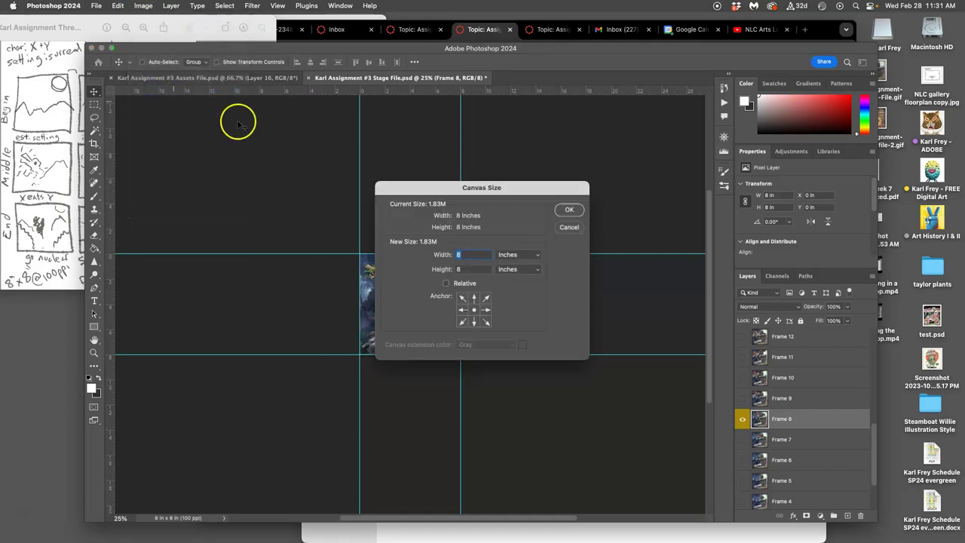